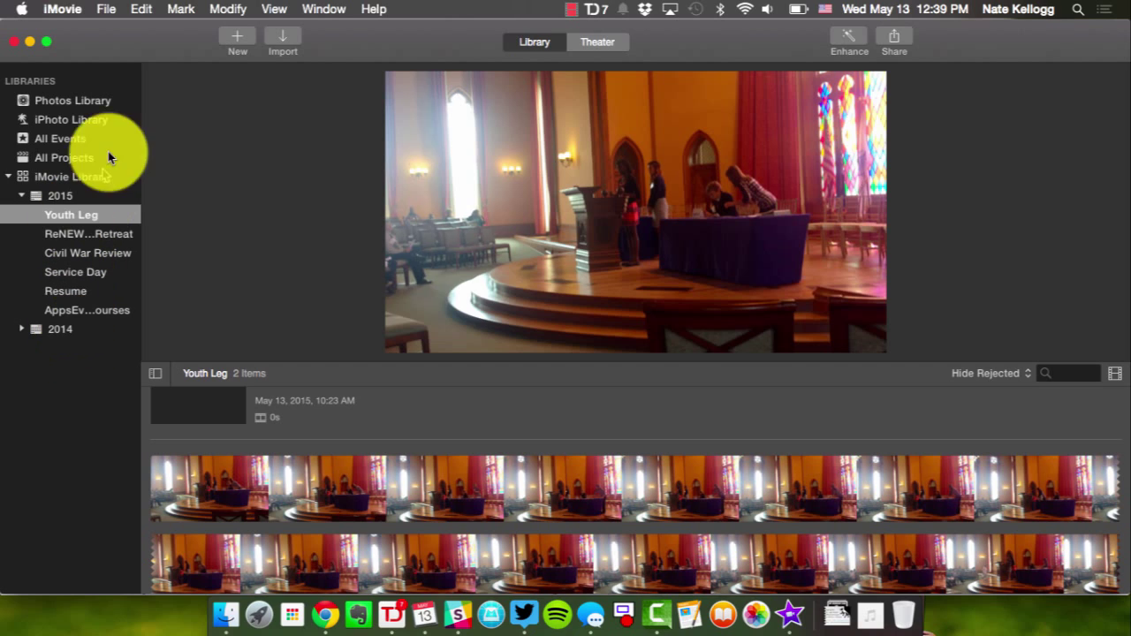
- Create a new event in the 2015 group of the library and name it "A Century of"
left_click(106, 8)
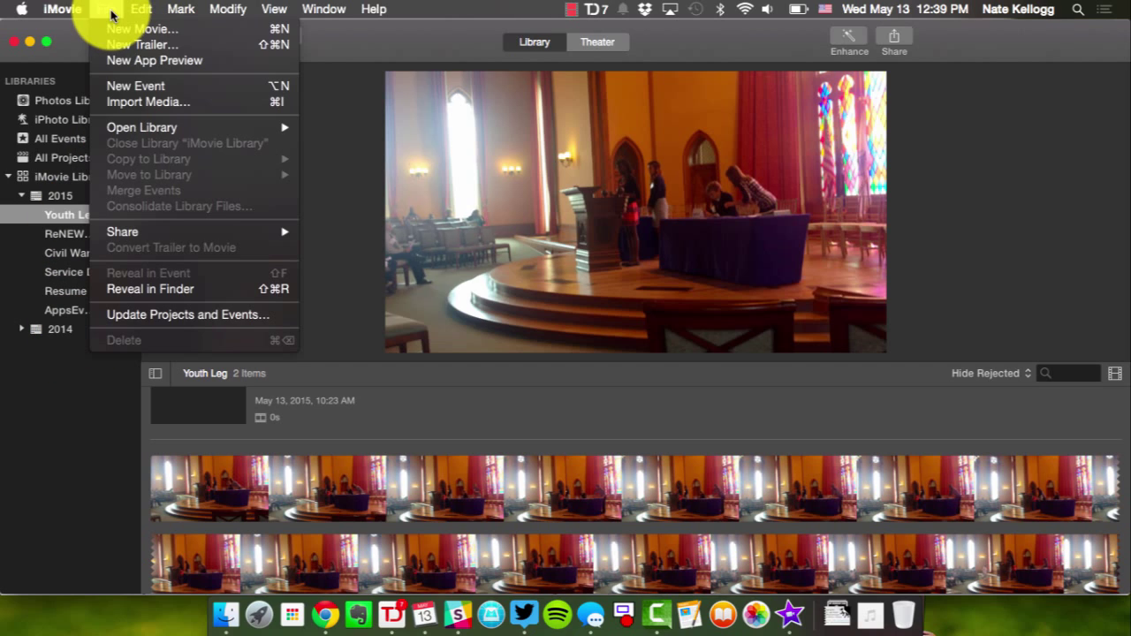
left_click(196, 85)
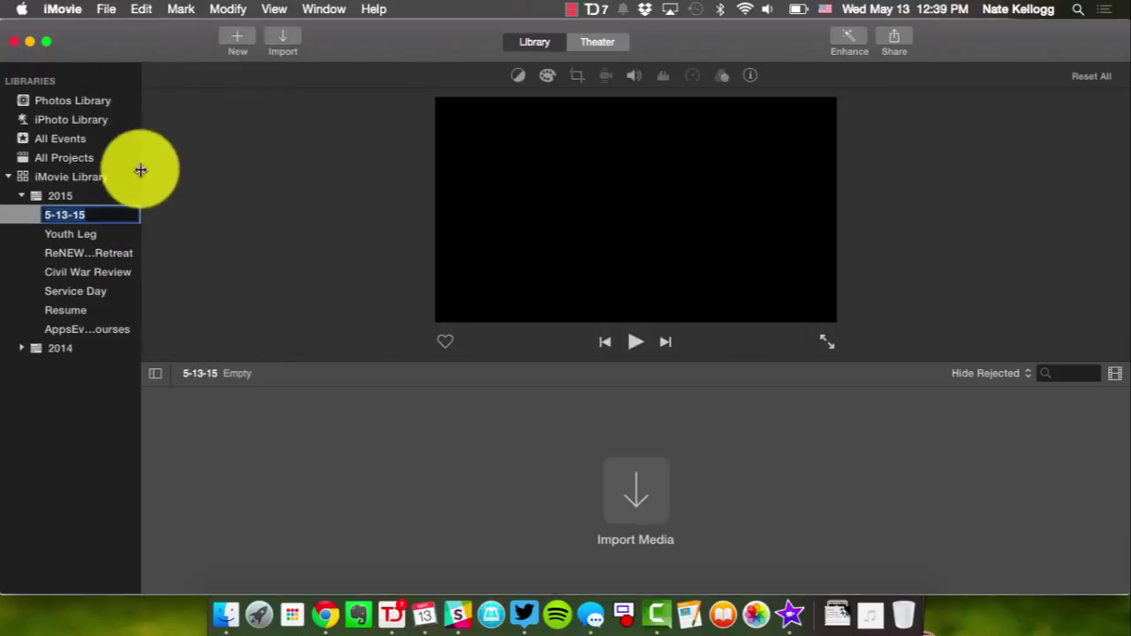
type("A Century of")
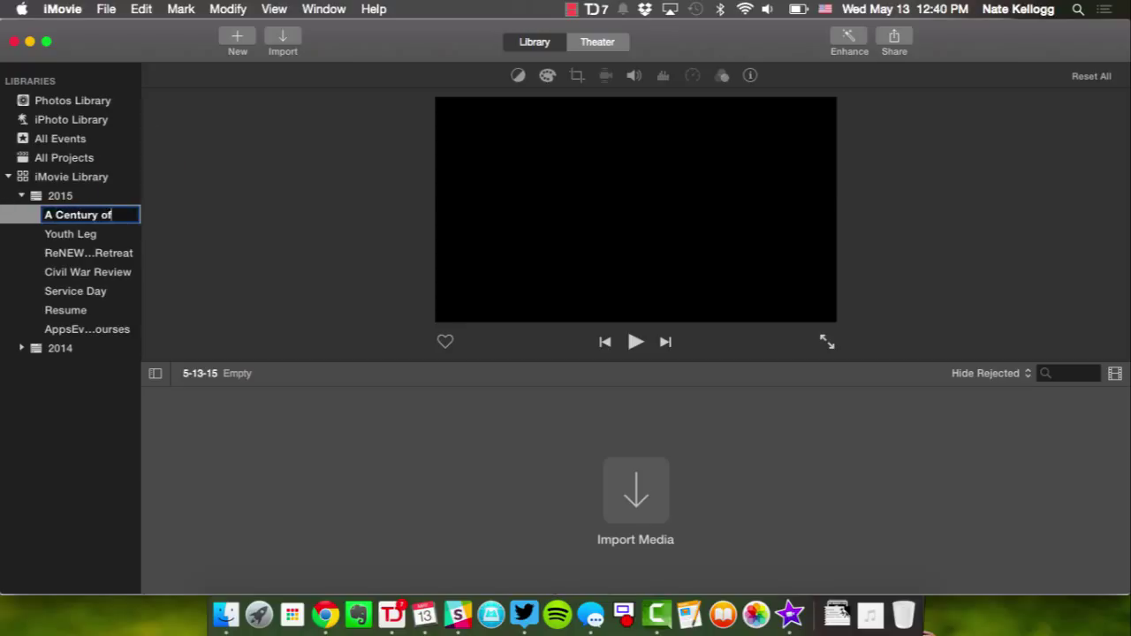
key("Return")
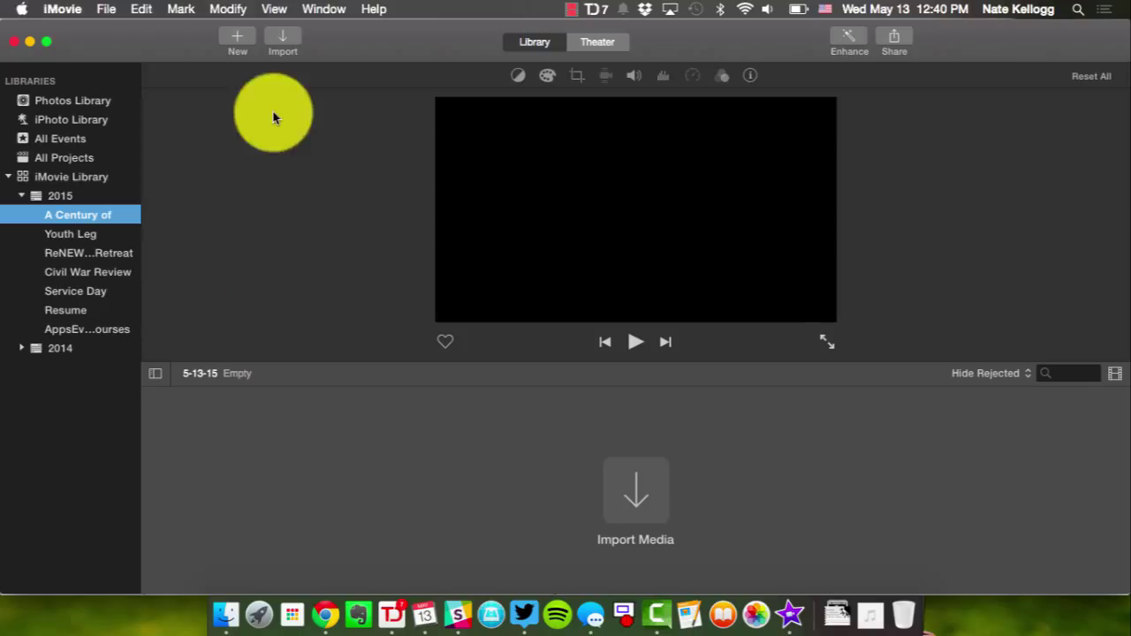
- Start a new movie, browse the available themes and choose the News theme
left_click(237, 43)
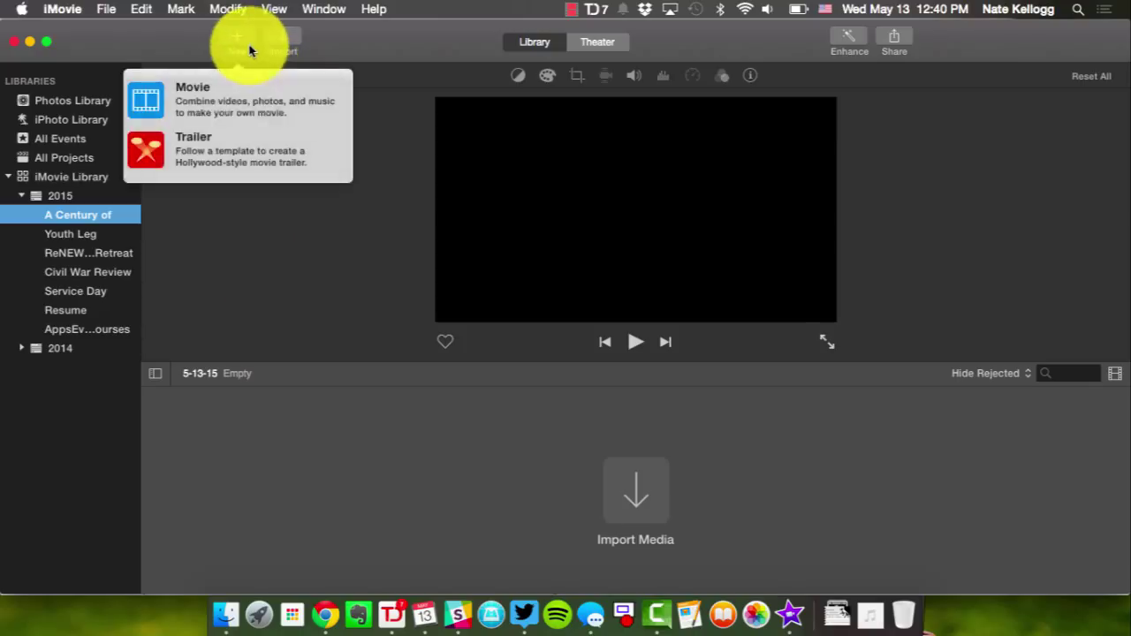
left_click(228, 106)
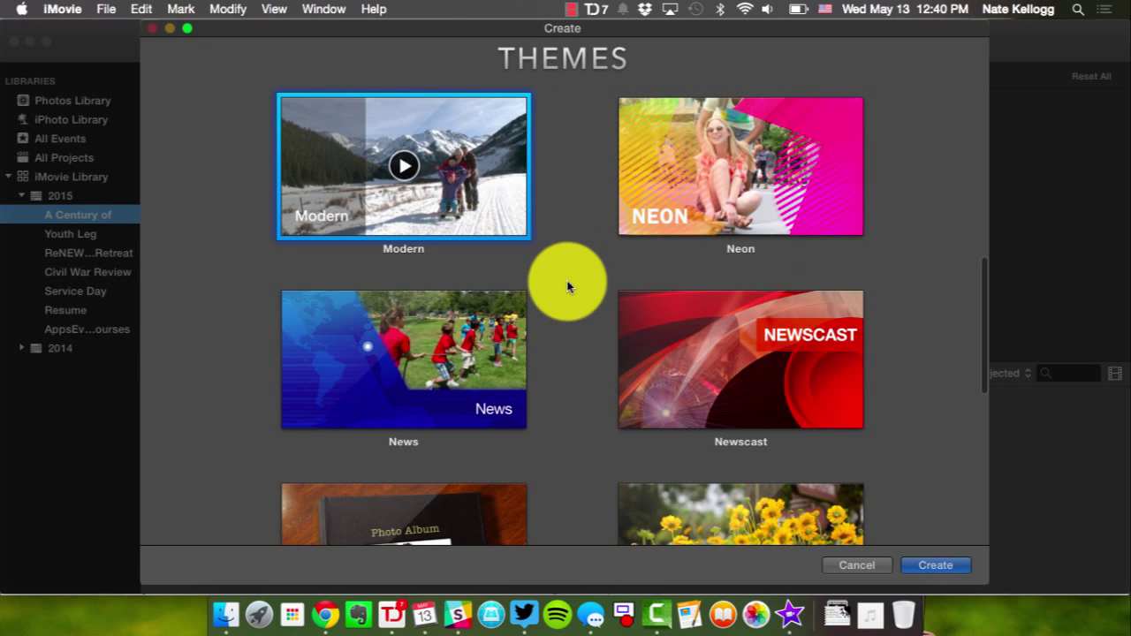
scroll(567, 285, "down", 6)
scroll(568, 286, "down", 5)
scroll(567, 285, "up", 6)
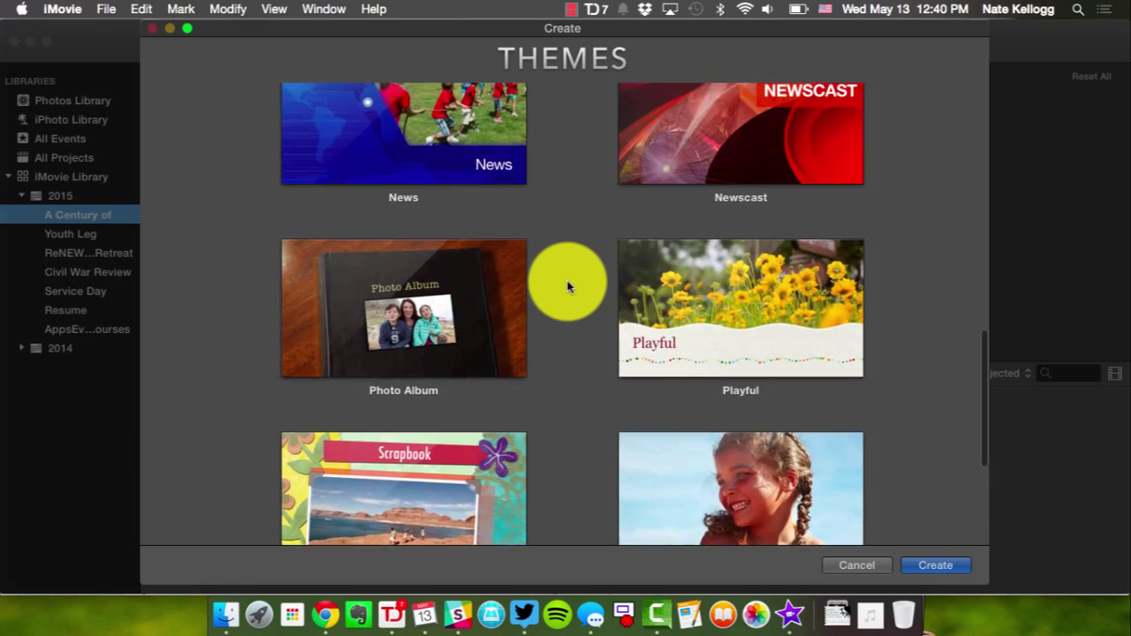
scroll(567, 285, "up", 5)
left_click(366, 384)
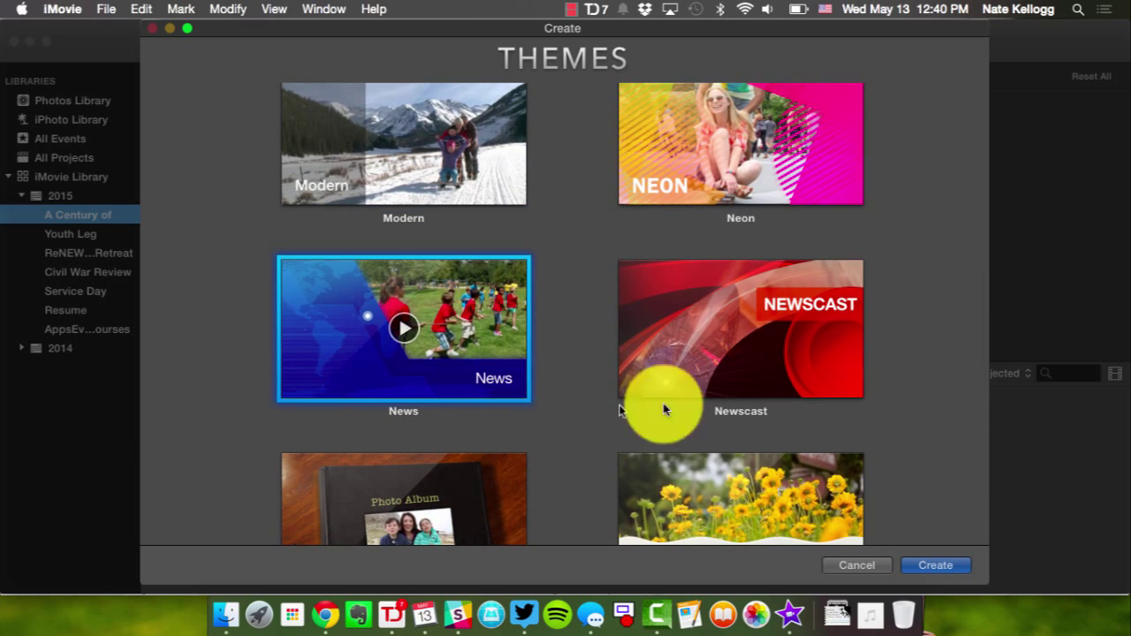
left_click(732, 330)
scroll(734, 371, "down", 10)
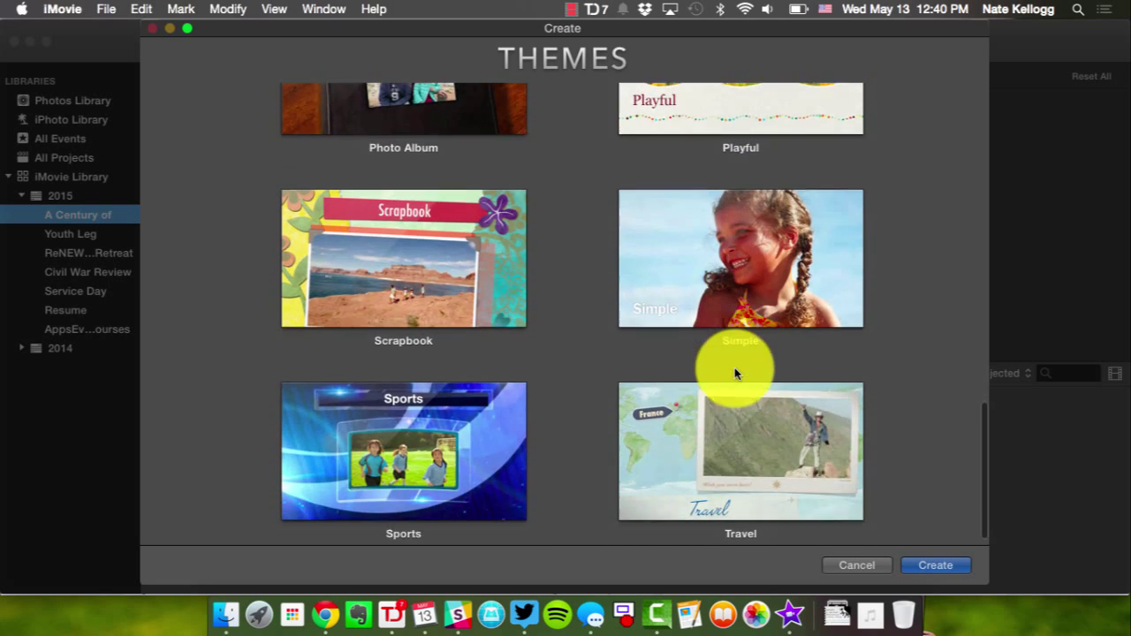
scroll(612, 333, "up", 1)
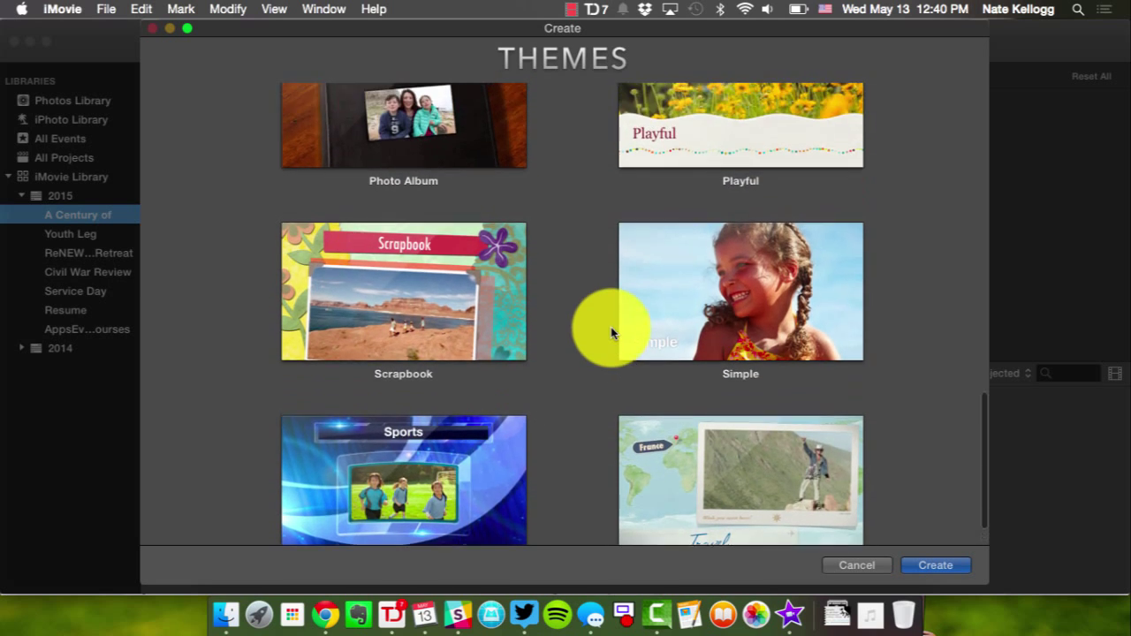
scroll(611, 333, "up", 8)
left_click(448, 297)
scroll(733, 434, "up", 4)
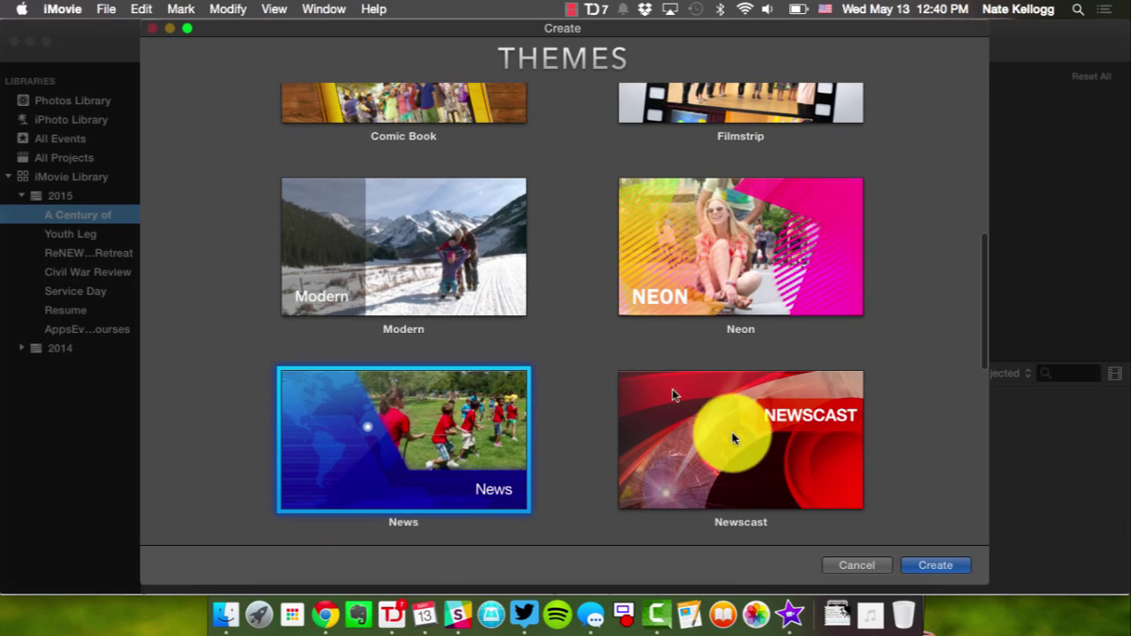
- Create the themed movie with the name "Cat Video" in the "A Century of" event
left_click(939, 566)
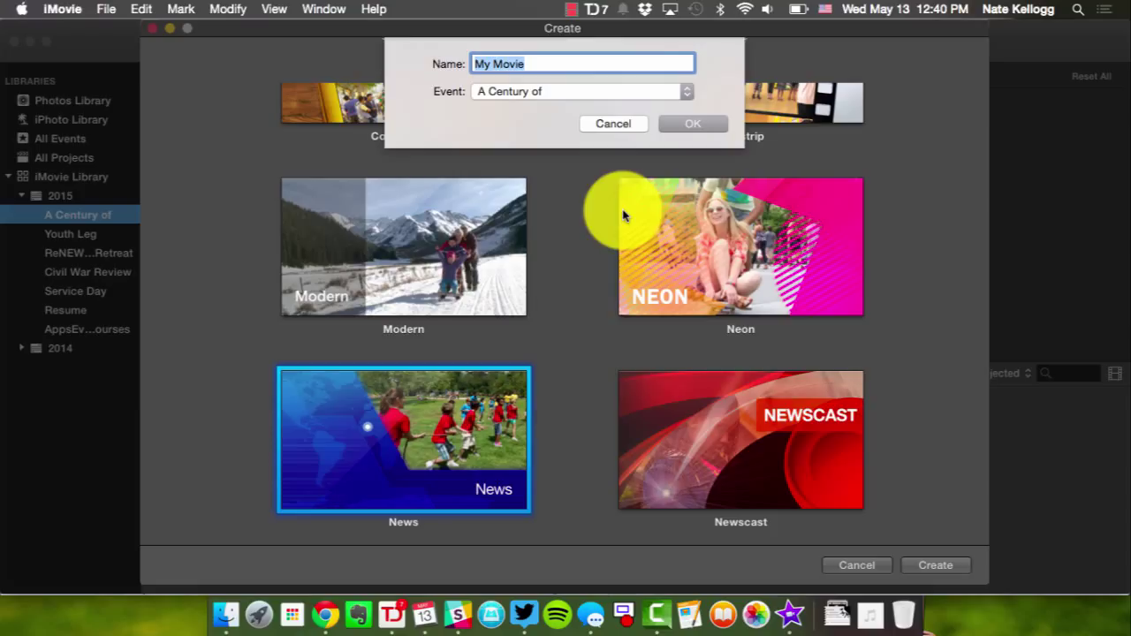
type("Cat Video")
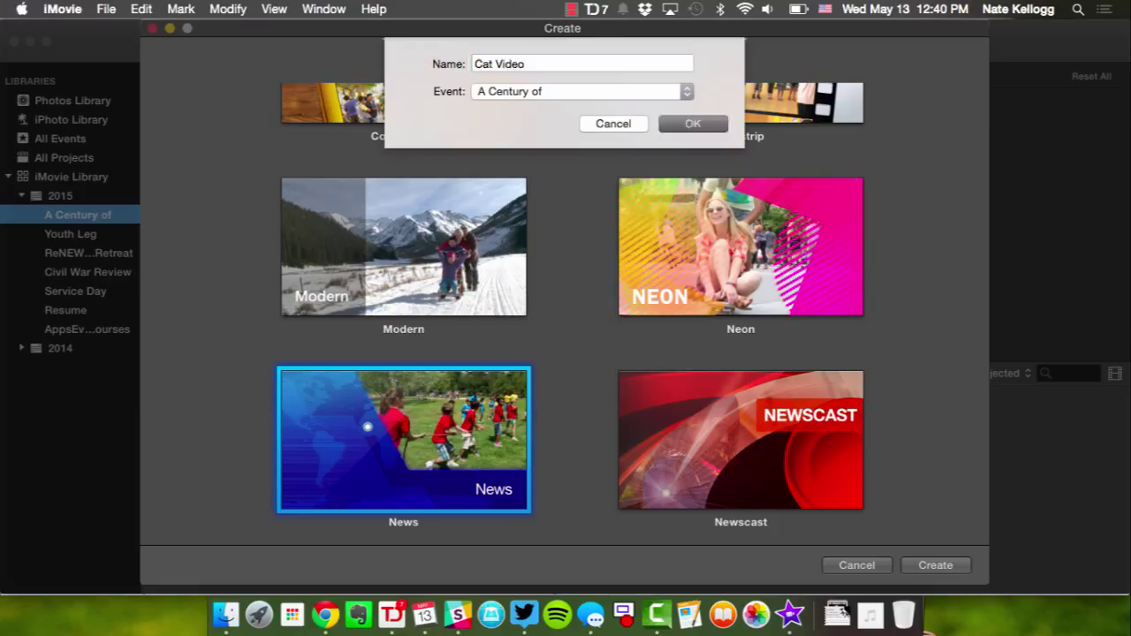
key("Return")
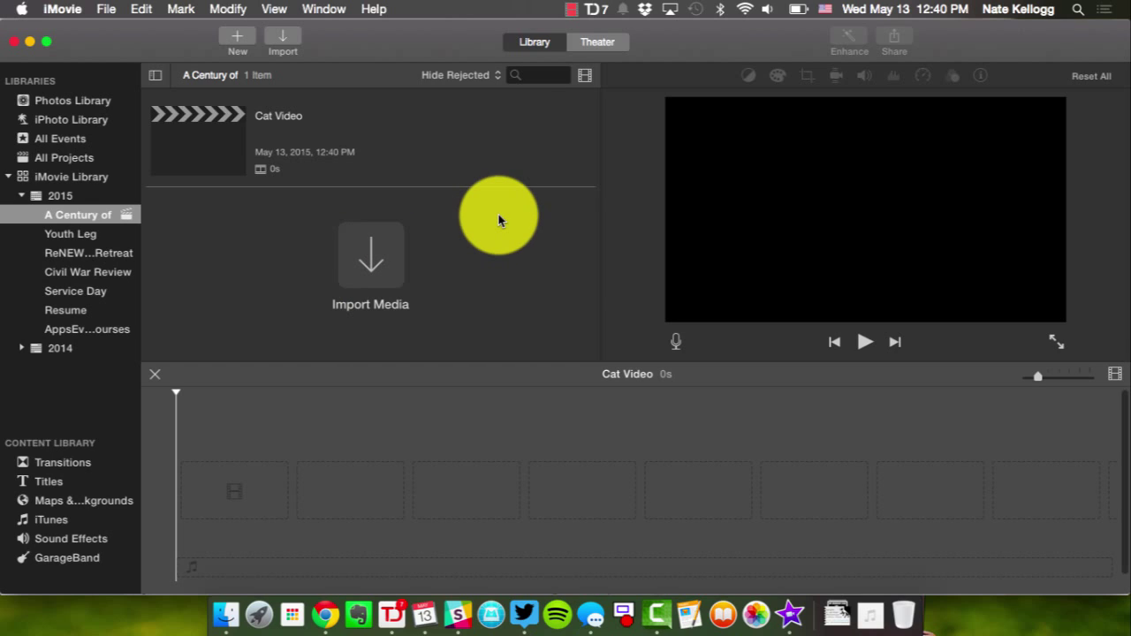
- Collapse and re-expand the 2015 group, and reselect the "A Century of" event
left_click(22, 196)
left_click(24, 198)
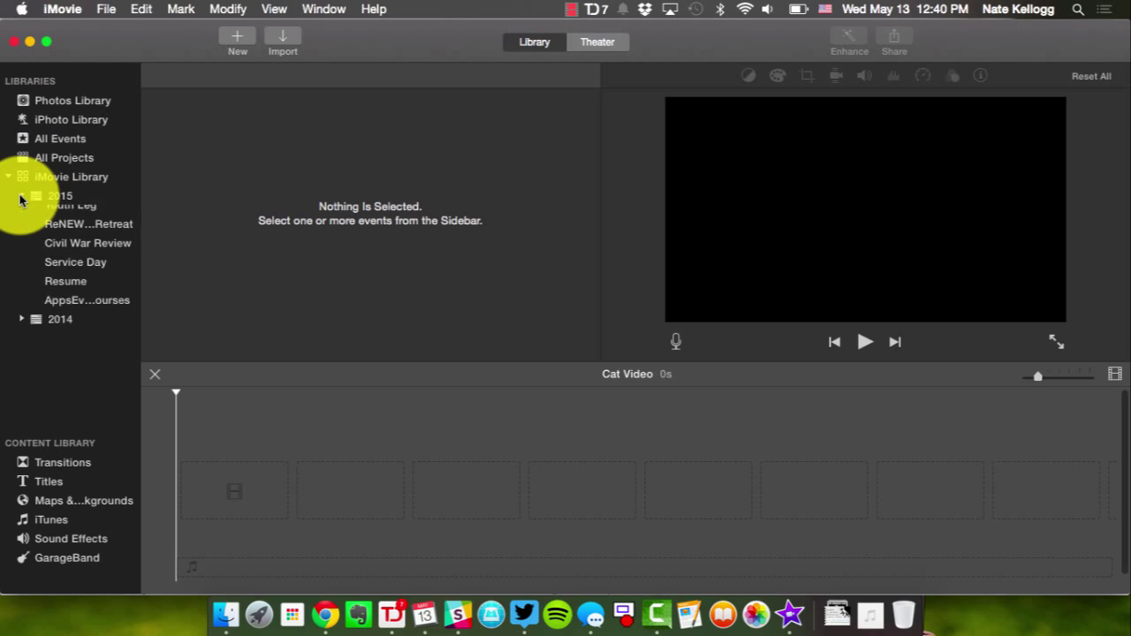
left_click(55, 218)
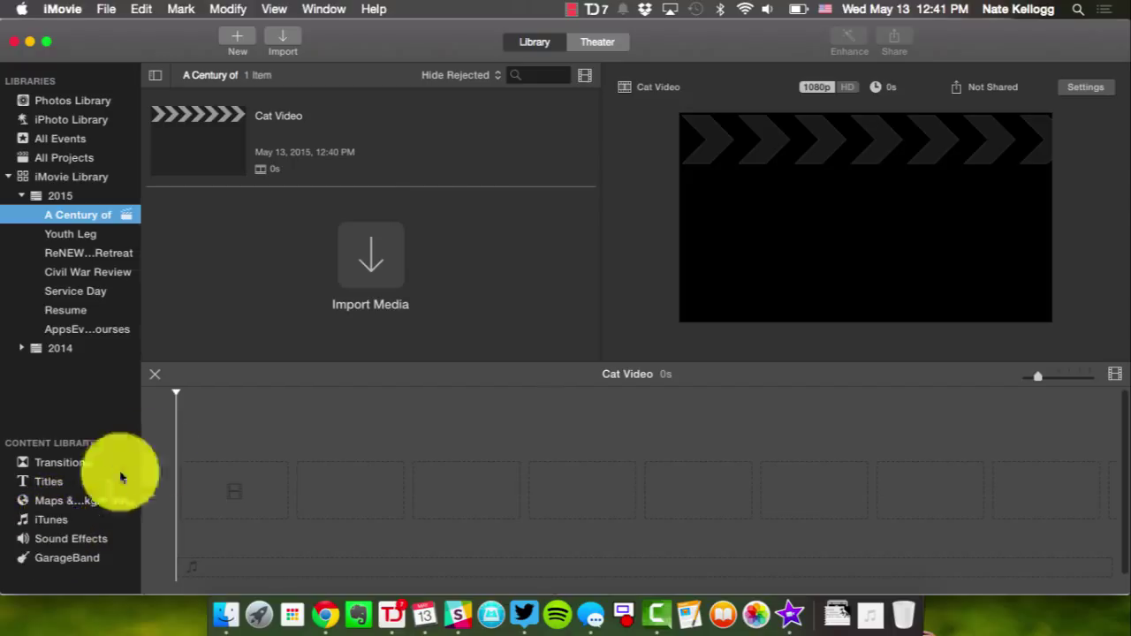
left_click(270, 397)
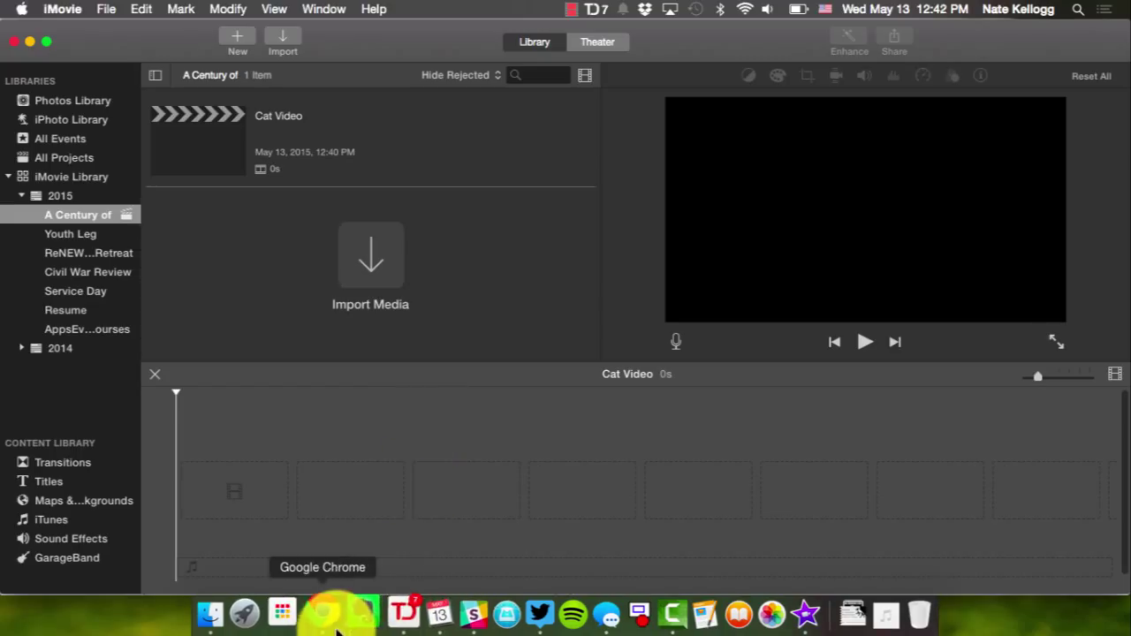
- Switch to Chrome and open keepvid.com in a new tab
left_click(325, 619)
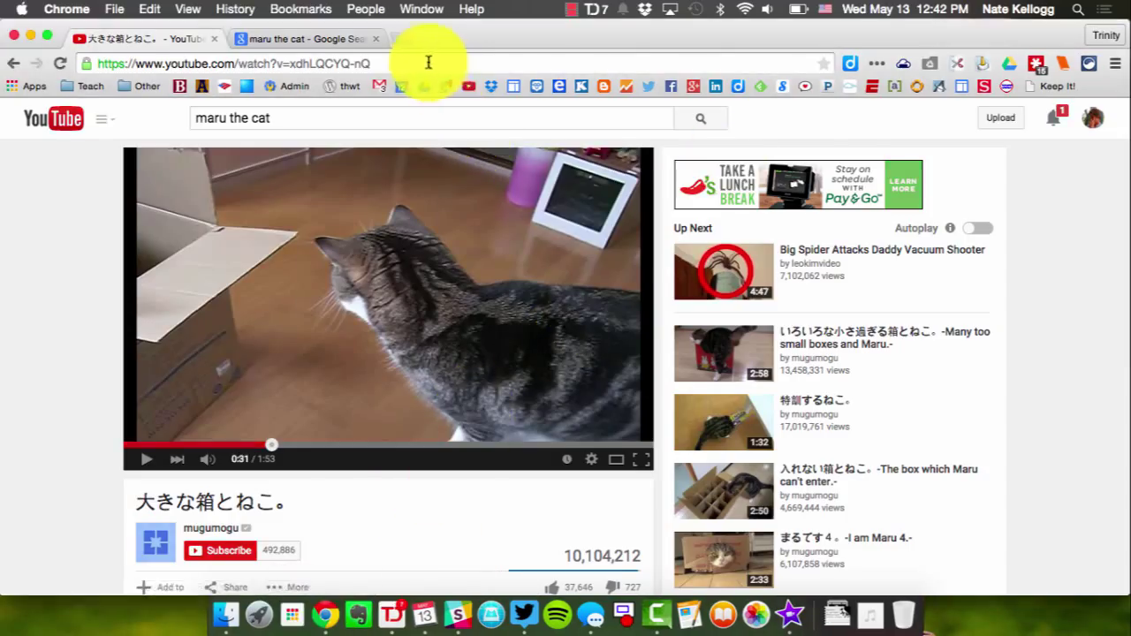
left_click(402, 40)
type("keepvid.com")
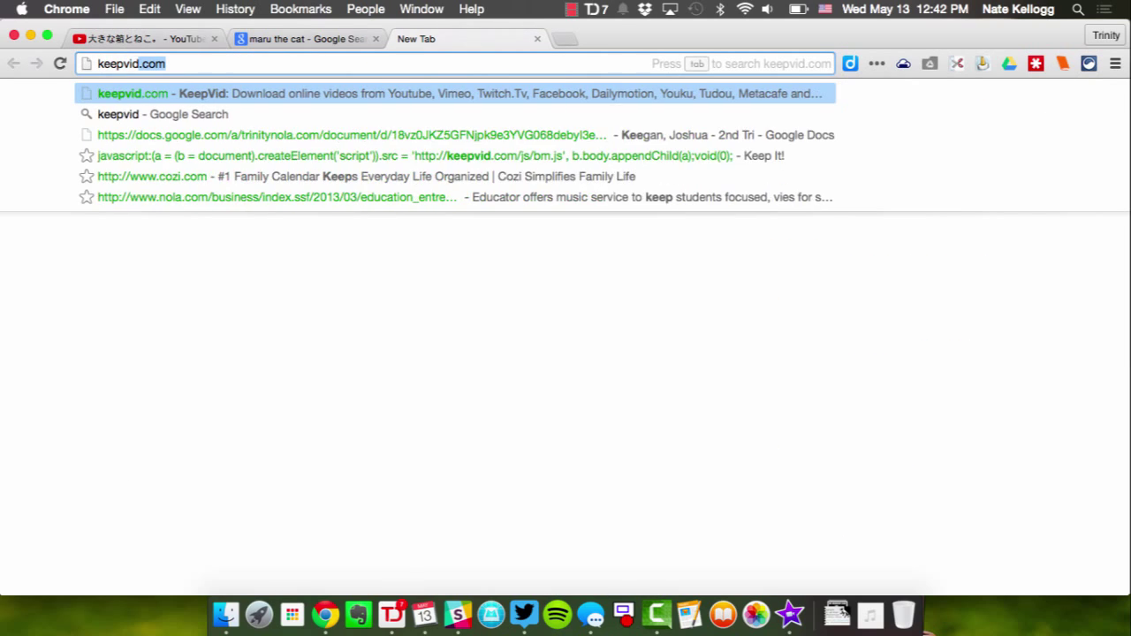
key("Return")
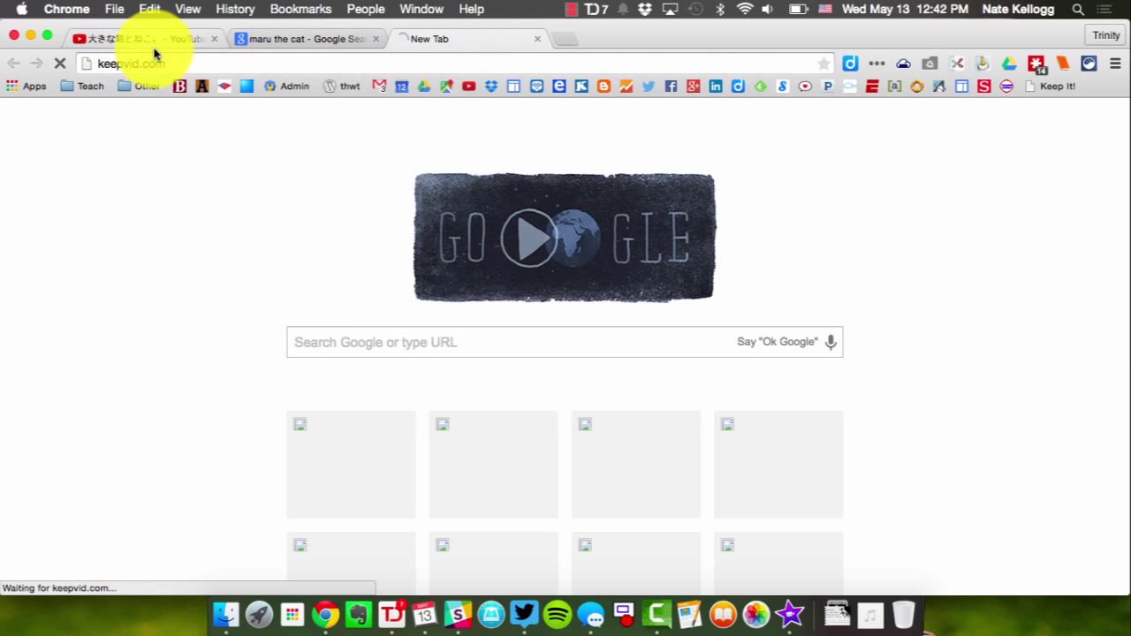
- Copy the web address of the Maru cat video open on YouTube
left_click(123, 40)
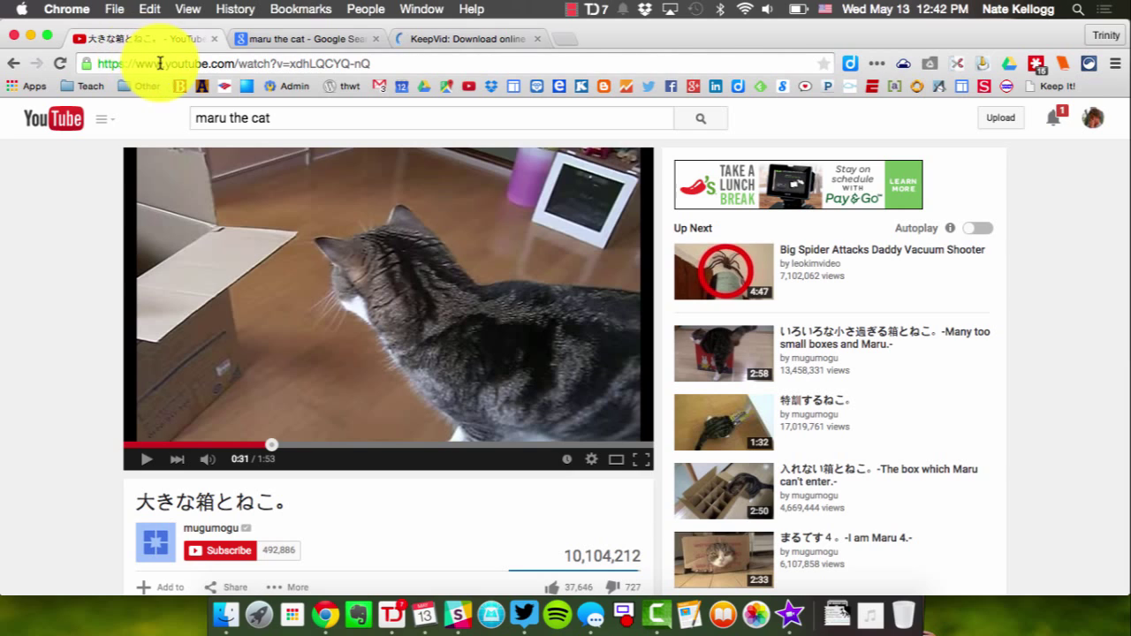
left_click(160, 64)
left_click(114, 9)
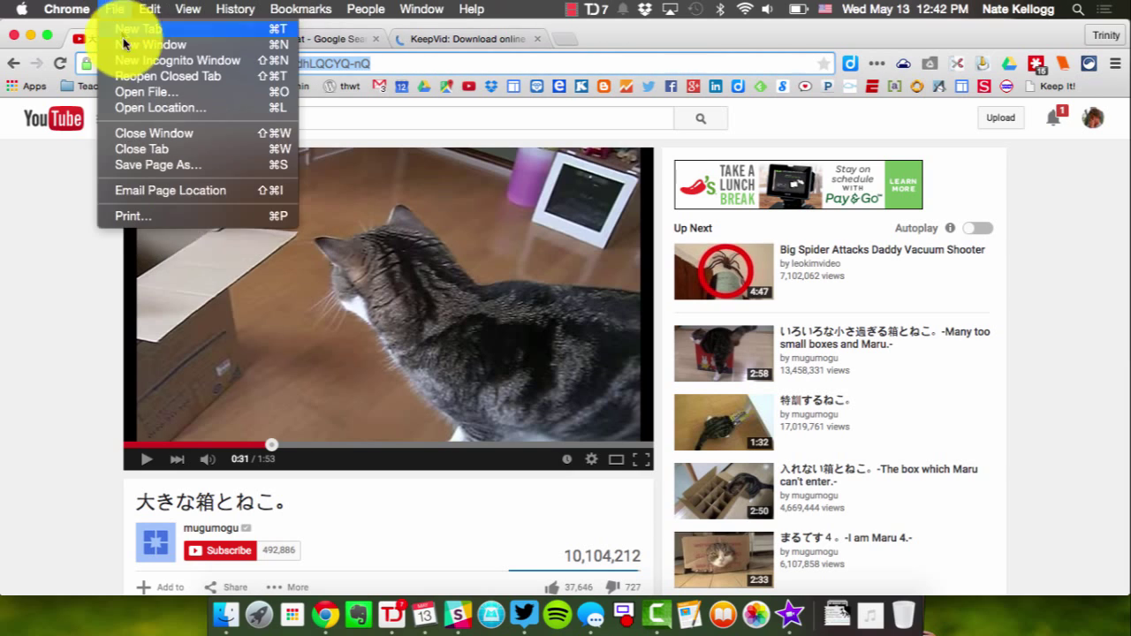
left_click(149, 9)
left_click(157, 91)
- Paste the copied video address into KeepVid's link field and request its download links
left_click(480, 37)
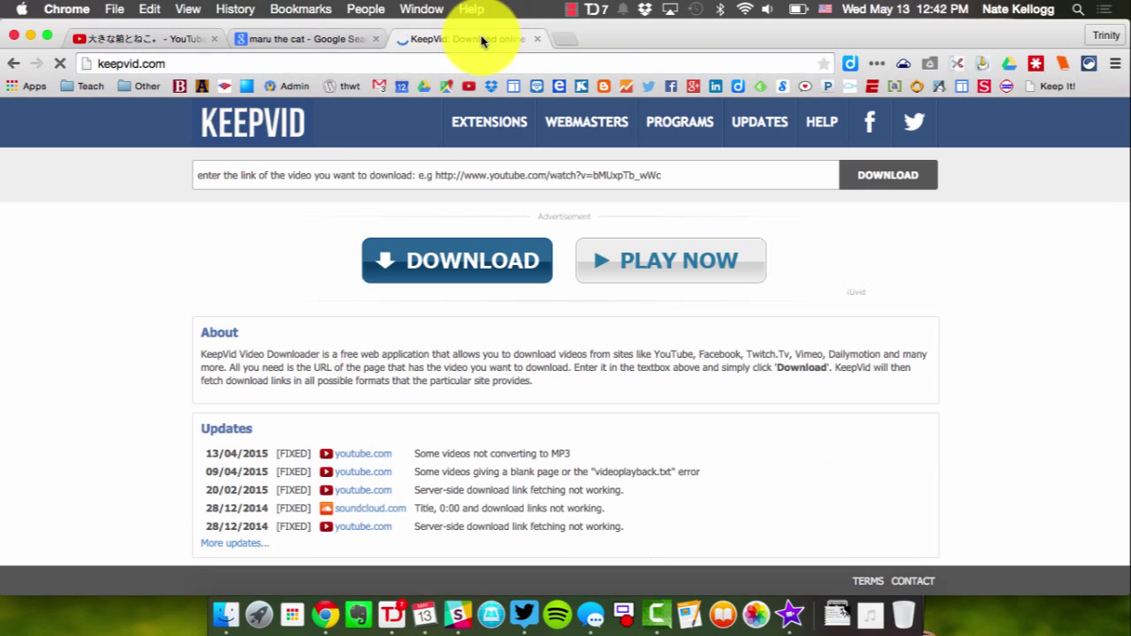
left_click(437, 172)
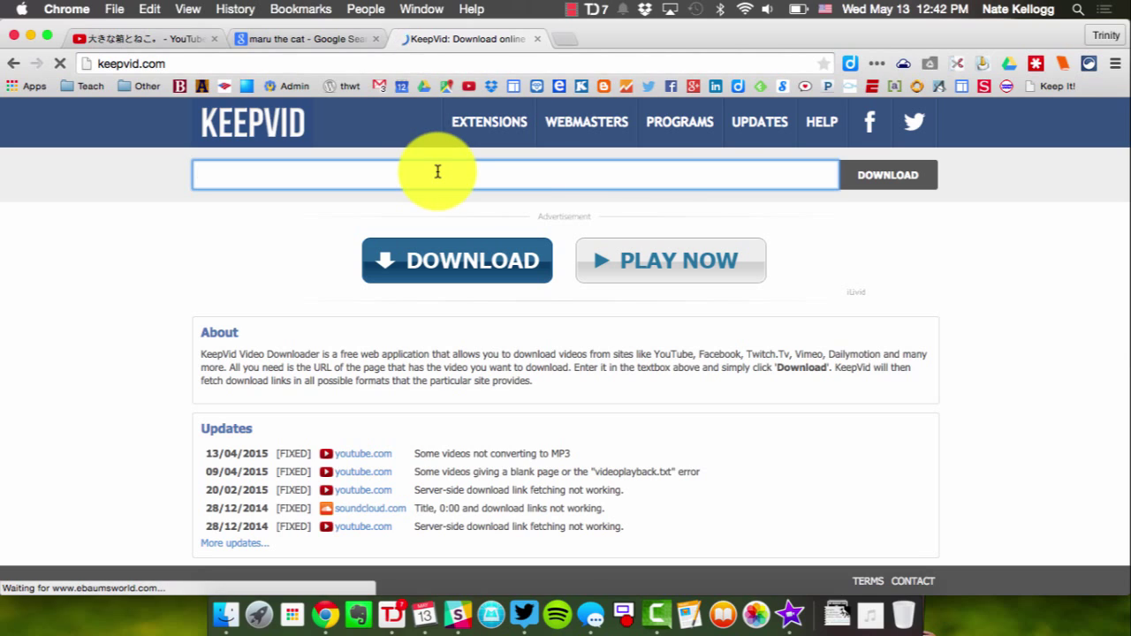
key("super+v")
left_click(858, 182)
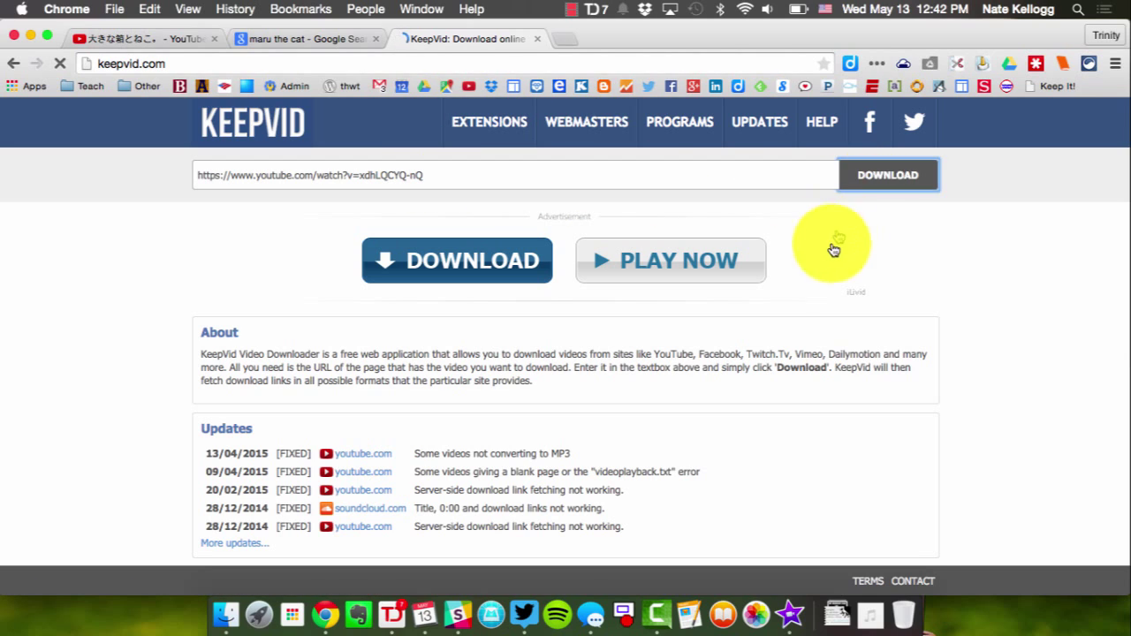
- Download the MP4 (Max 480p) version of the cat video
scroll(680, 450, "down", 2)
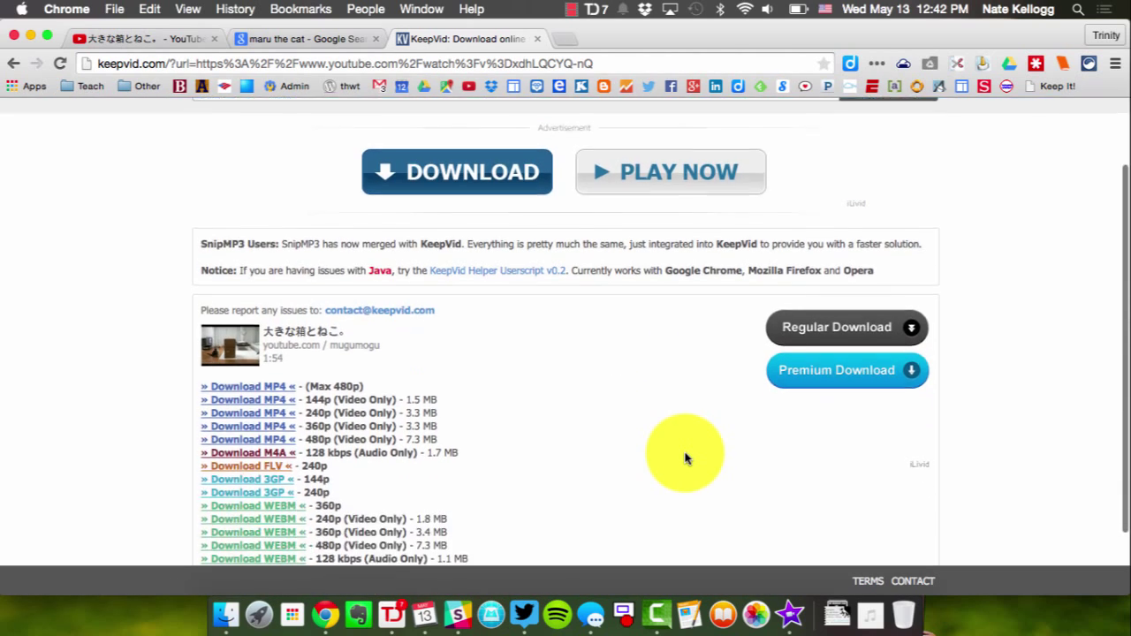
scroll(685, 458, "down", 2)
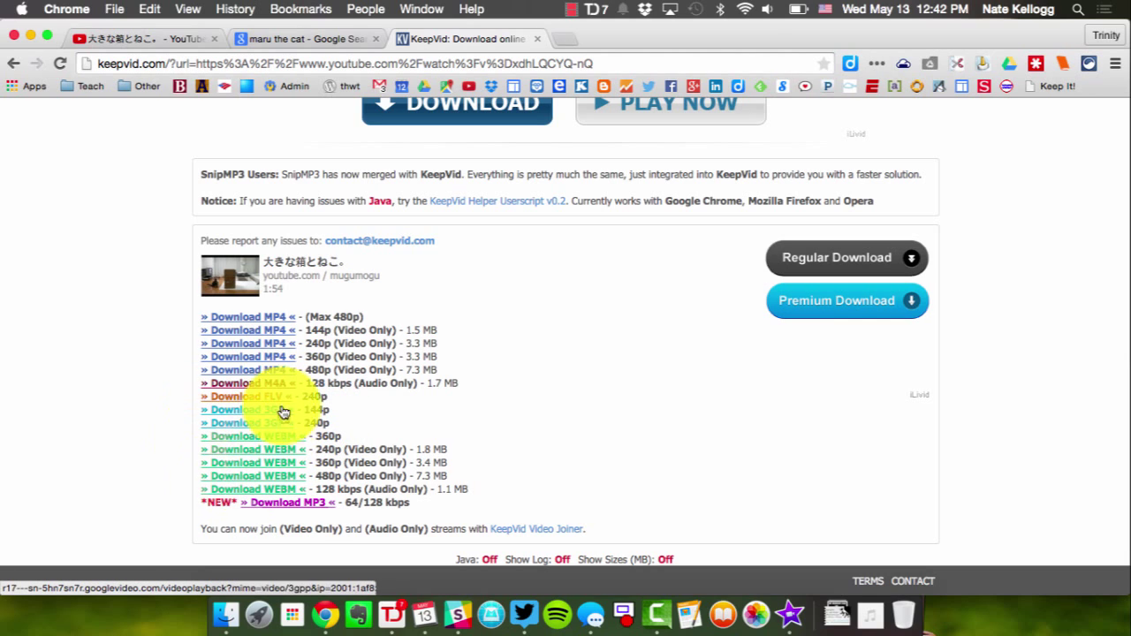
left_click(280, 320)
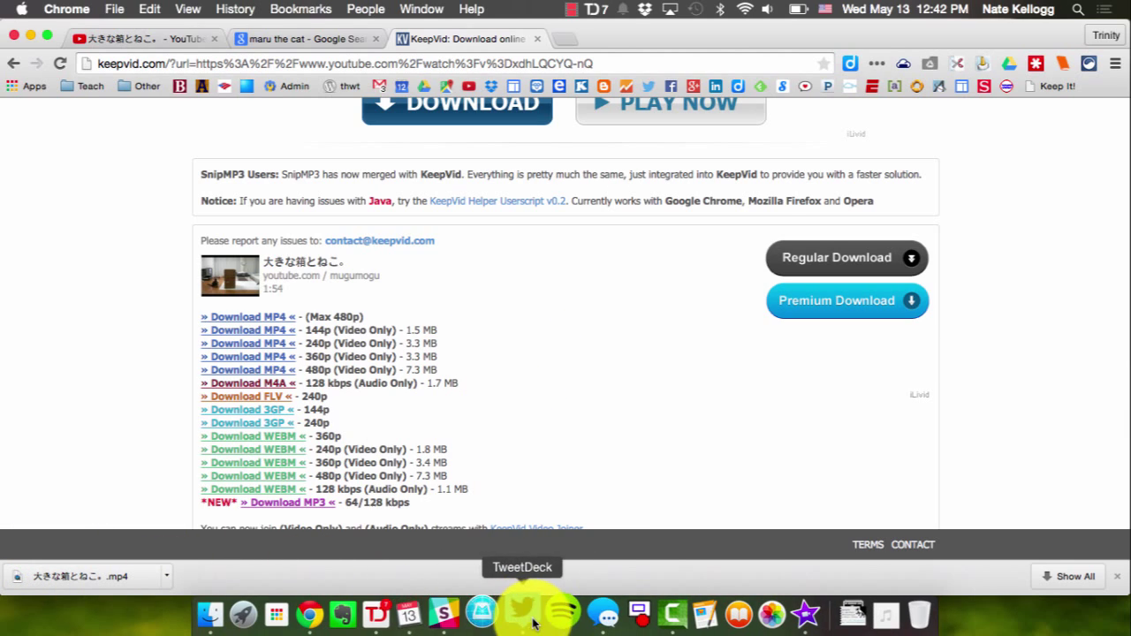
- Switch to iMovie, open media import for the "A Century of" event and go to the Downloads folder on Macintosh HD
left_click(791, 616)
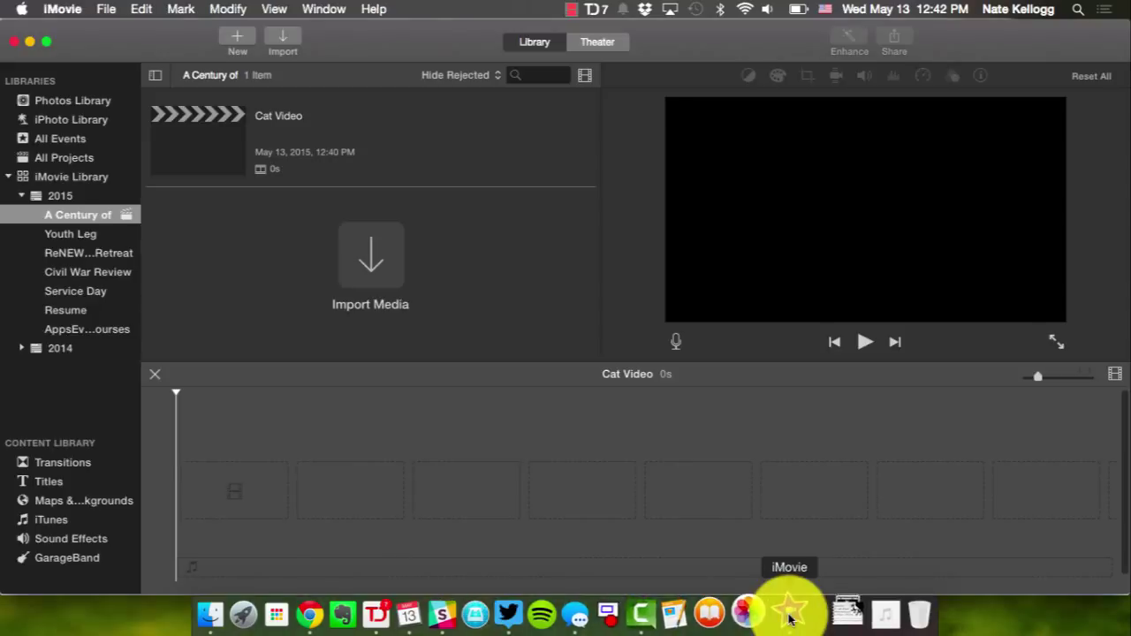
left_click(372, 258)
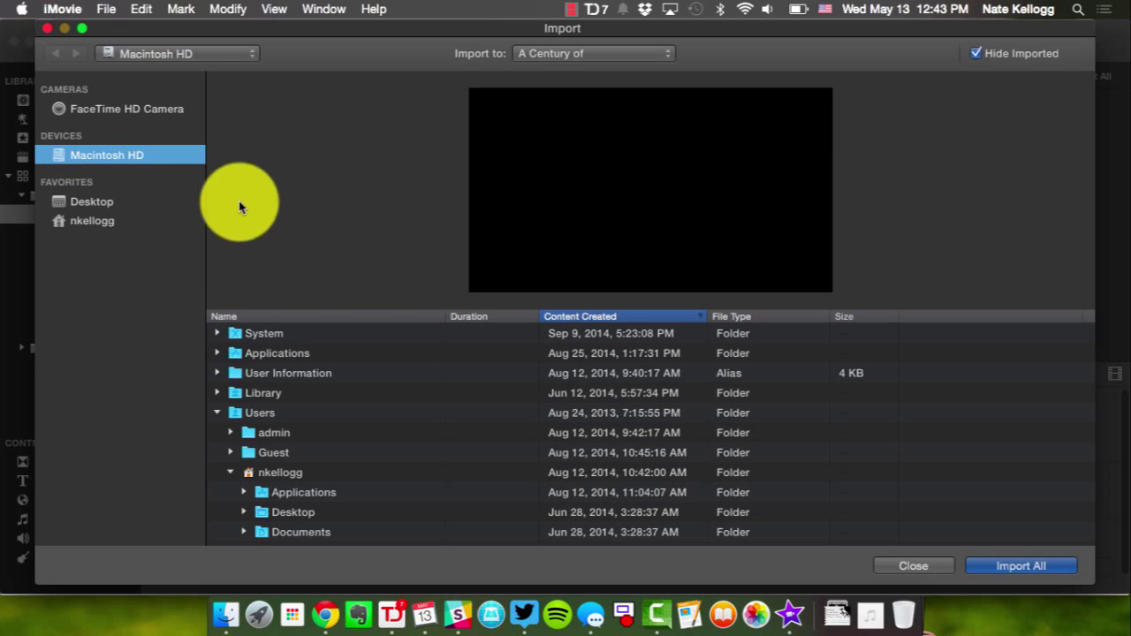
scroll(283, 427, "down", 5)
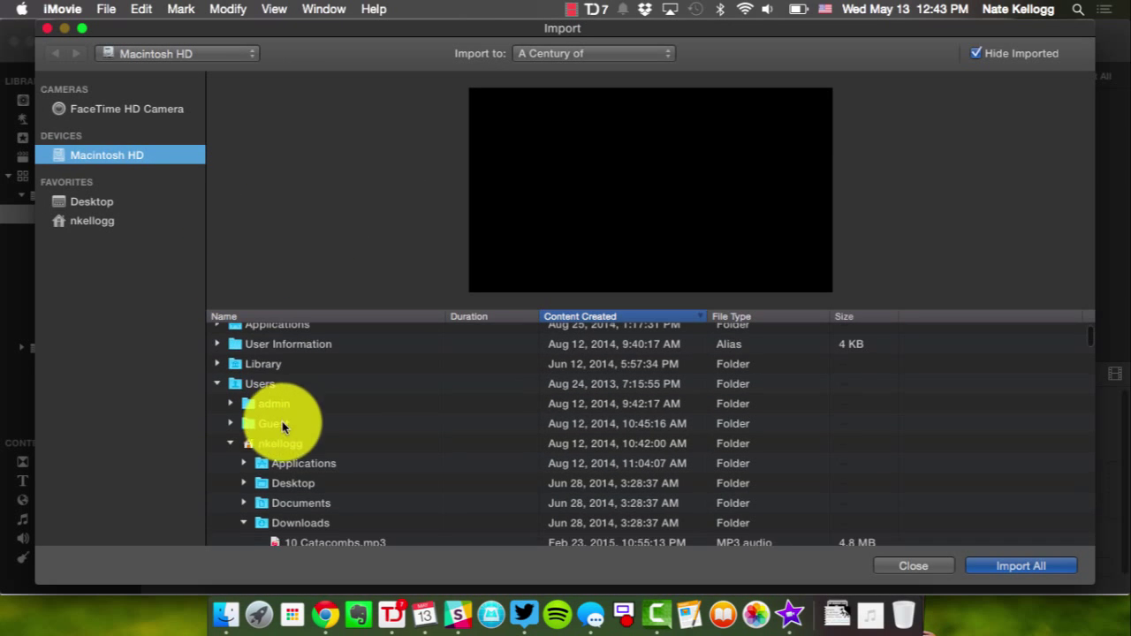
left_click(293, 445)
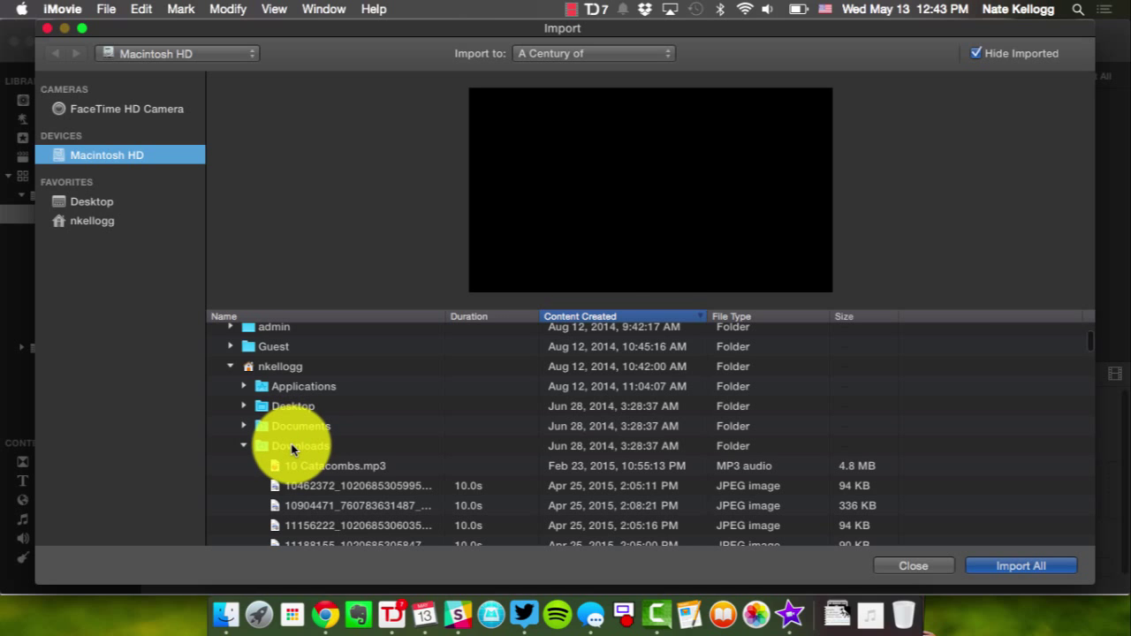
- Open the Downloads folder on its own, find the newly downloaded cat MP4 by creation date and import it into the "A Century of" event
scroll(576, 497, "down", 10)
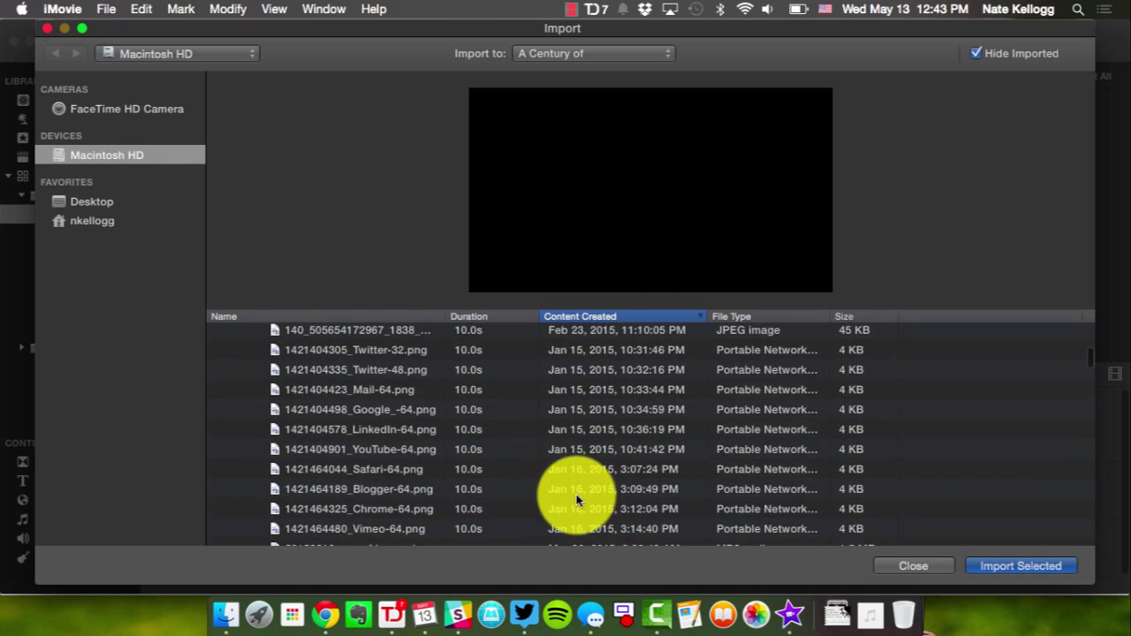
scroll(576, 497, "up", 8)
left_click(672, 425)
scroll(663, 460, "down", 4)
scroll(662, 458, "up", 6)
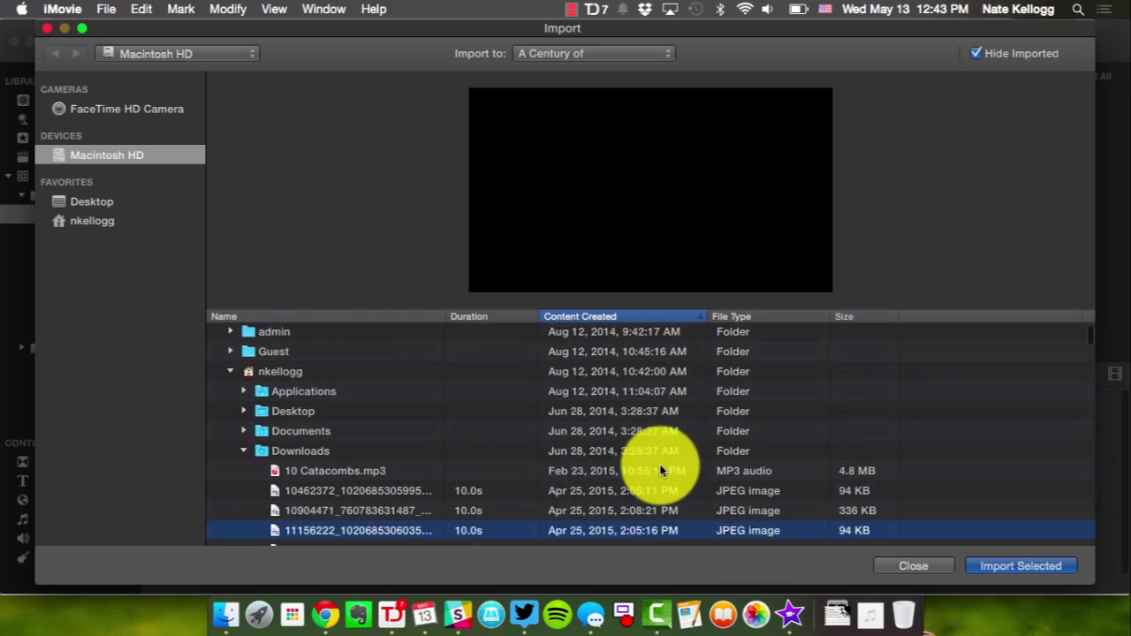
scroll(661, 464, "down", 2)
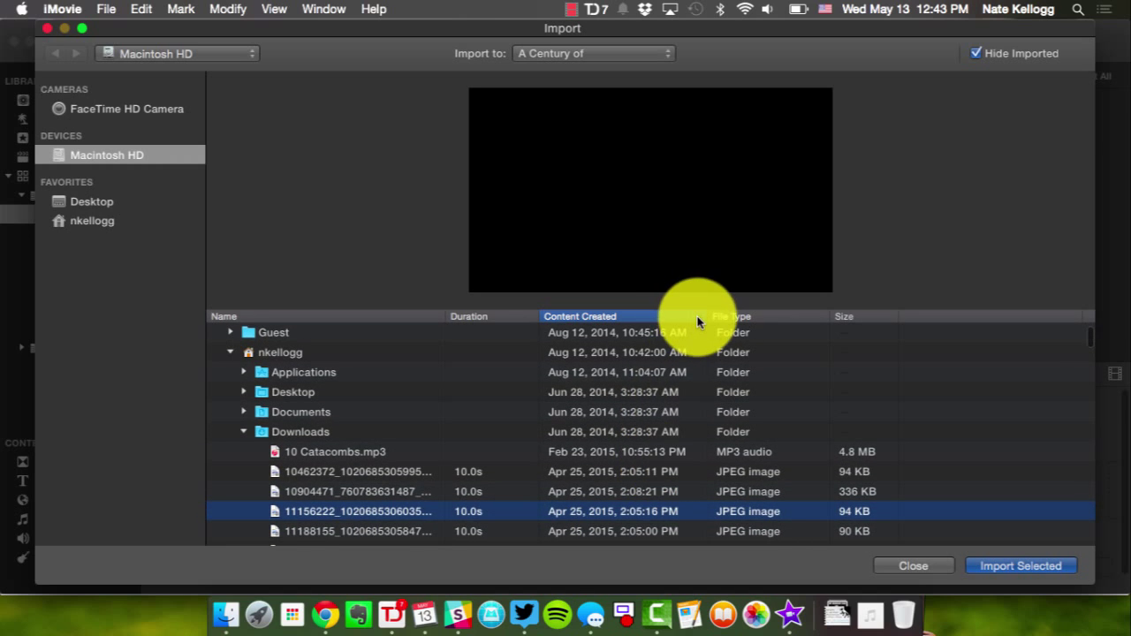
scroll(698, 327, "up", 2)
key("Left")
double_click(338, 519)
left_click(331, 333)
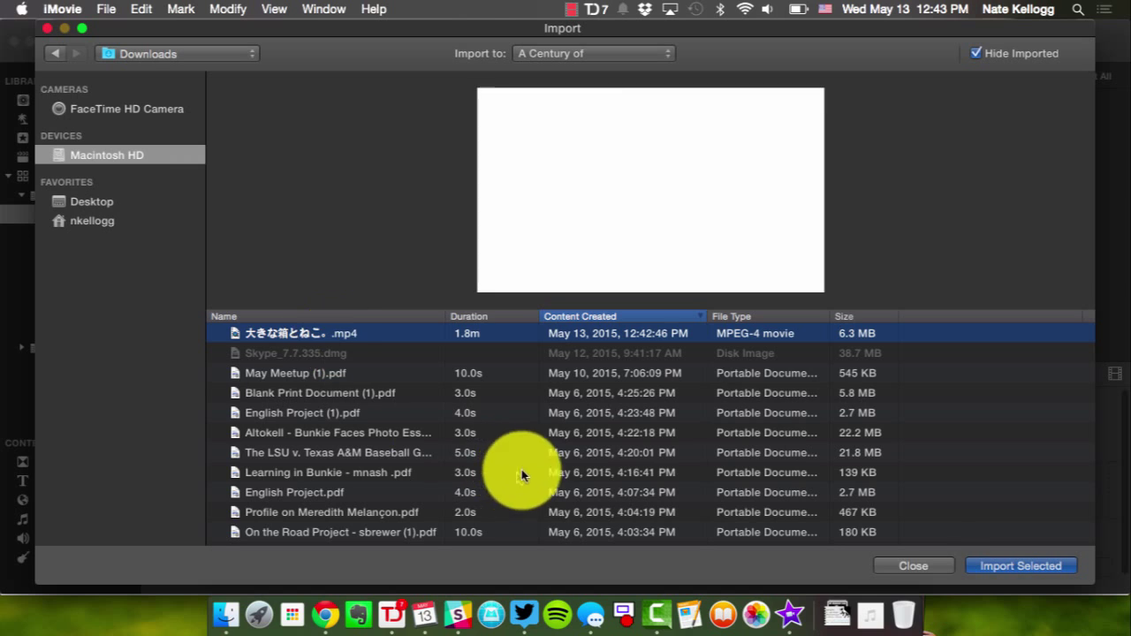
left_click(1001, 566)
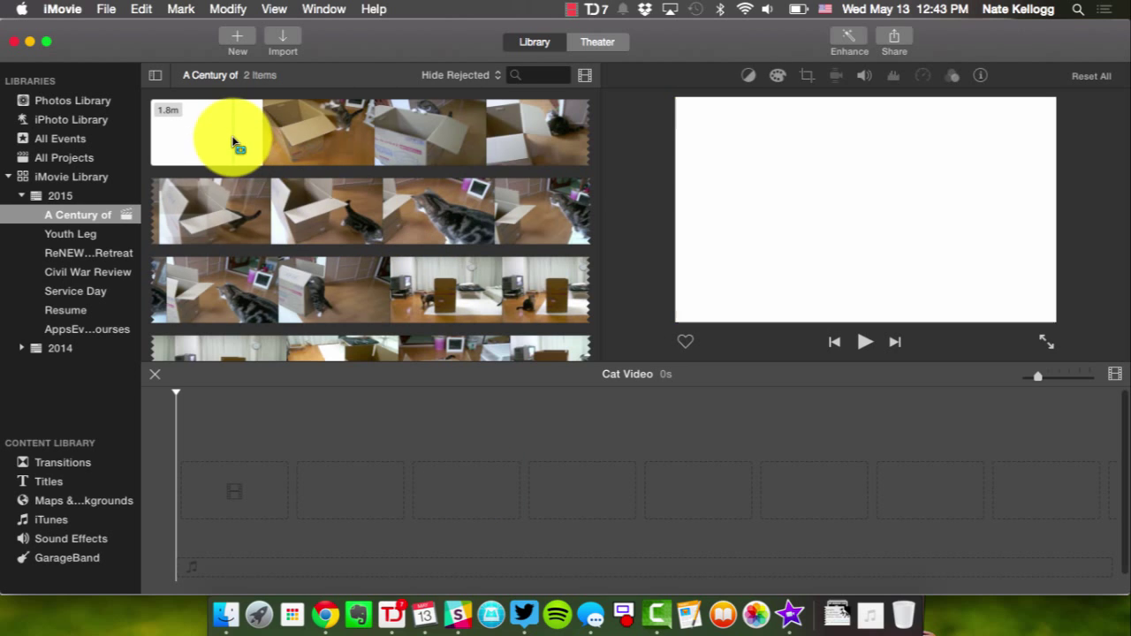
- Select a range of about 10.3 seconds around the upright box scene in the cat clip and add it to the Cat Video timeline
left_click(184, 110)
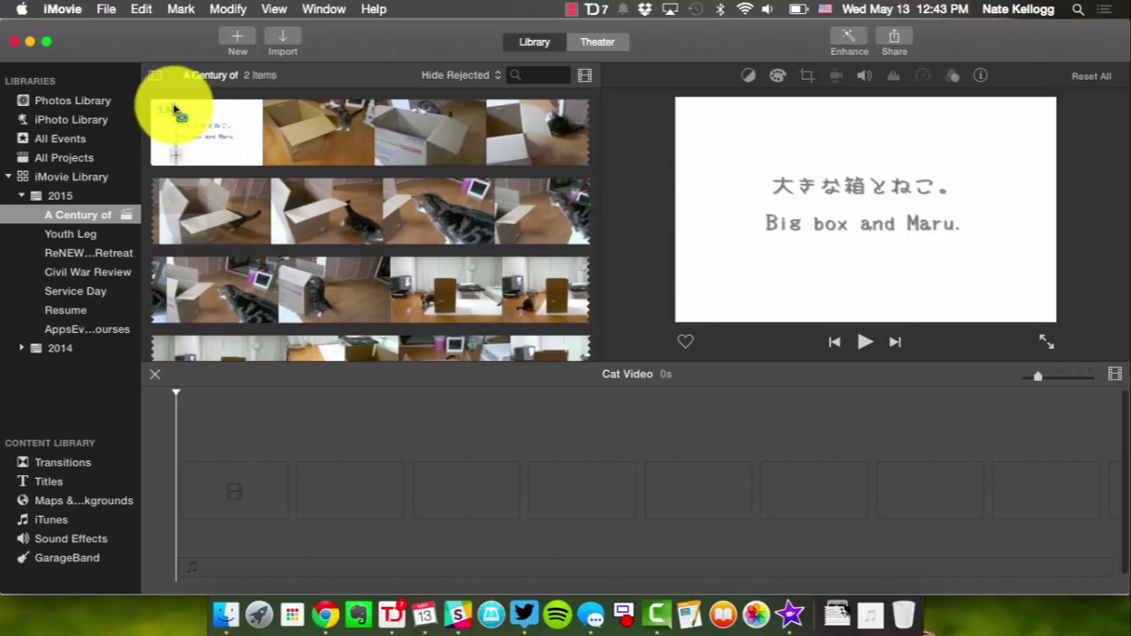
left_click(206, 119)
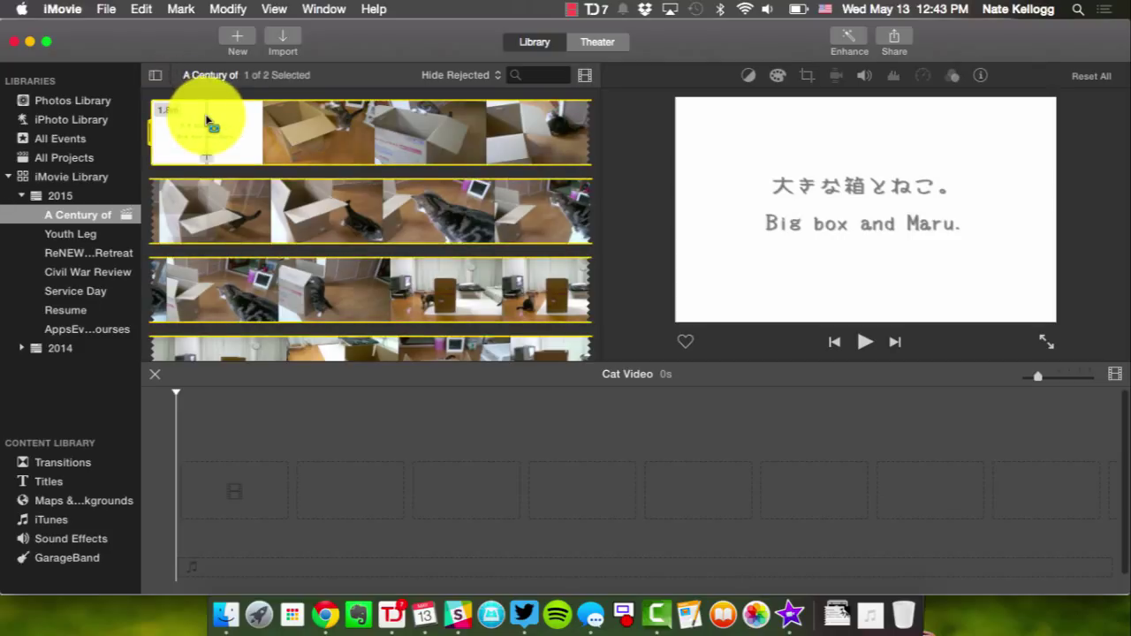
left_click_drag(221, 126, 349, 231)
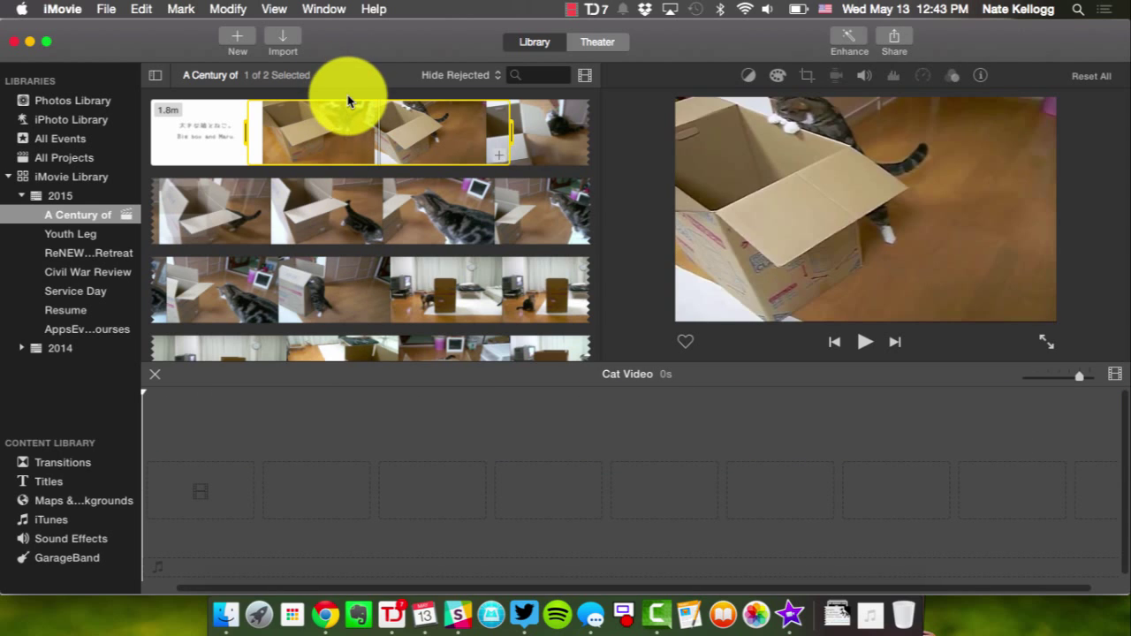
left_click_drag(338, 226, 484, 304)
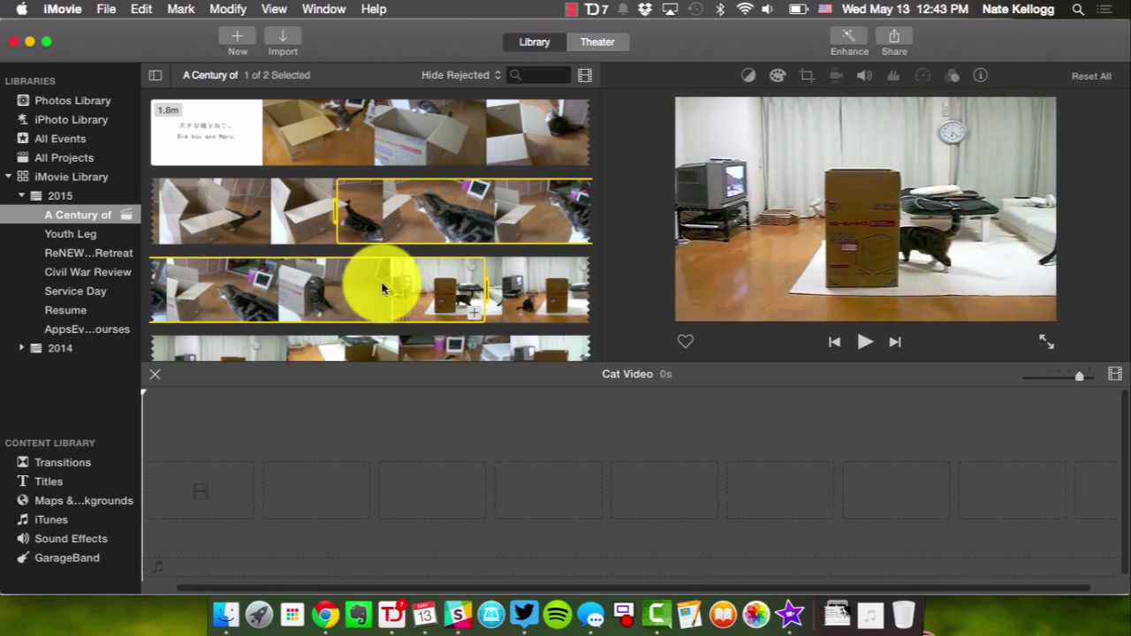
left_click(296, 247)
left_click_drag(407, 290, 234, 184)
scroll(354, 182, "up", 2)
left_click_drag(426, 166, 265, 492)
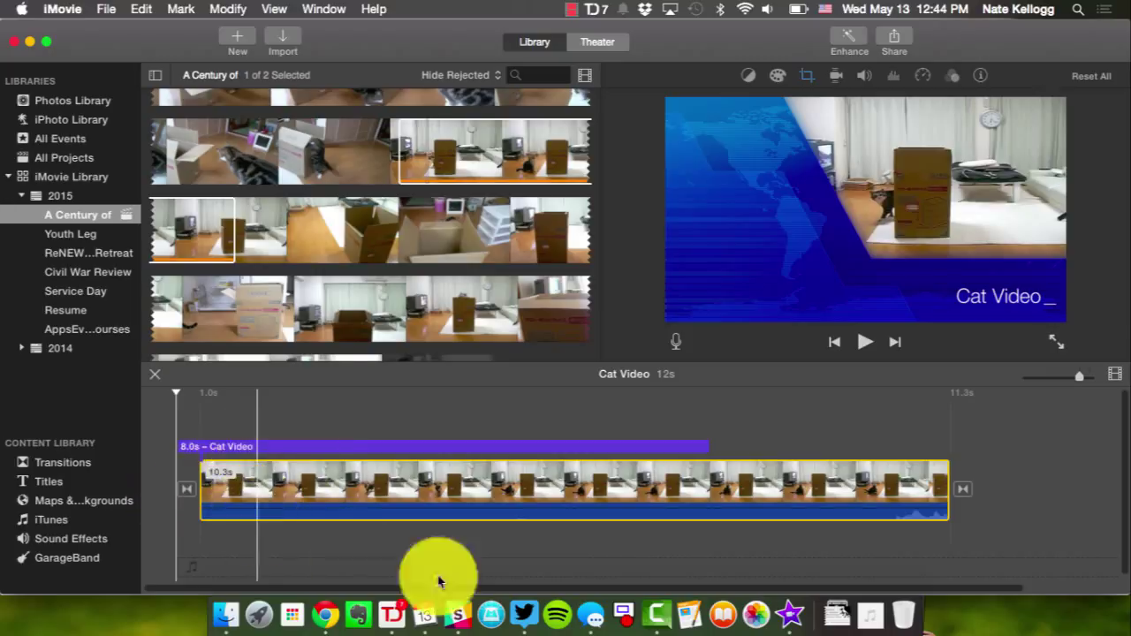
- Try shortening the opening title bar to 6.4 seconds, play it back and restore its 8.0-second length
left_click(266, 482)
left_click(212, 451)
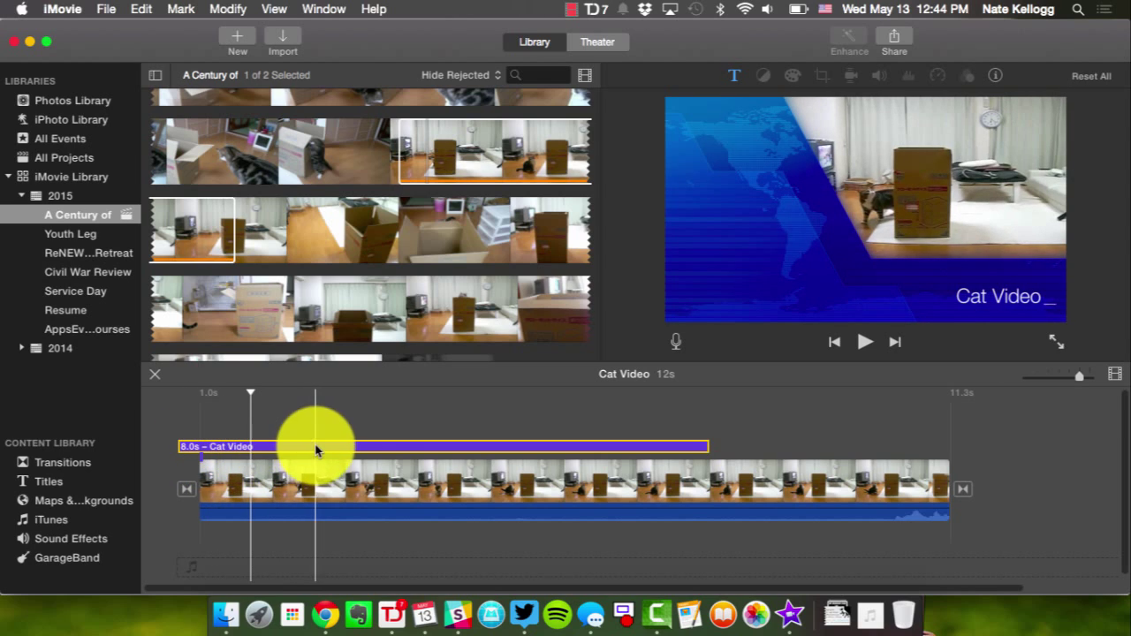
left_click(388, 442)
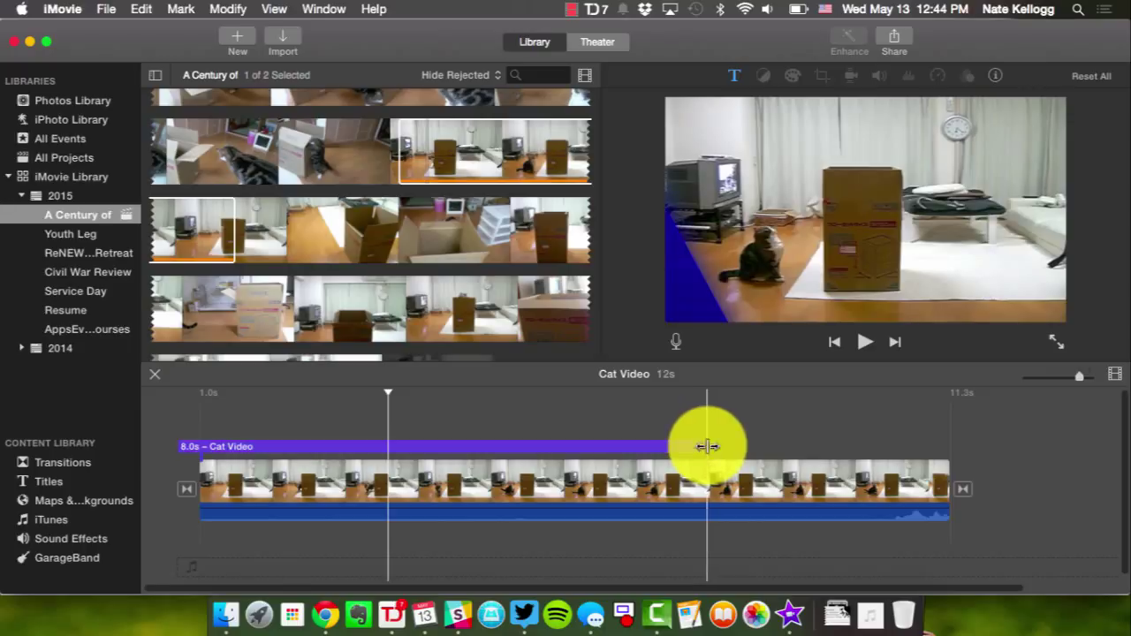
left_click_drag(689, 447, 594, 453)
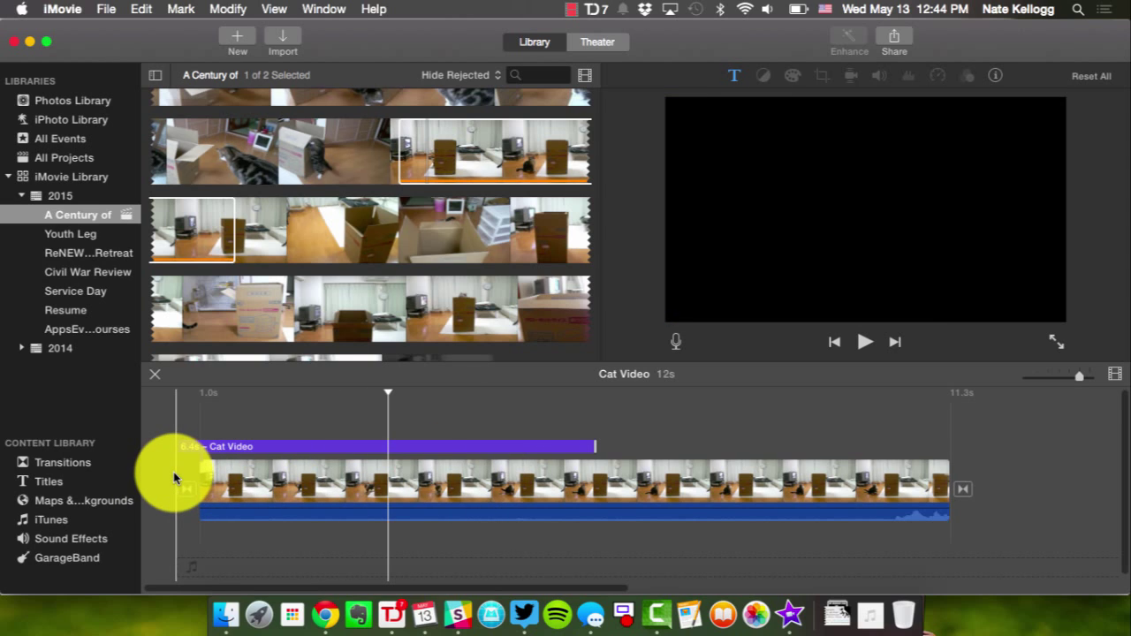
key("space")
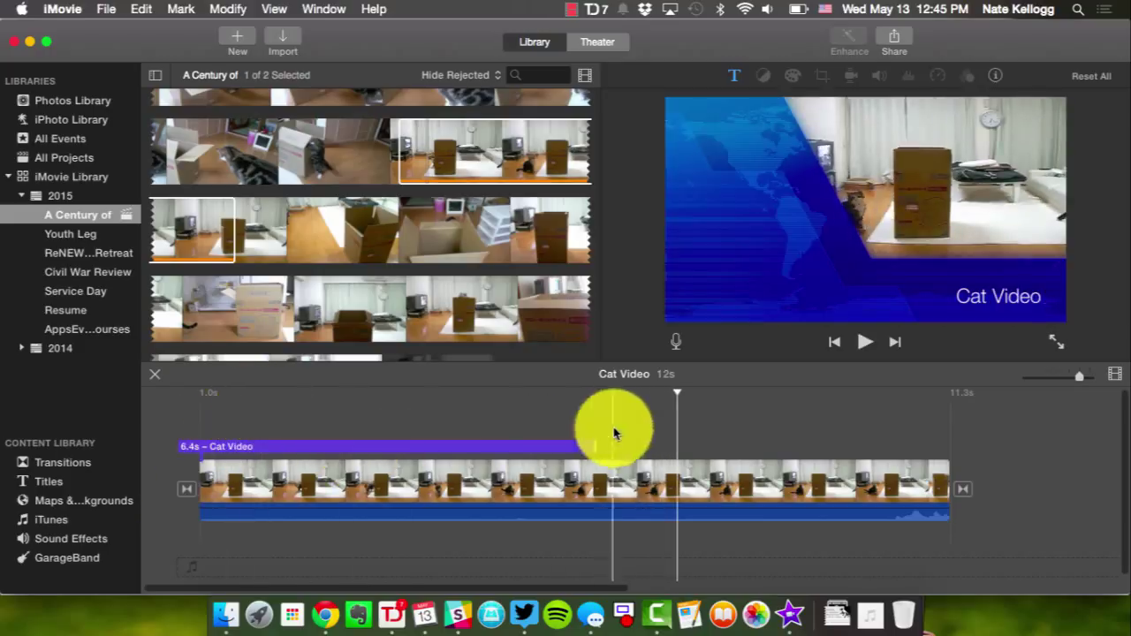
left_click_drag(608, 433, 609, 433)
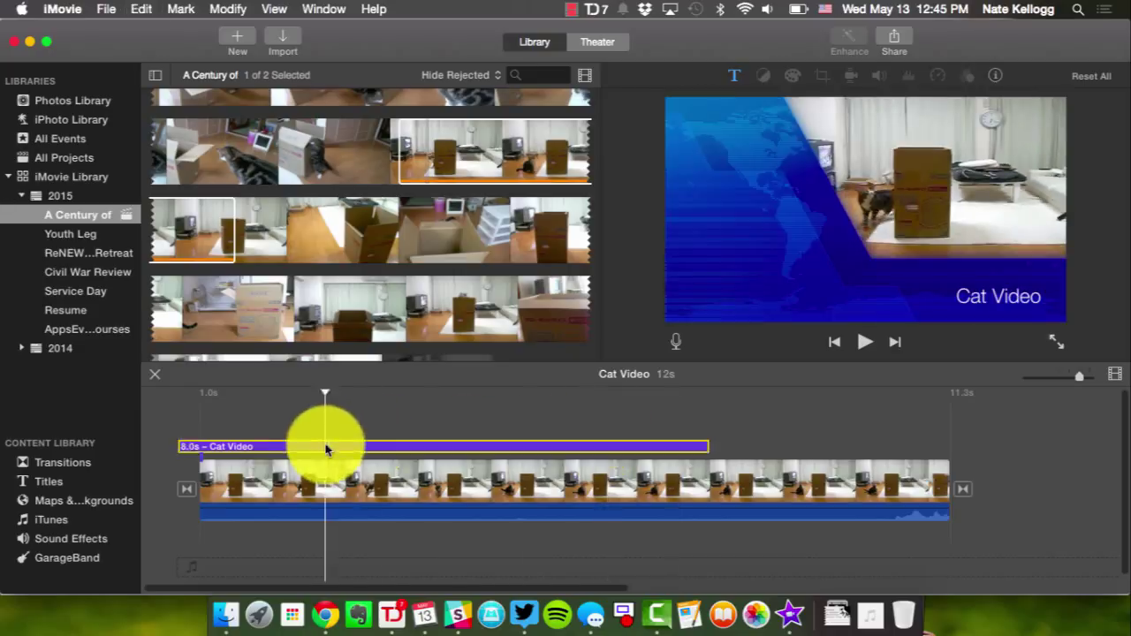
- Change the opening title text to "Maru the Cat"
double_click(269, 444)
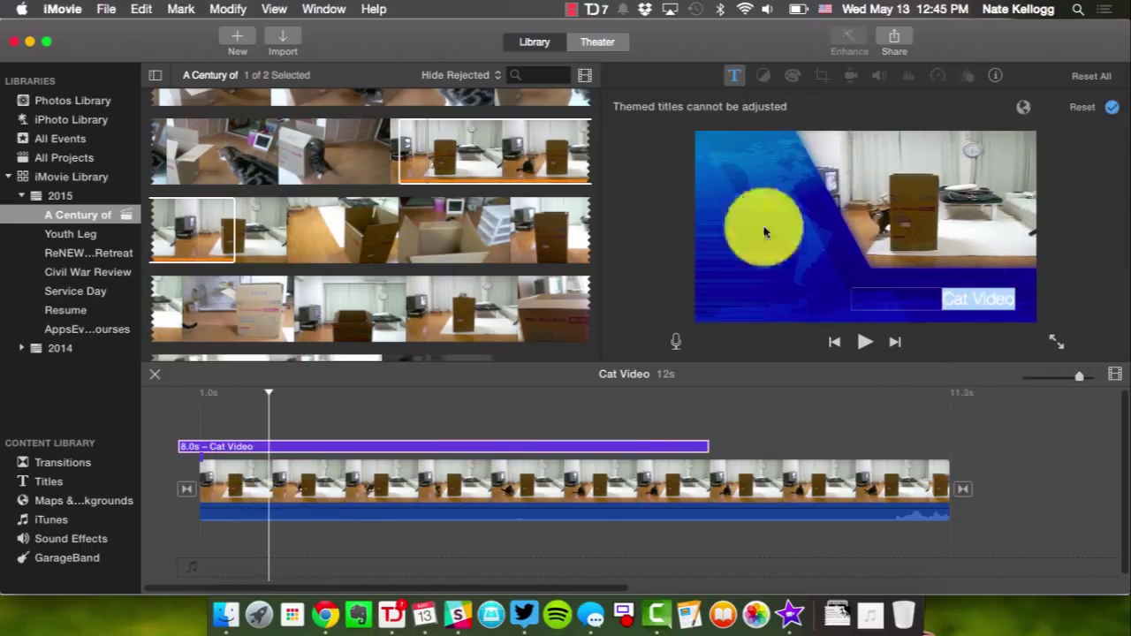
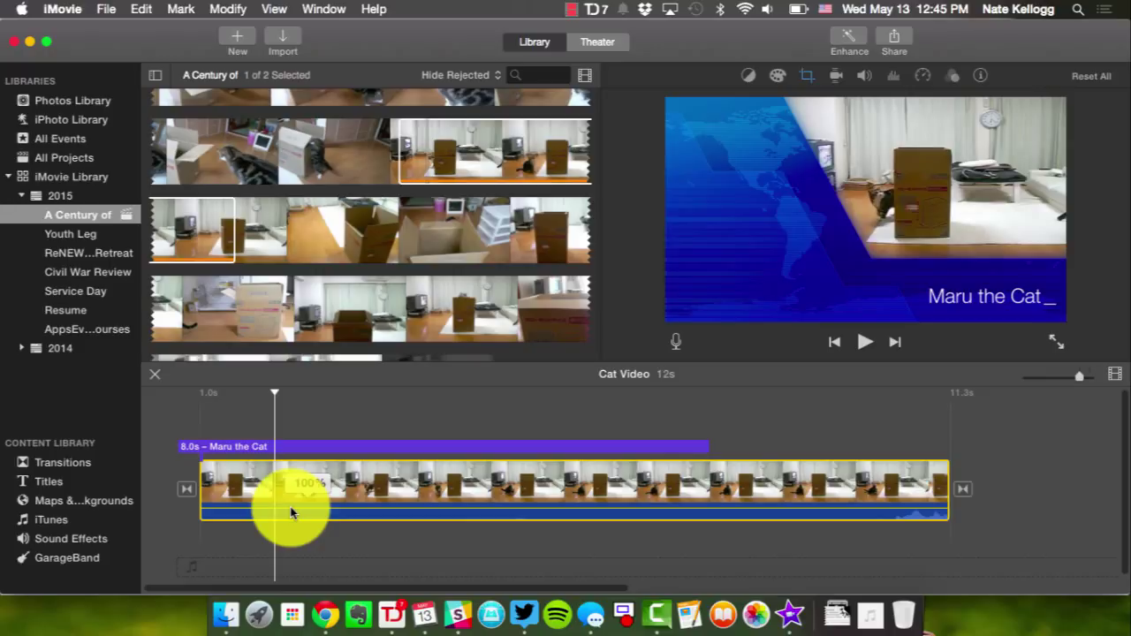
- Try adjusting the volume of the cat clip's built-in audio in the timeline
left_click_drag(291, 511, 293, 503)
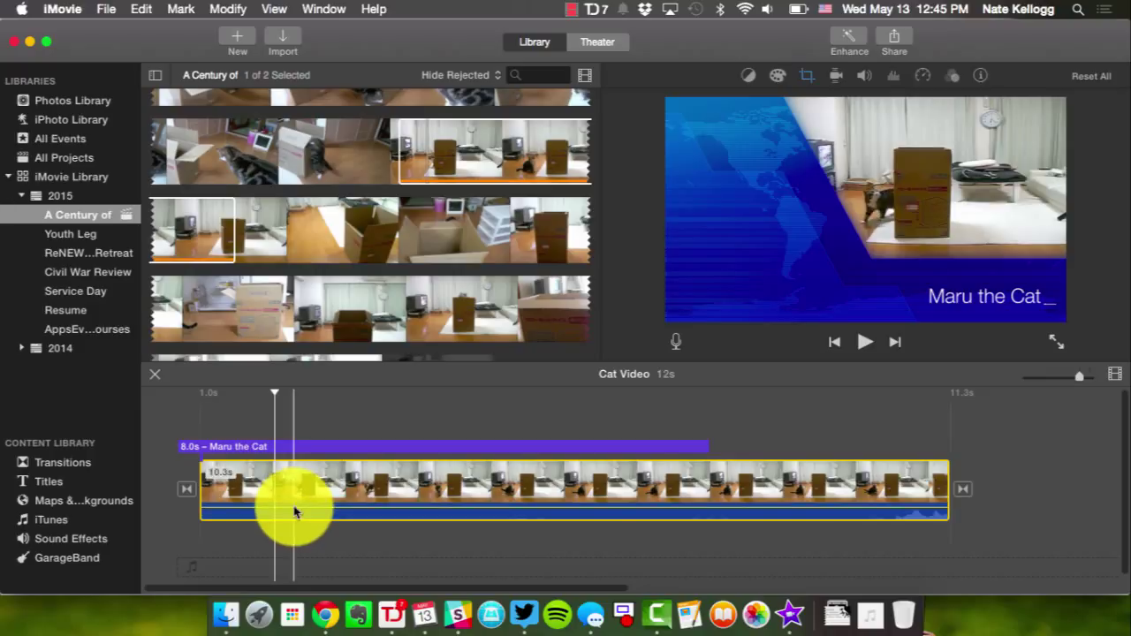
left_click(295, 508)
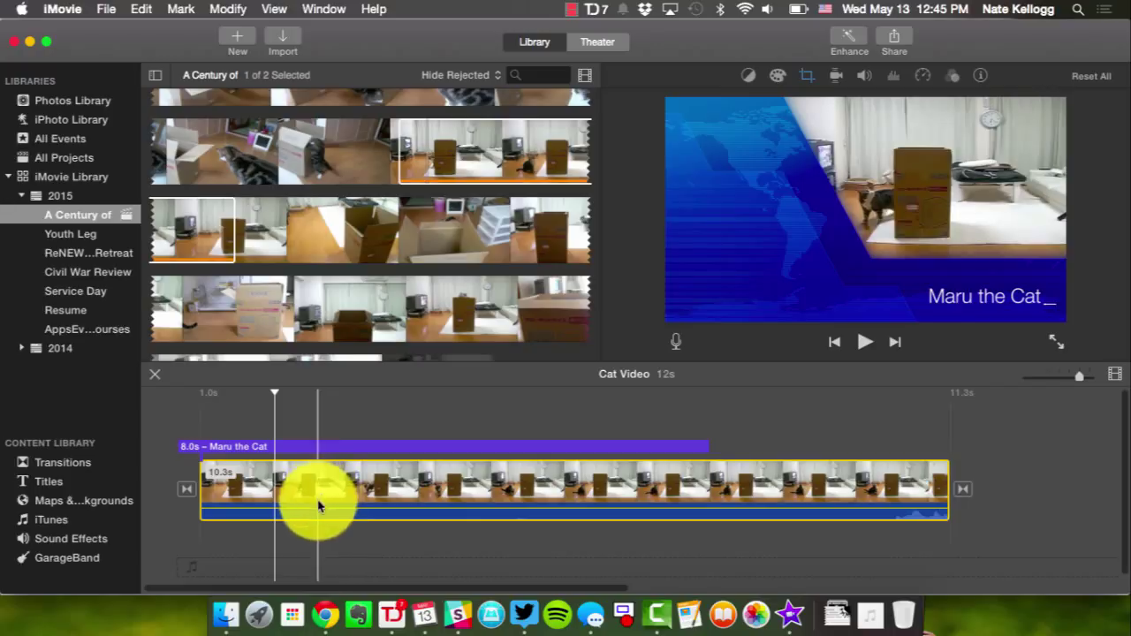
left_click(331, 542)
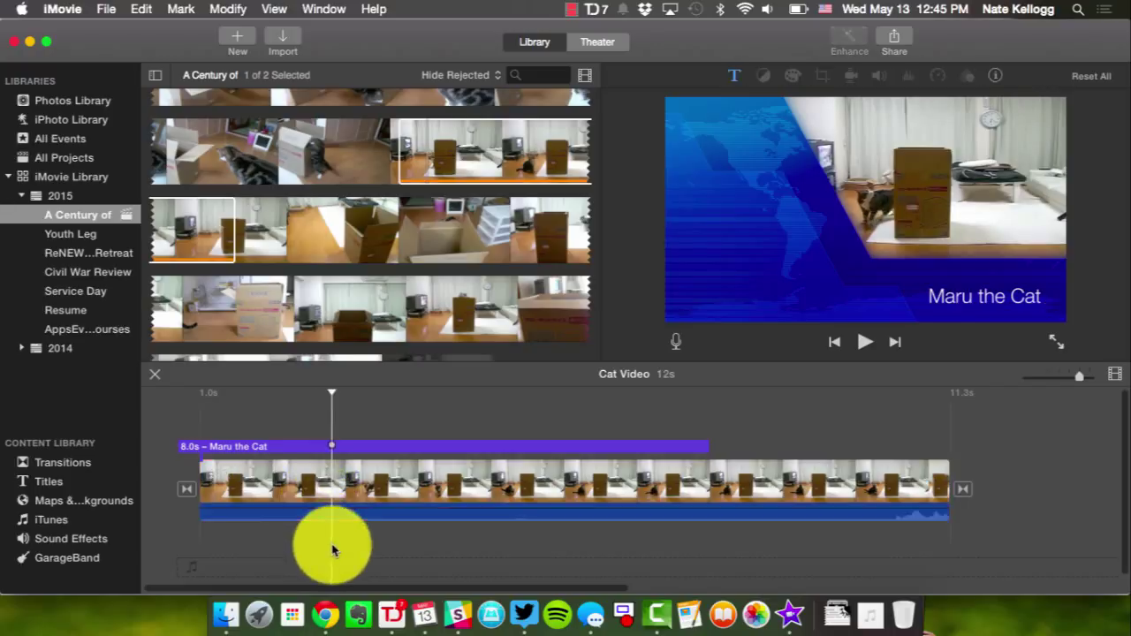
- Detach the audio from the cat clip in the timeline
left_click(310, 477)
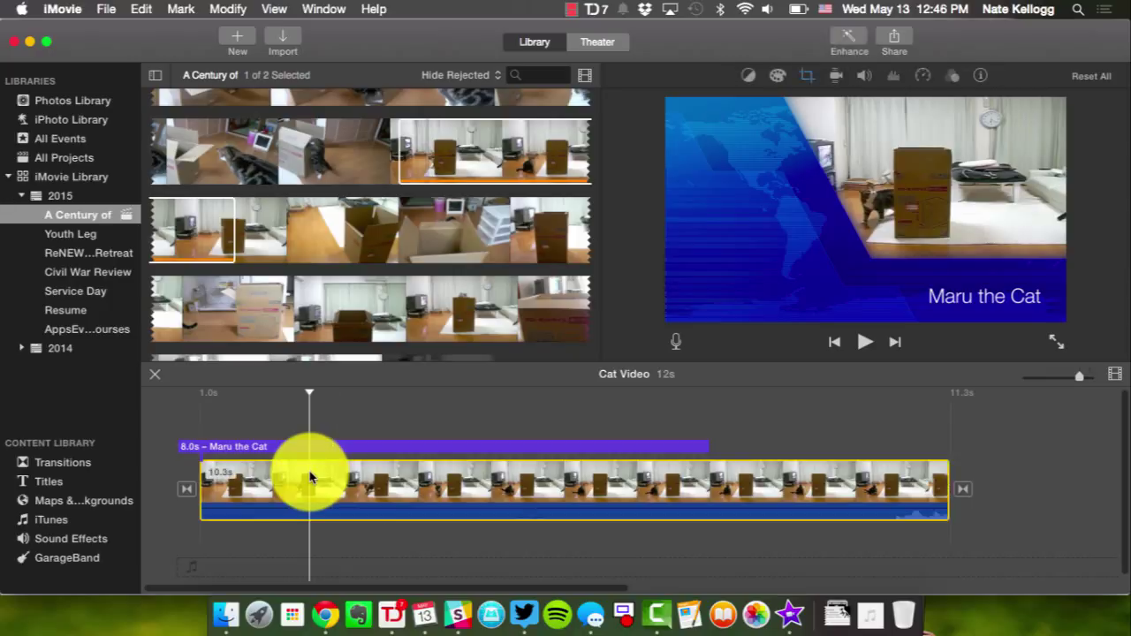
left_click(227, 7)
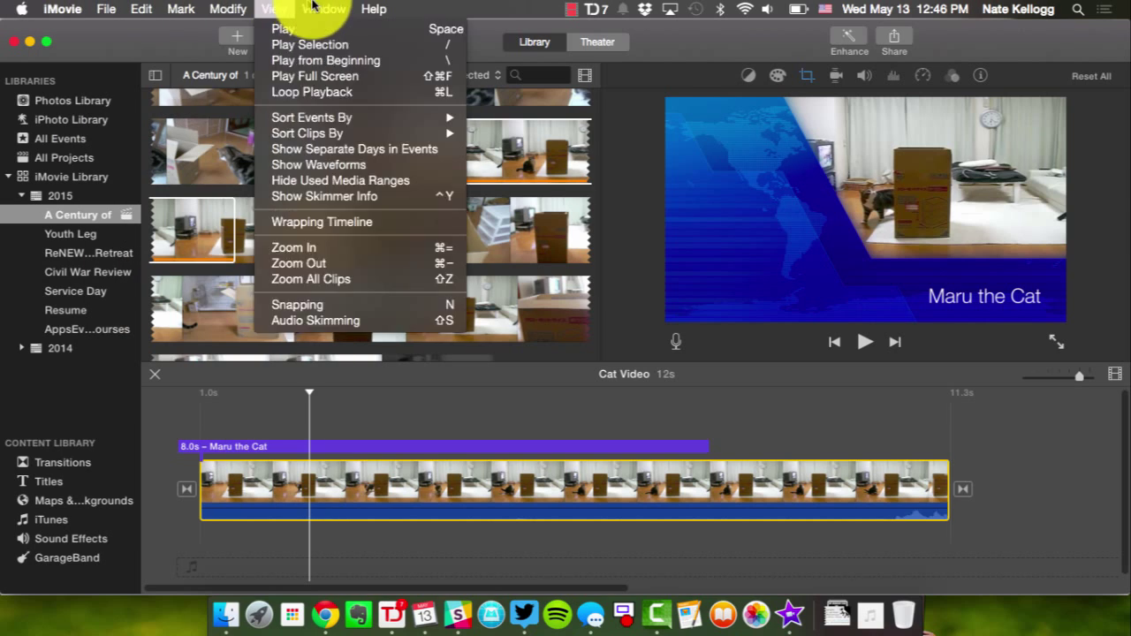
mouse_move(185, 7)
mouse_move(146, 7)
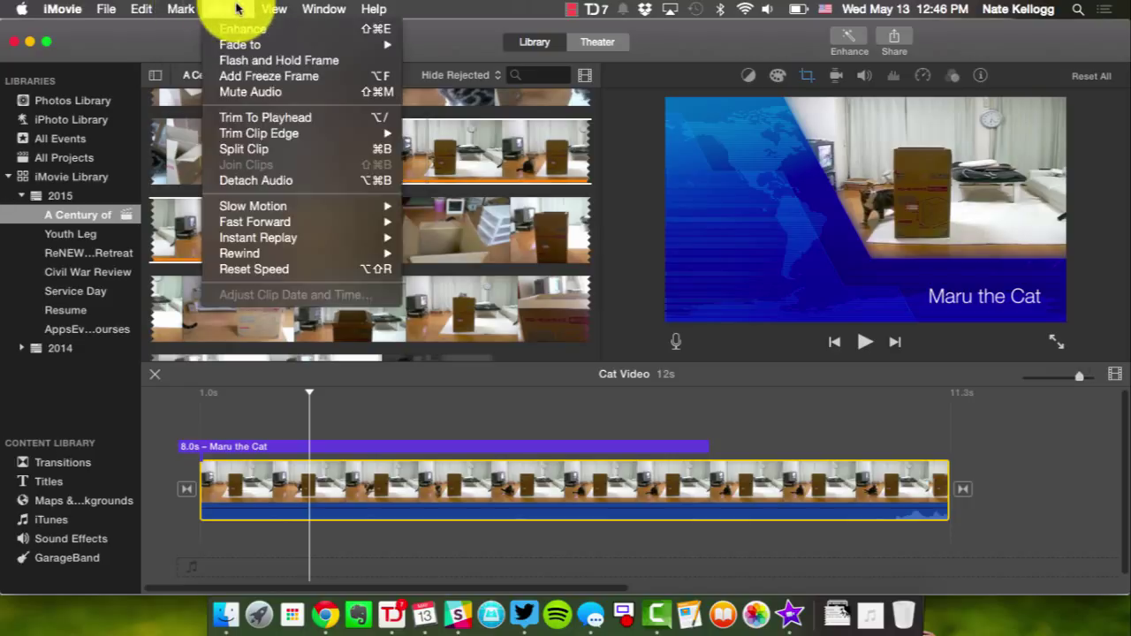
left_click(257, 182)
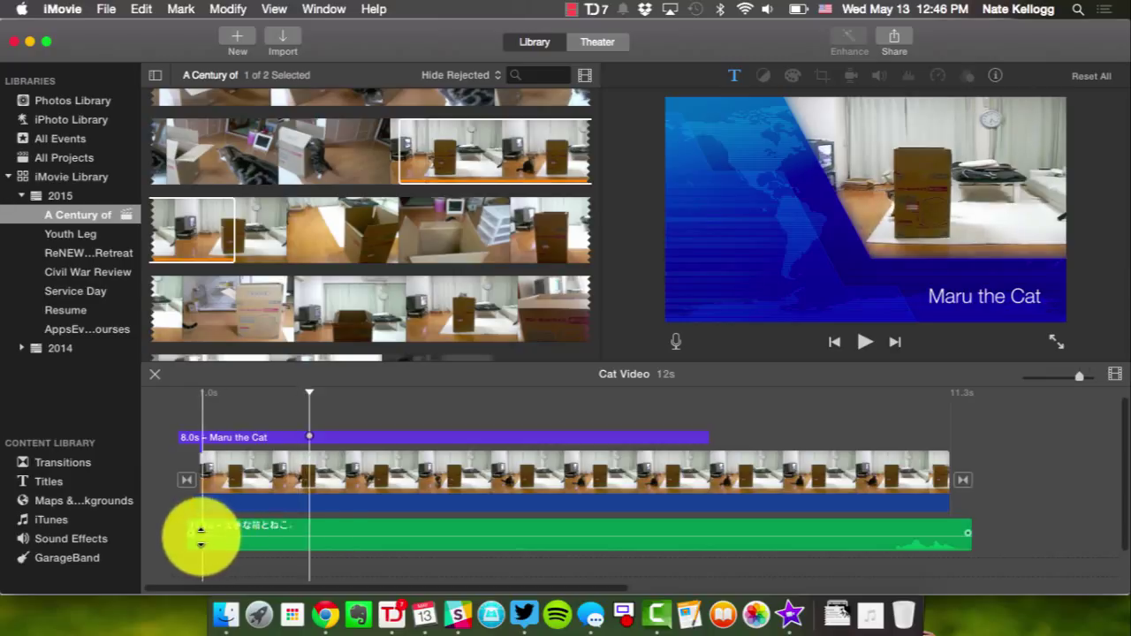
- Add a short fade-out at the end and a short fade-in at the start of the detached audio, keeping its volume at 100%
left_click(268, 536)
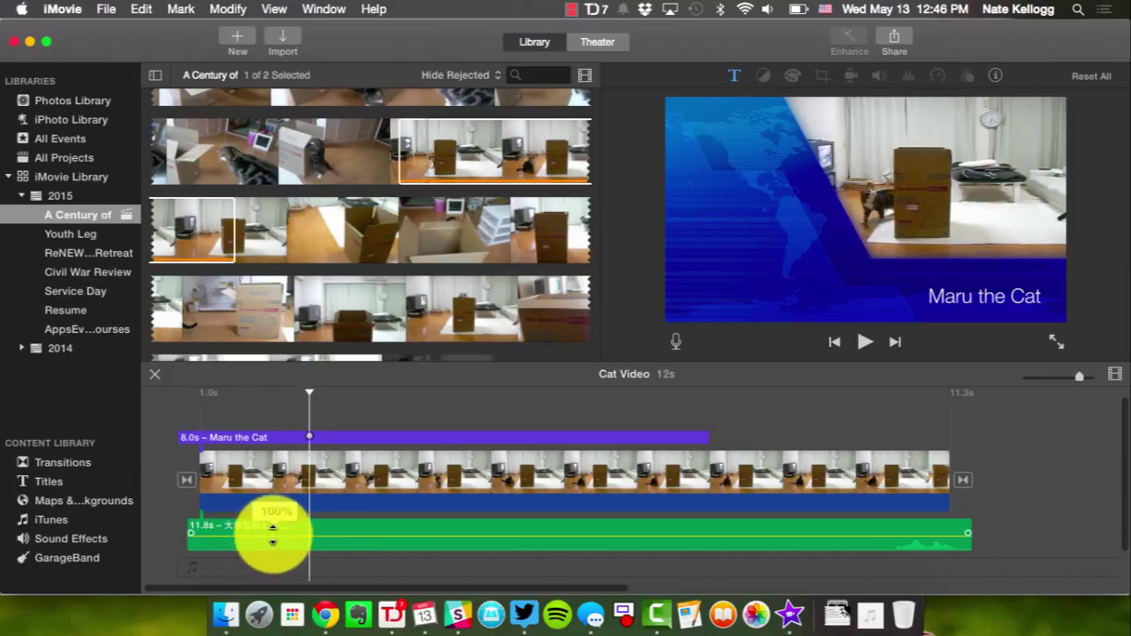
left_click_drag(272, 533, 269, 534)
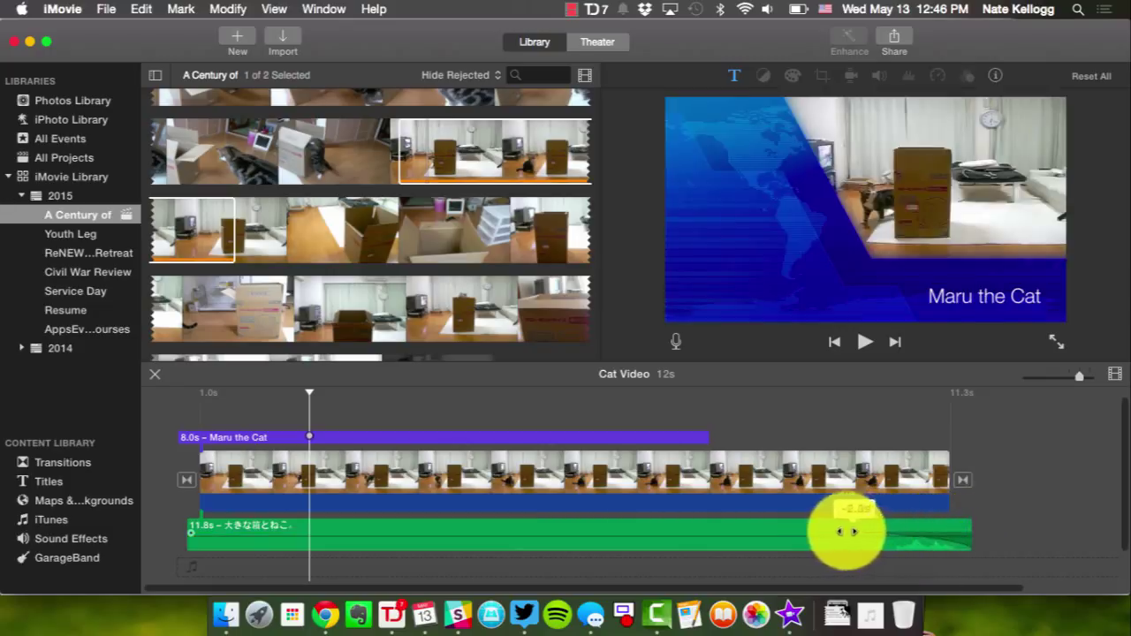
left_click_drag(829, 532, 934, 548)
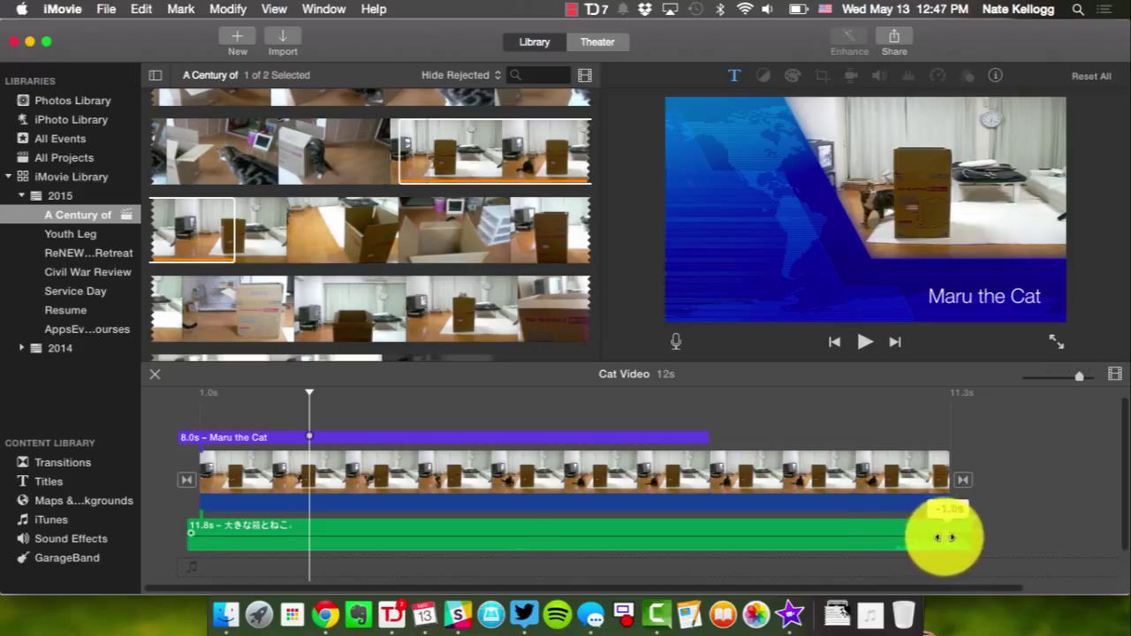
left_click_drag(944, 537, 973, 539)
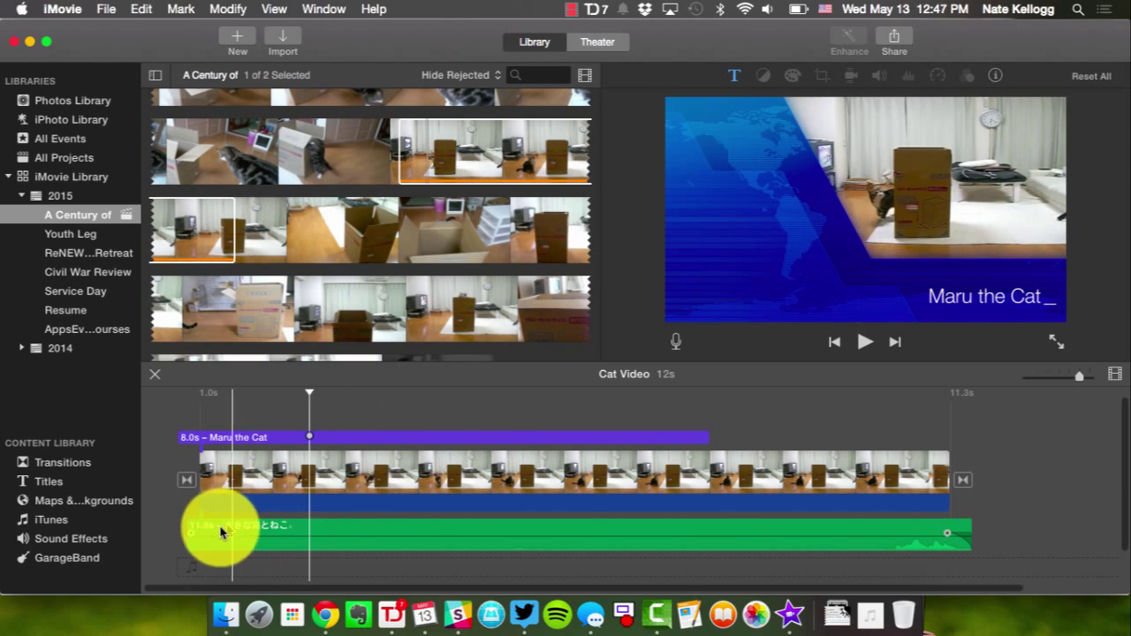
left_click_drag(191, 535, 228, 543)
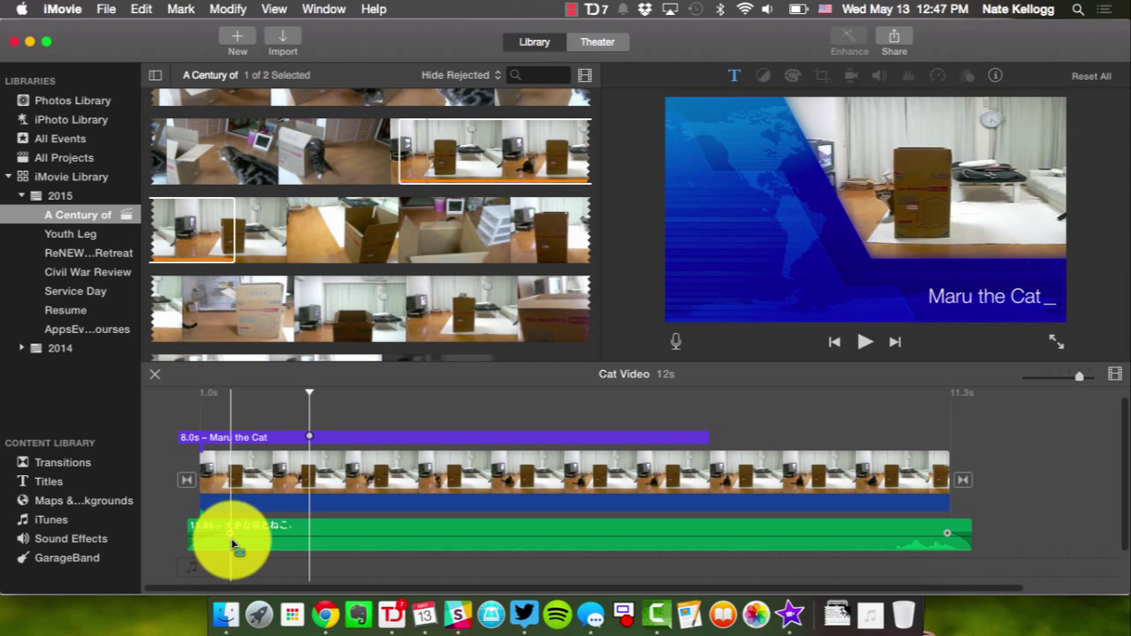
left_click(166, 528)
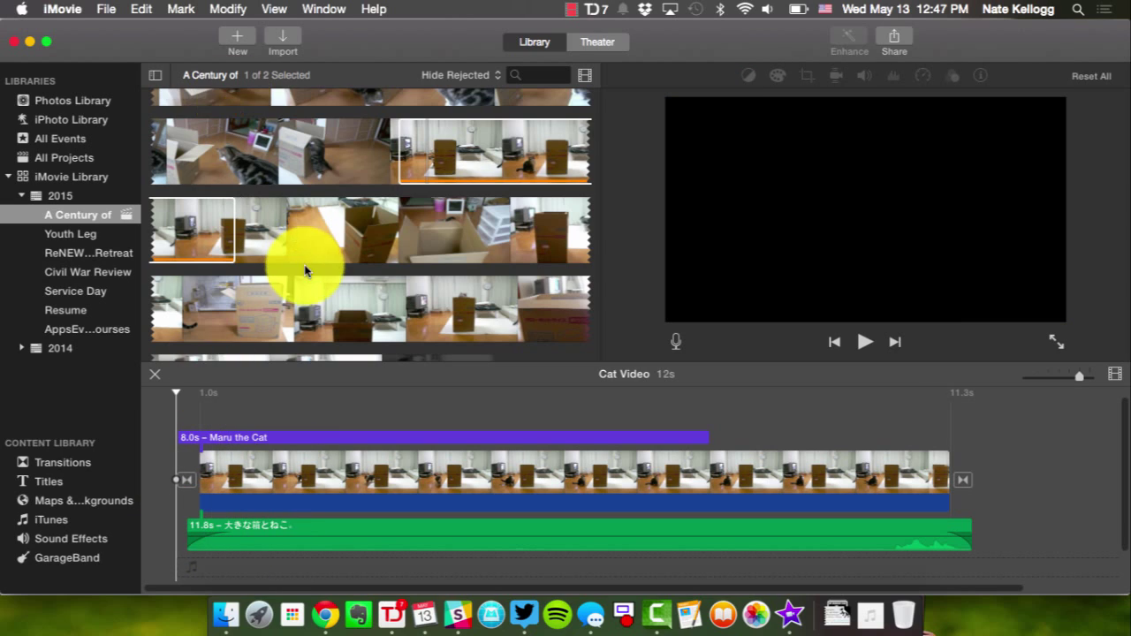
scroll(303, 265, "up", 5)
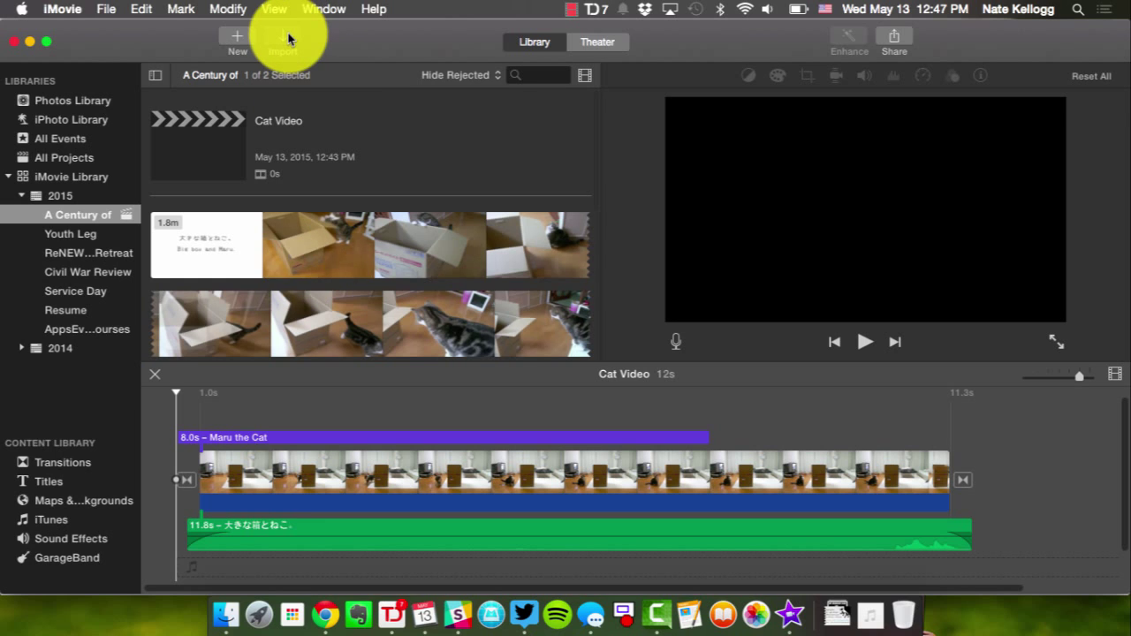
left_click(284, 40)
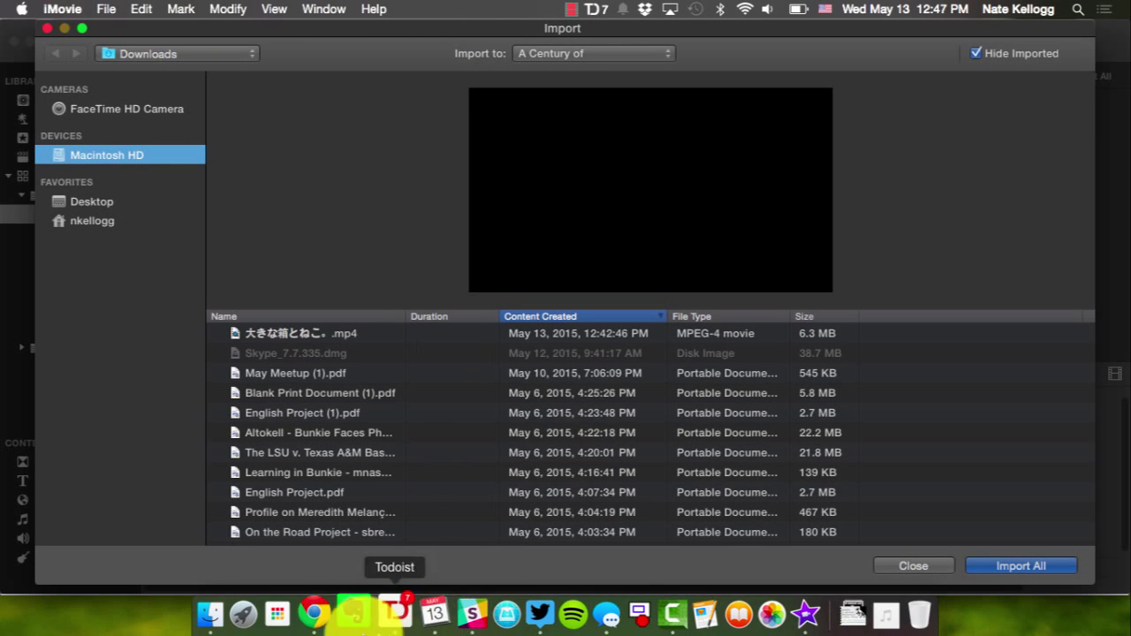
left_click(905, 563)
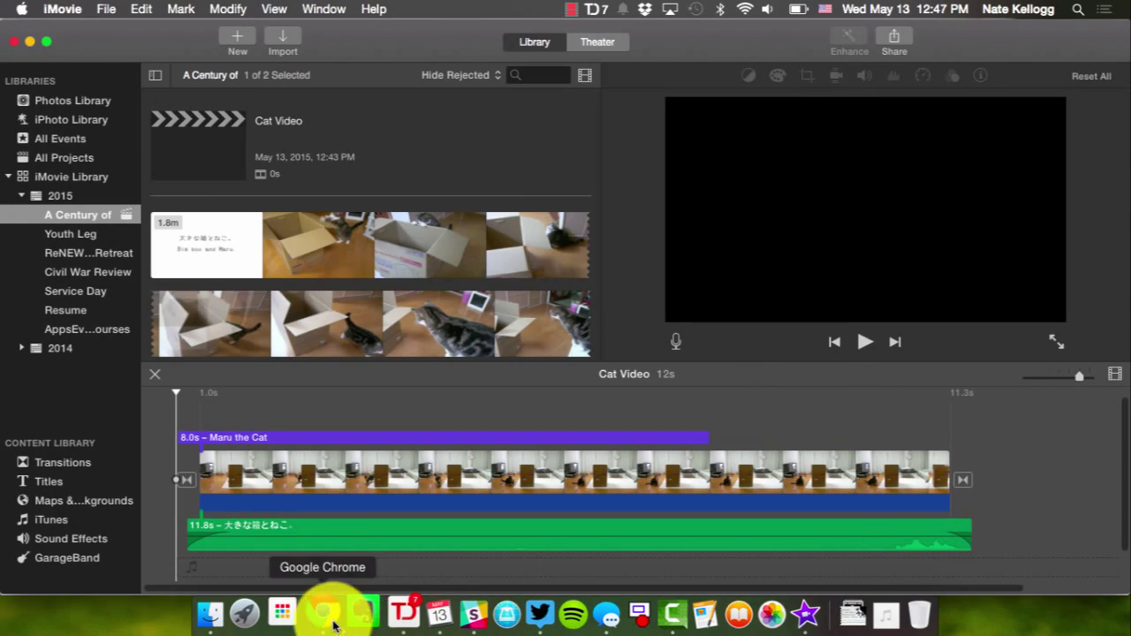
- Switch to Chrome and open the full-size picture of the cat peering through a cardboard box from the "maru the cat" image results
left_click(325, 614)
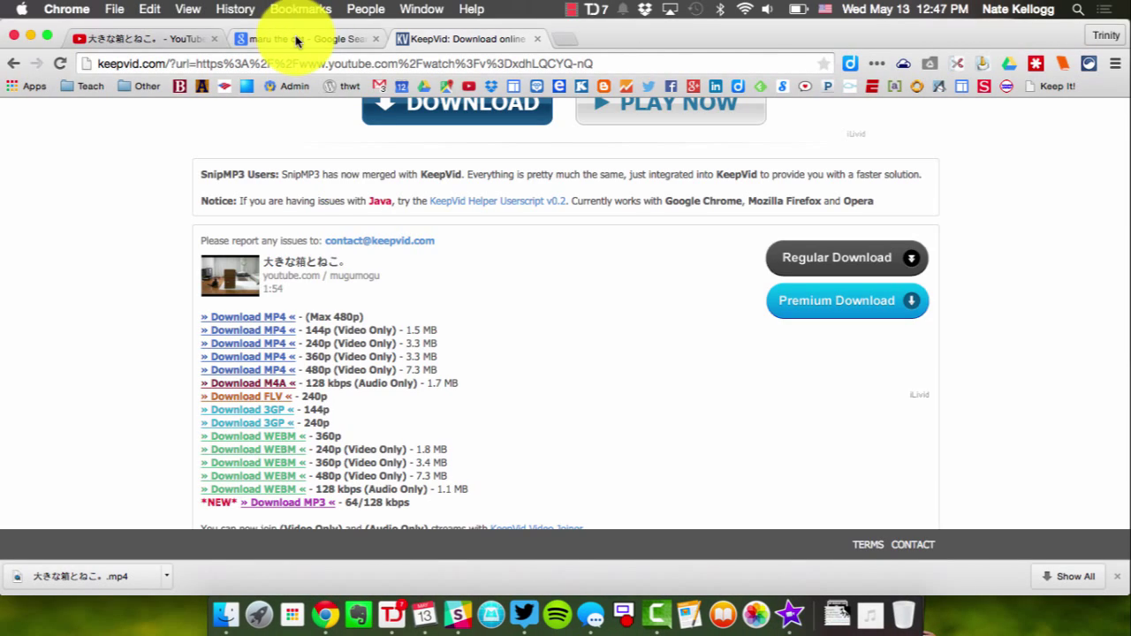
left_click(296, 40)
scroll(368, 424, "down", 3)
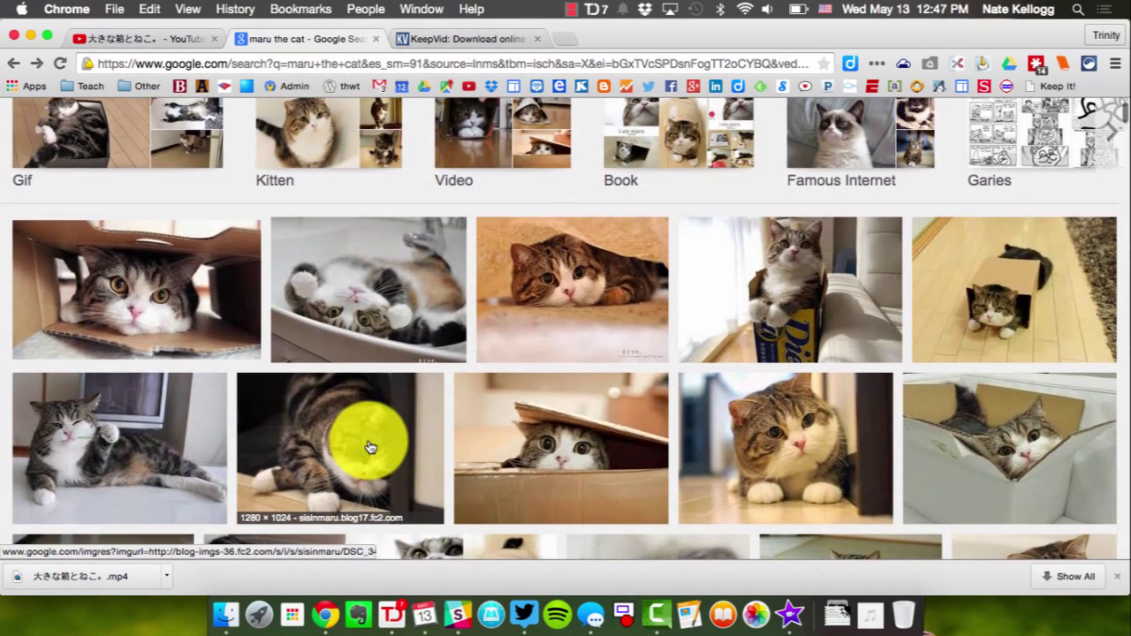
scroll(370, 447, "down", 2)
left_click(806, 352)
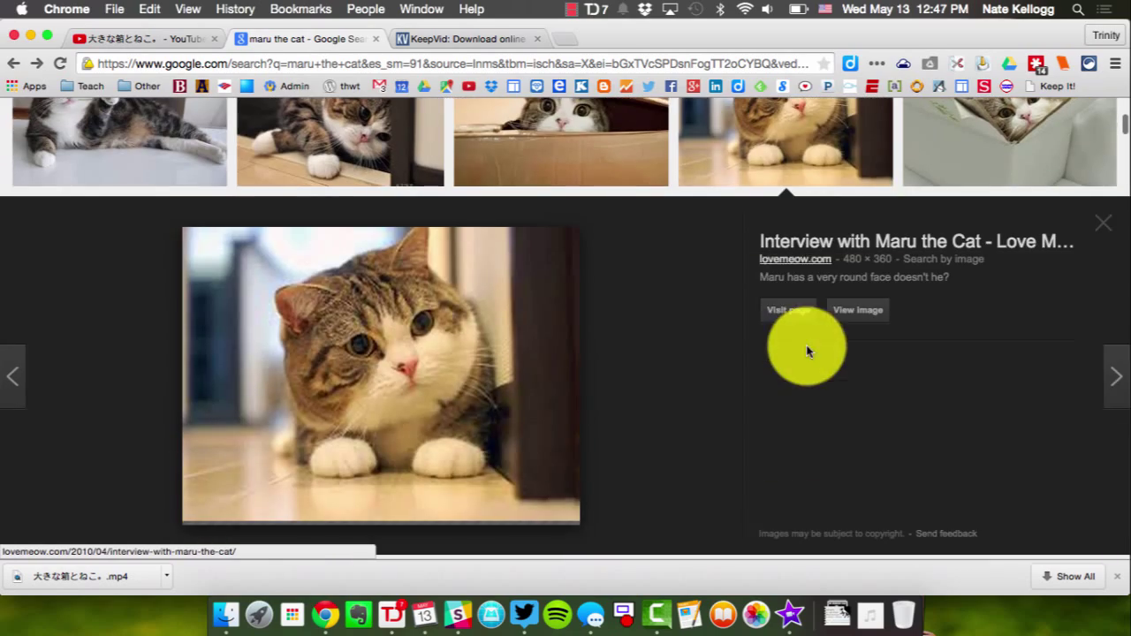
scroll(659, 361, "up", 5)
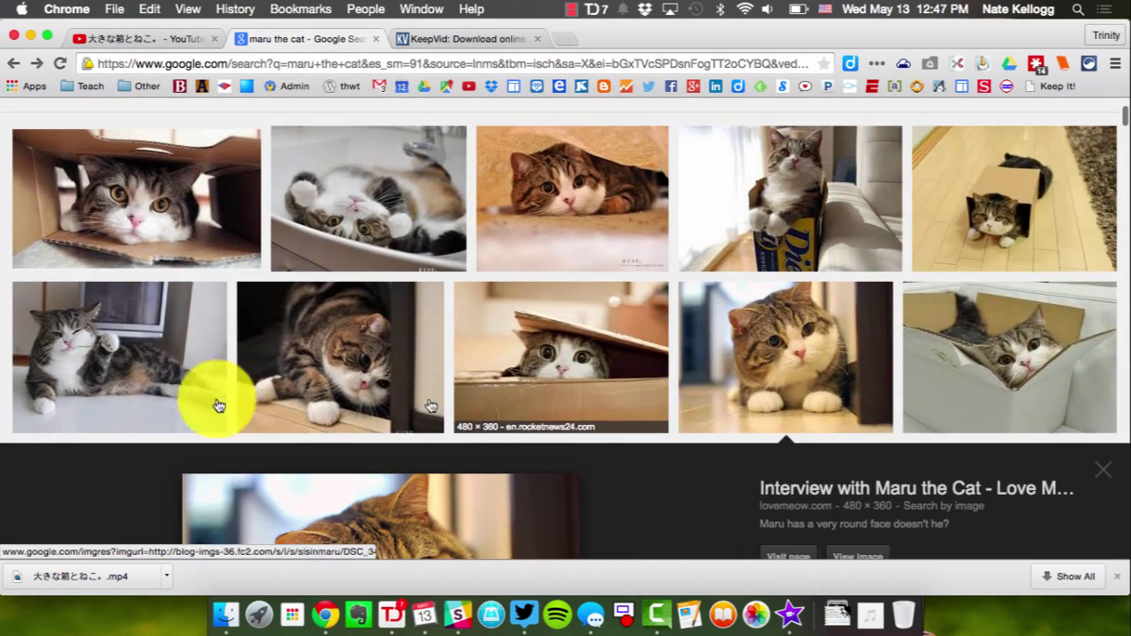
left_click(129, 384)
scroll(507, 320, "up", 5)
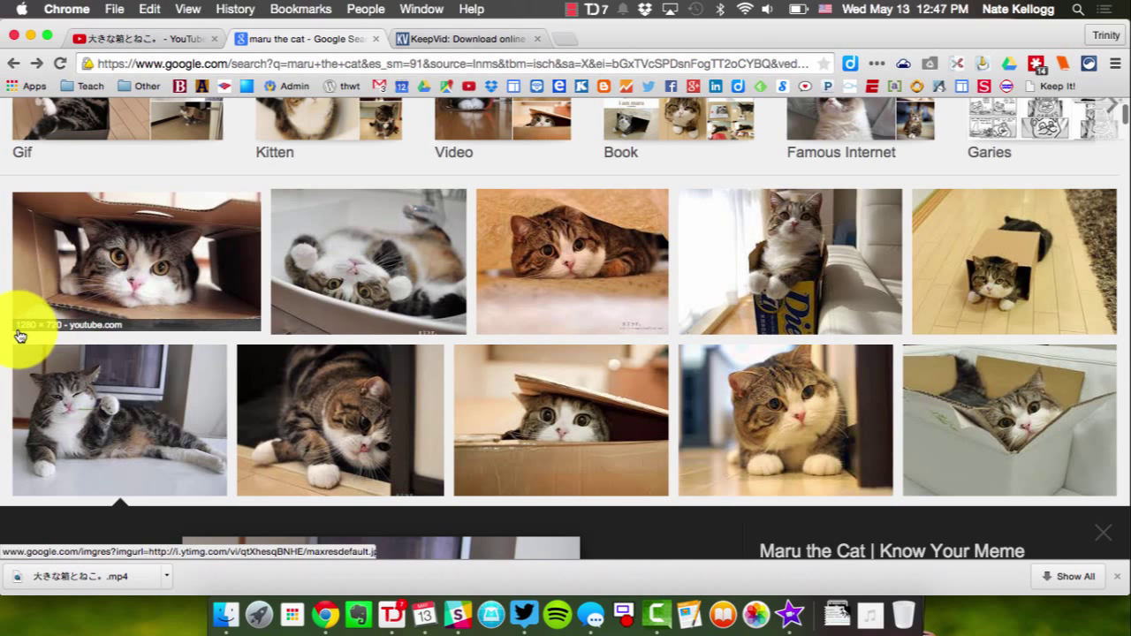
left_click(104, 265)
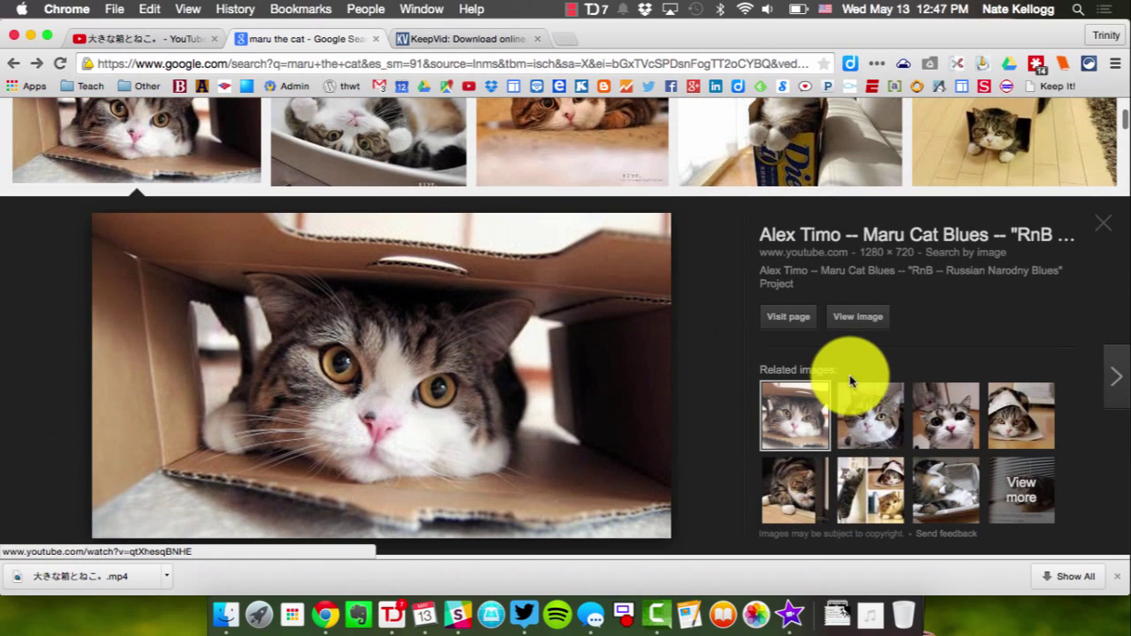
left_click(874, 322)
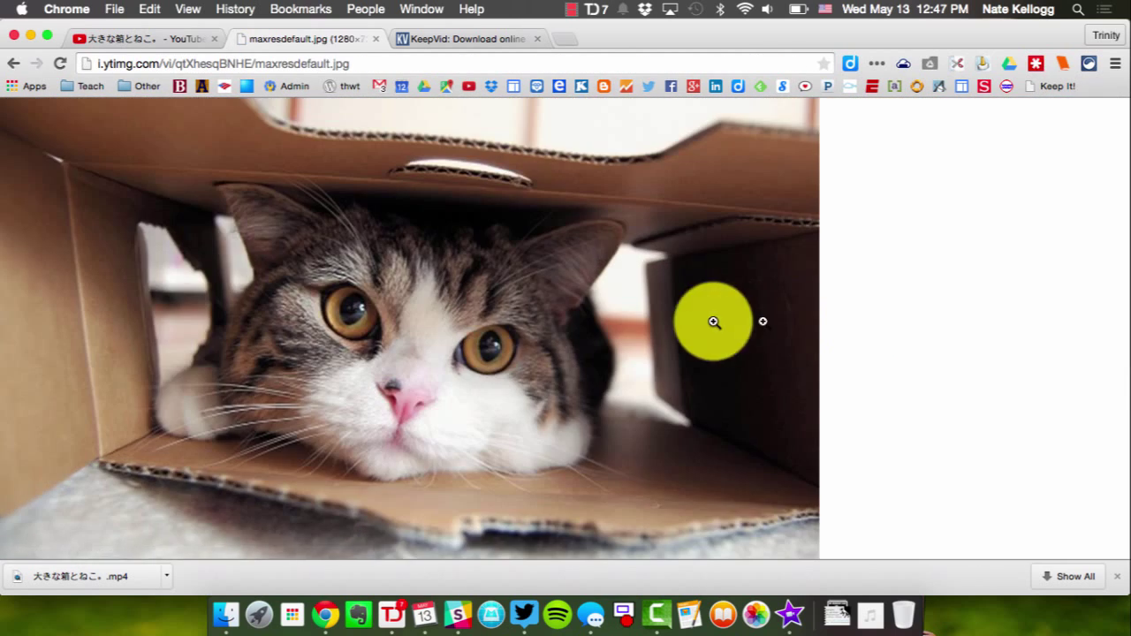
- Save the full-size cat picture to the Desktop as cat1.jpg
left_click(604, 325)
right_click(594, 326)
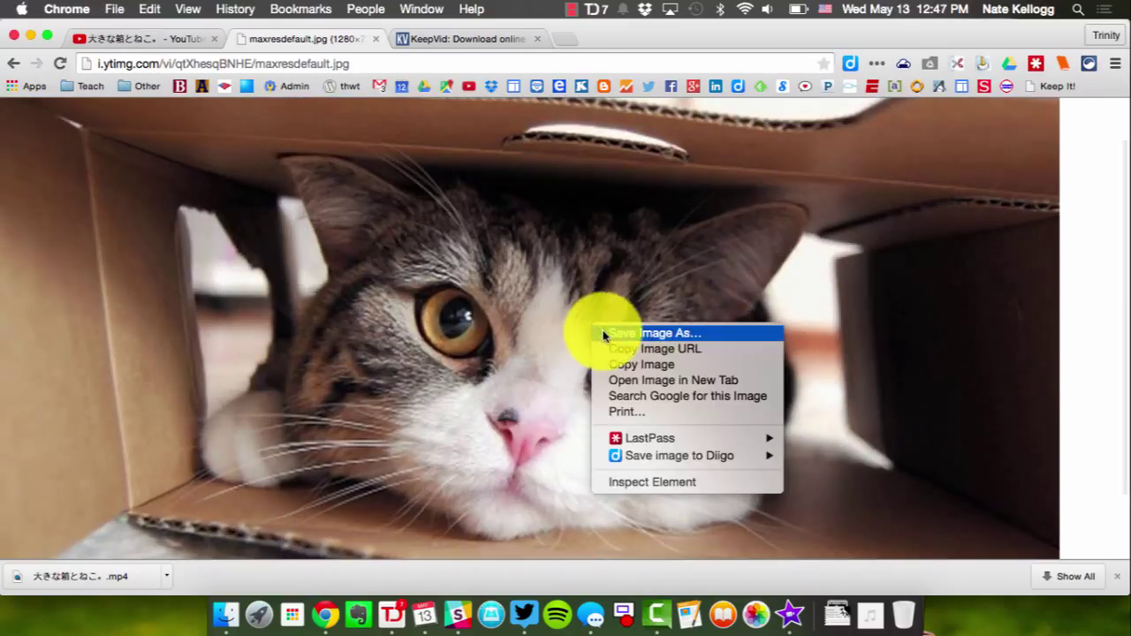
left_click(603, 334)
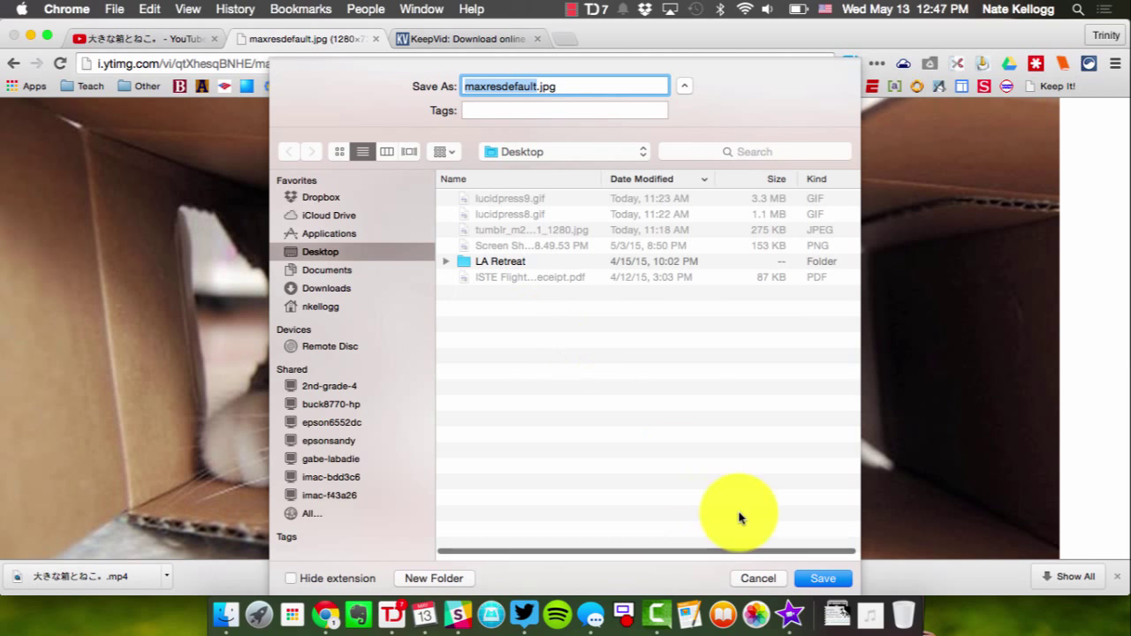
type("cat1")
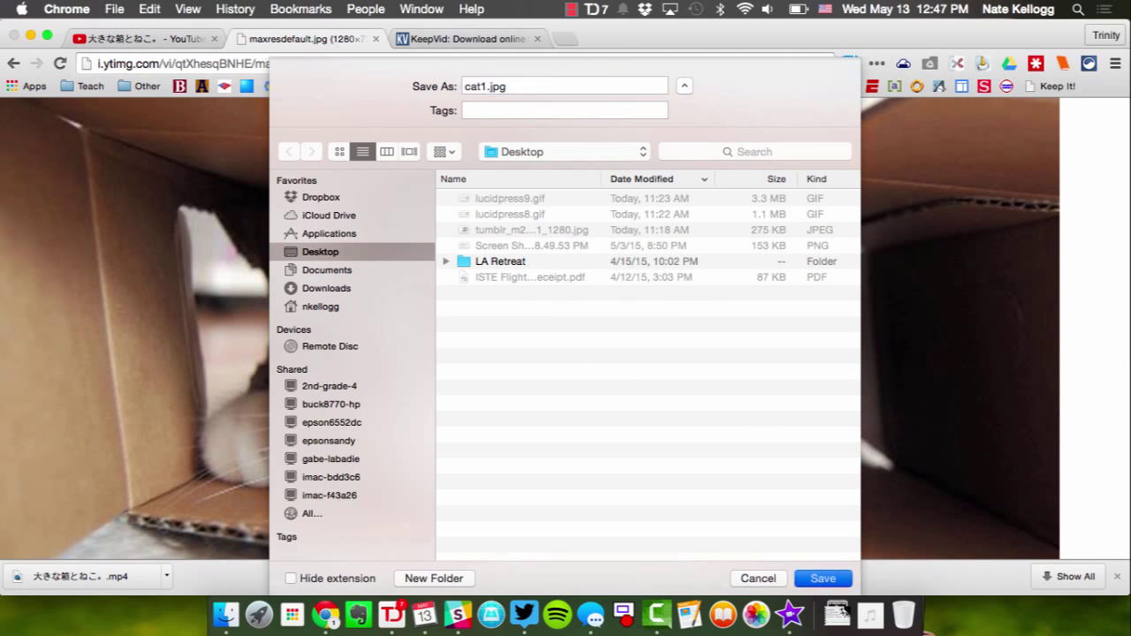
key("Return")
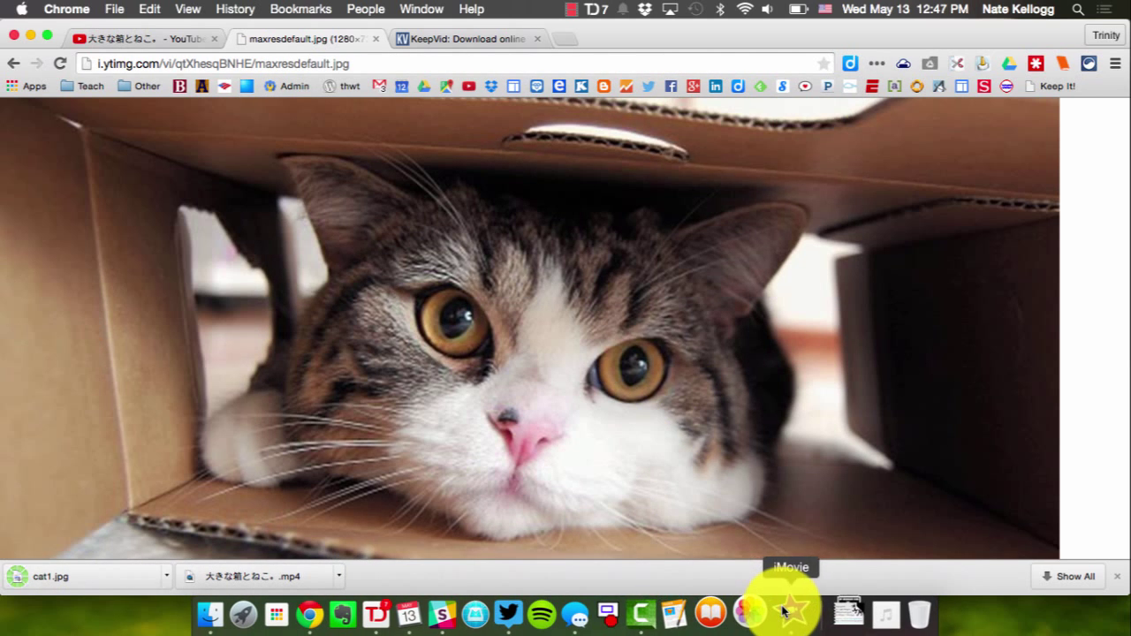
- Switch to iMovie and import cat1.jpg from the Desktop into the A Century of event
left_click(782, 609)
left_click(530, 425)
left_click(293, 110)
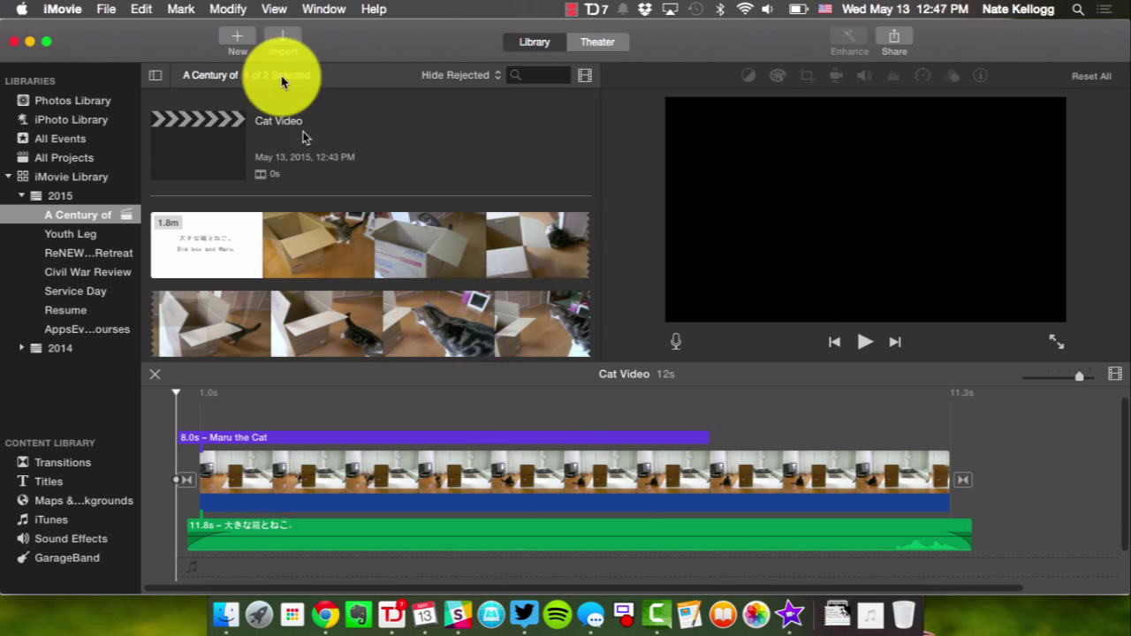
left_click(276, 42)
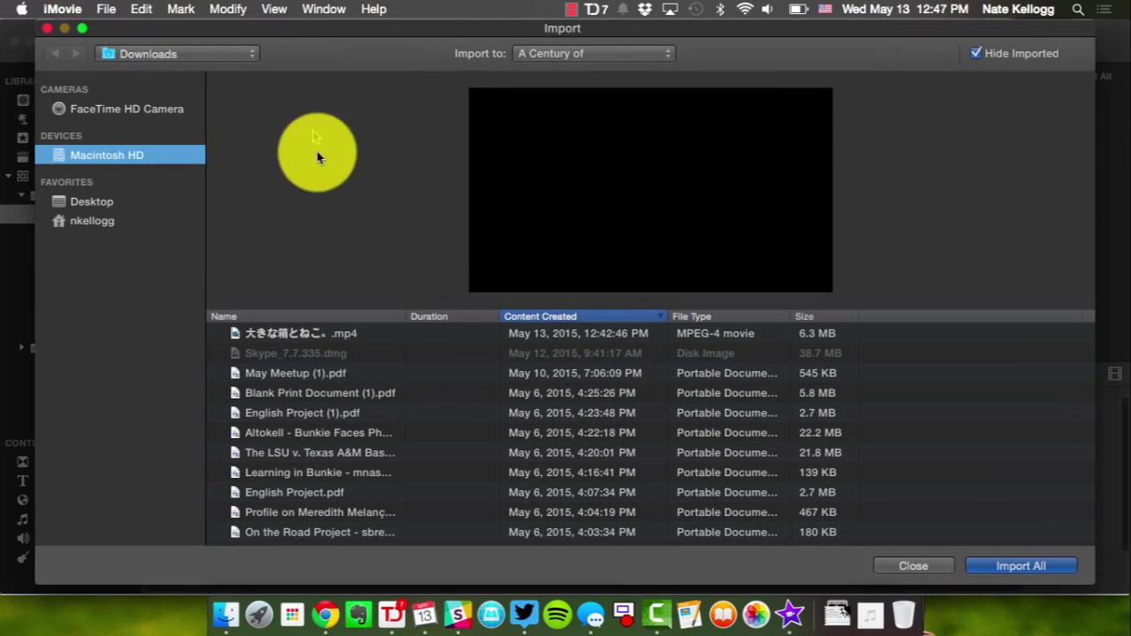
left_click(107, 202)
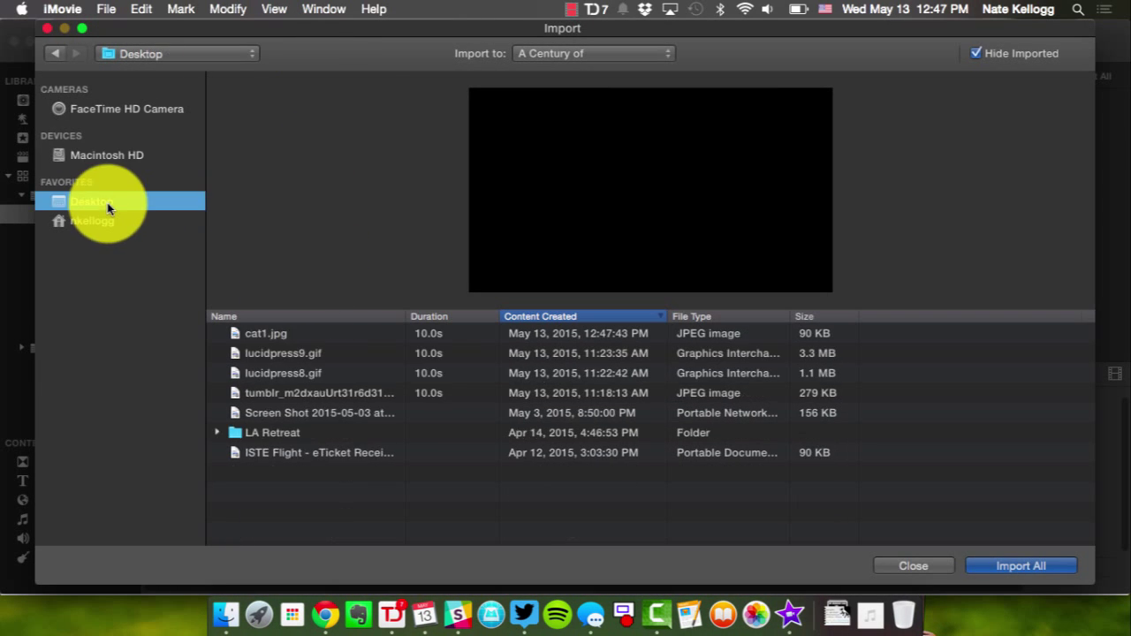
left_click(324, 338)
key("Return")
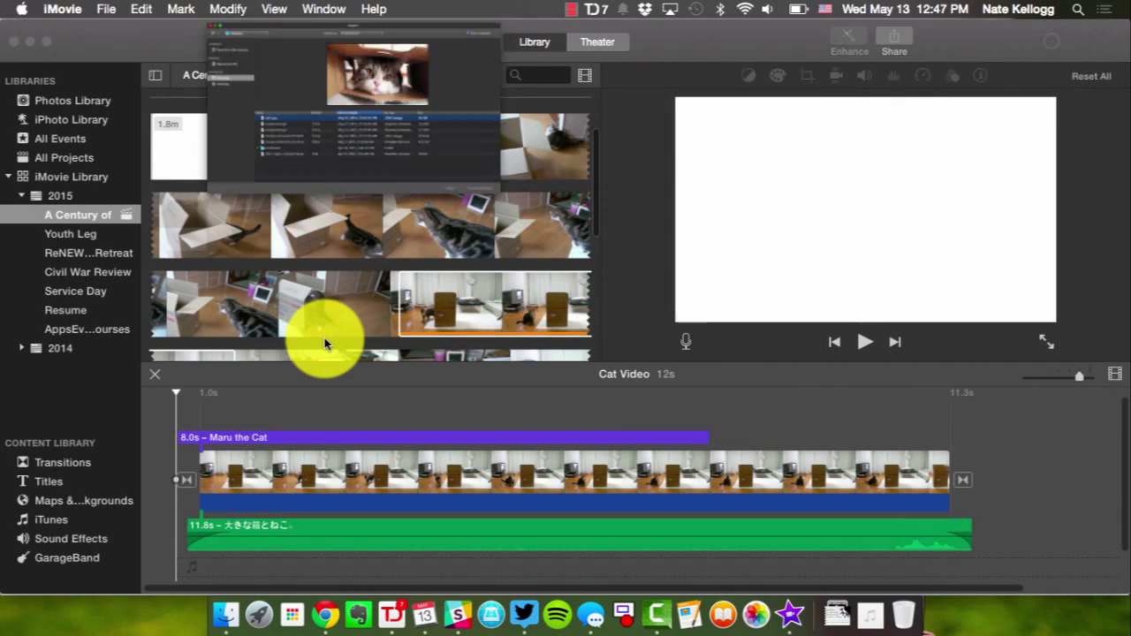
- Add the imported cat picture to the Cat Video timeline and place it before the cat clip
scroll(376, 255, "up", 3)
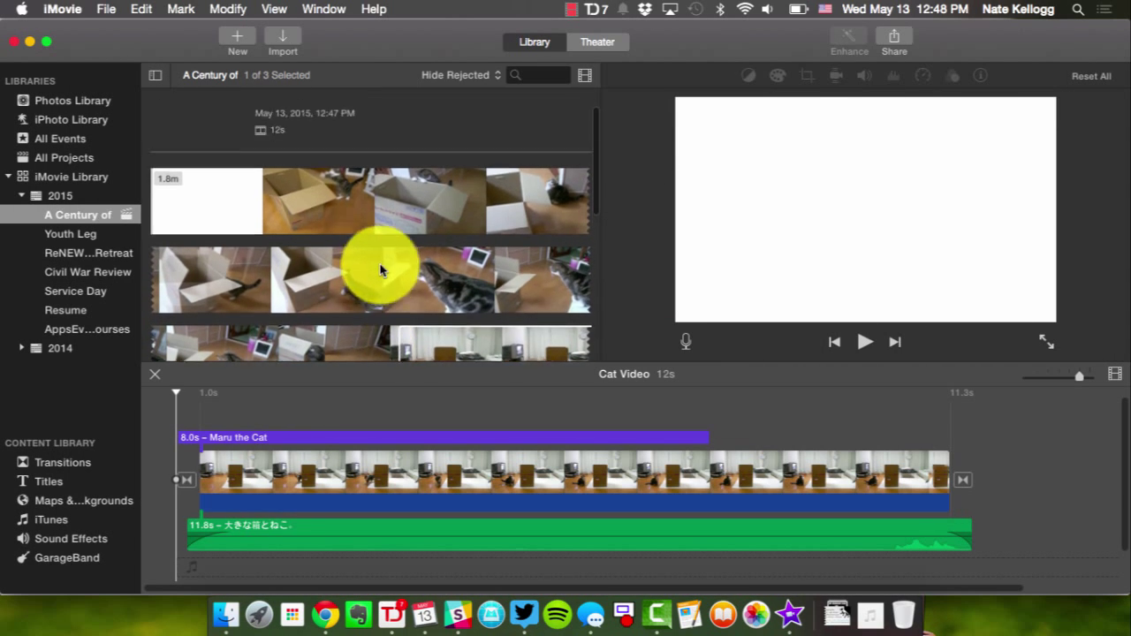
scroll(227, 265, "down", 8)
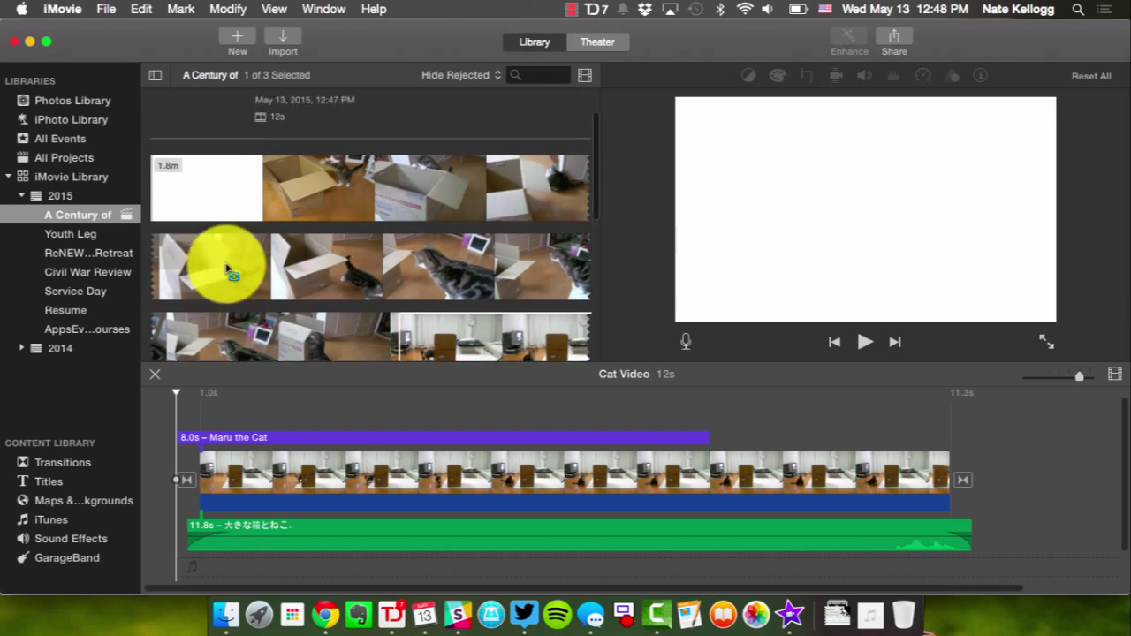
left_click(168, 296)
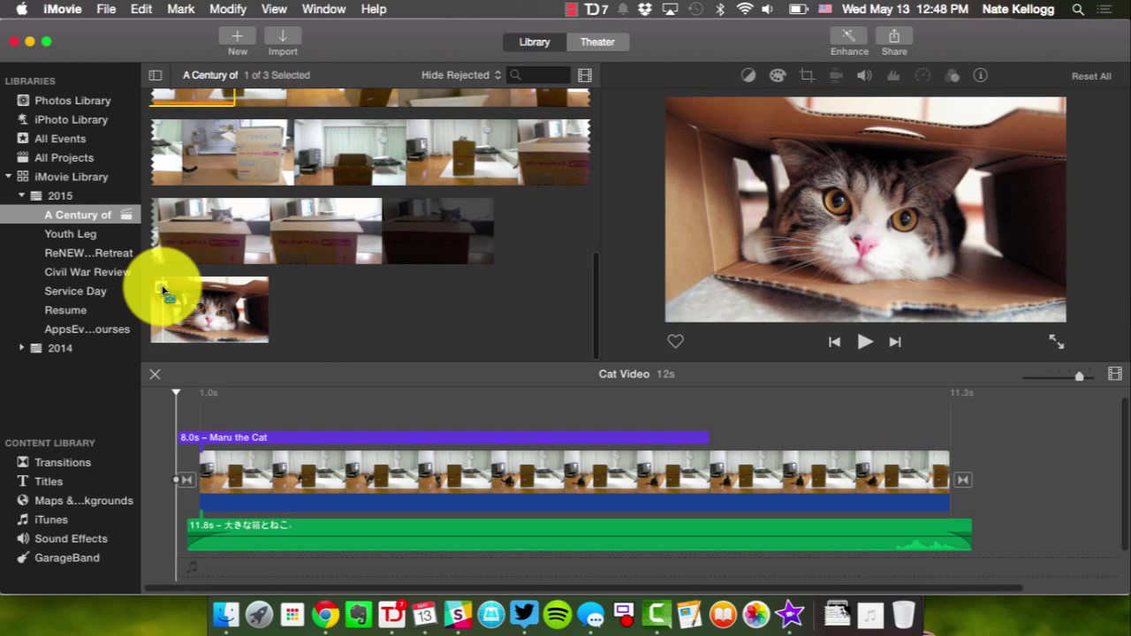
mouse_move(204, 306)
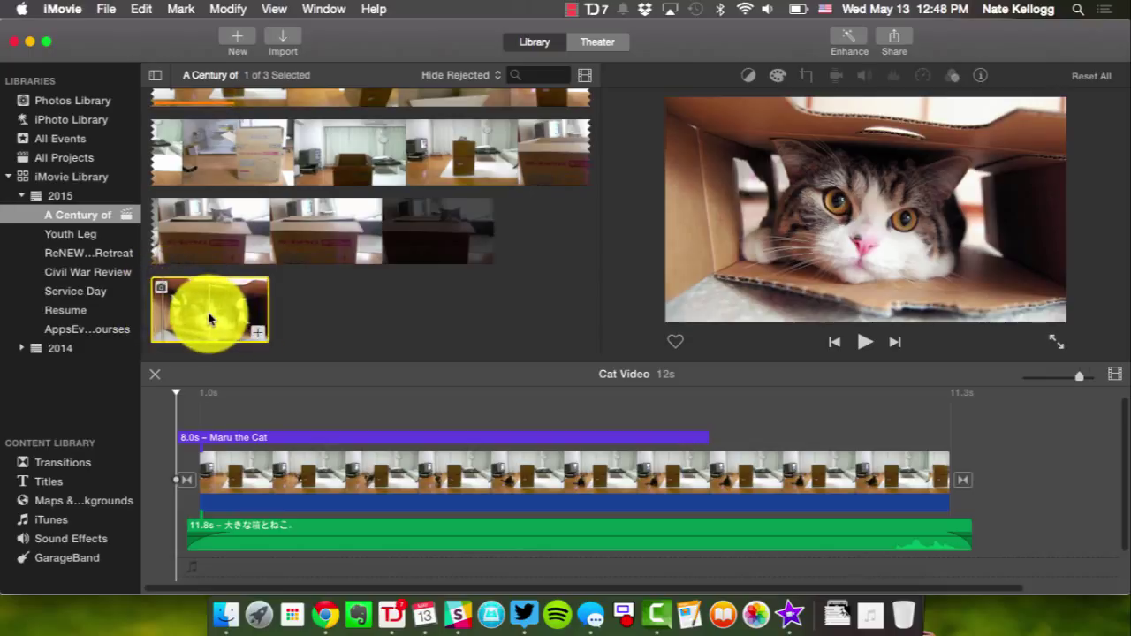
left_click_drag(209, 319, 979, 480)
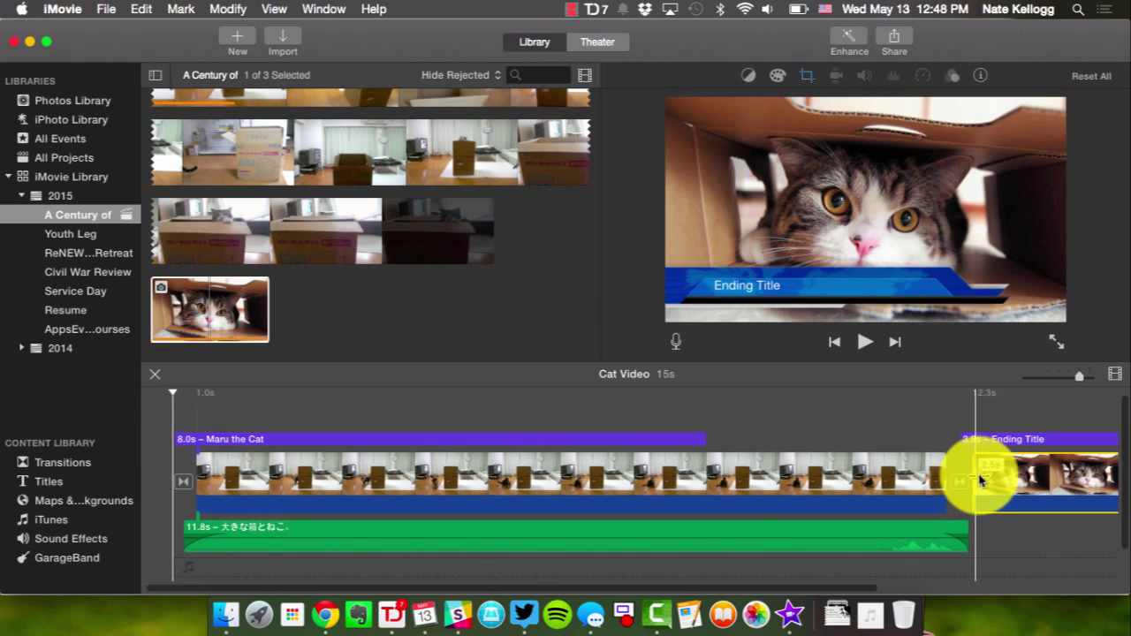
left_click_drag(979, 480, 196, 482)
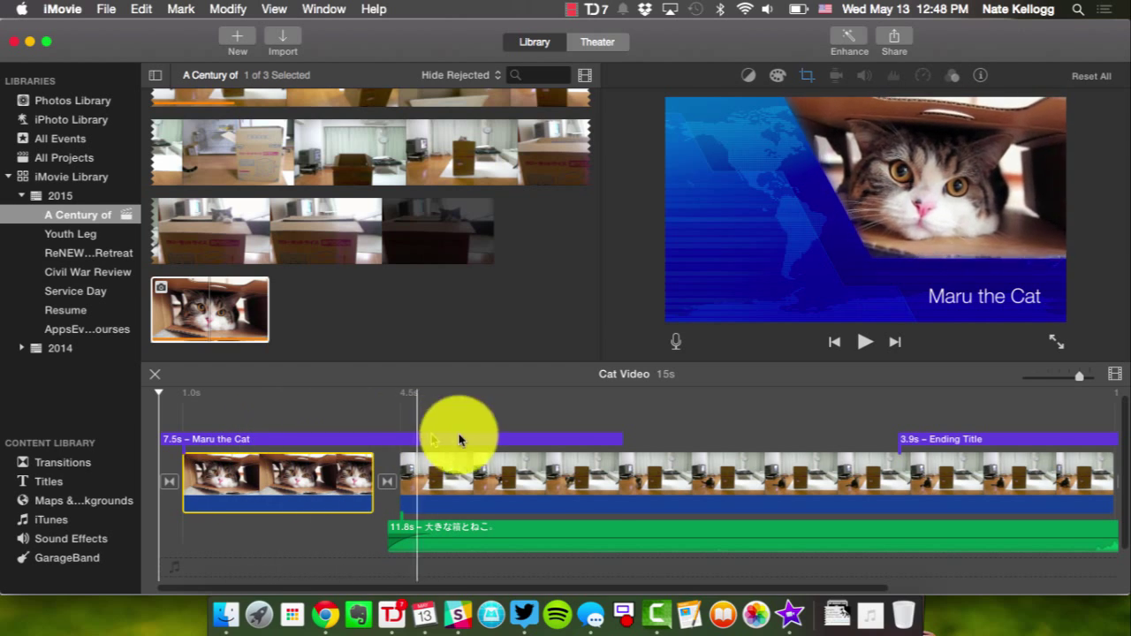
- Extend the "Maru the Cat" title to 8.0 s and lengthen the cat picture in the timeline to 7.1 s
left_click_drag(619, 440, 654, 438)
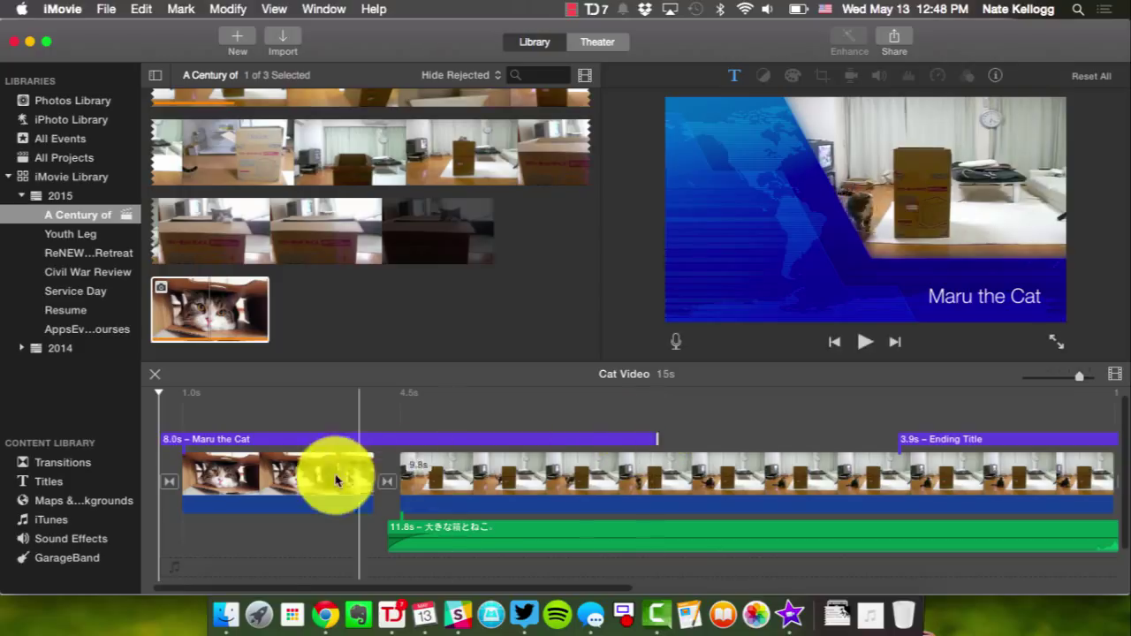
left_click(291, 474)
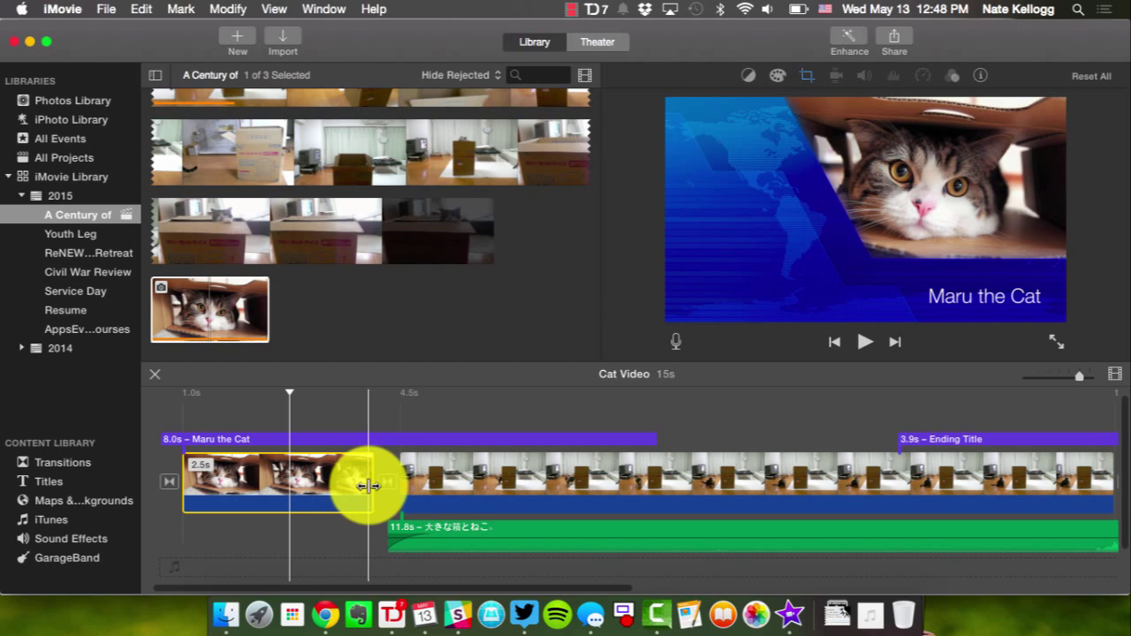
left_click_drag(369, 485, 740, 479)
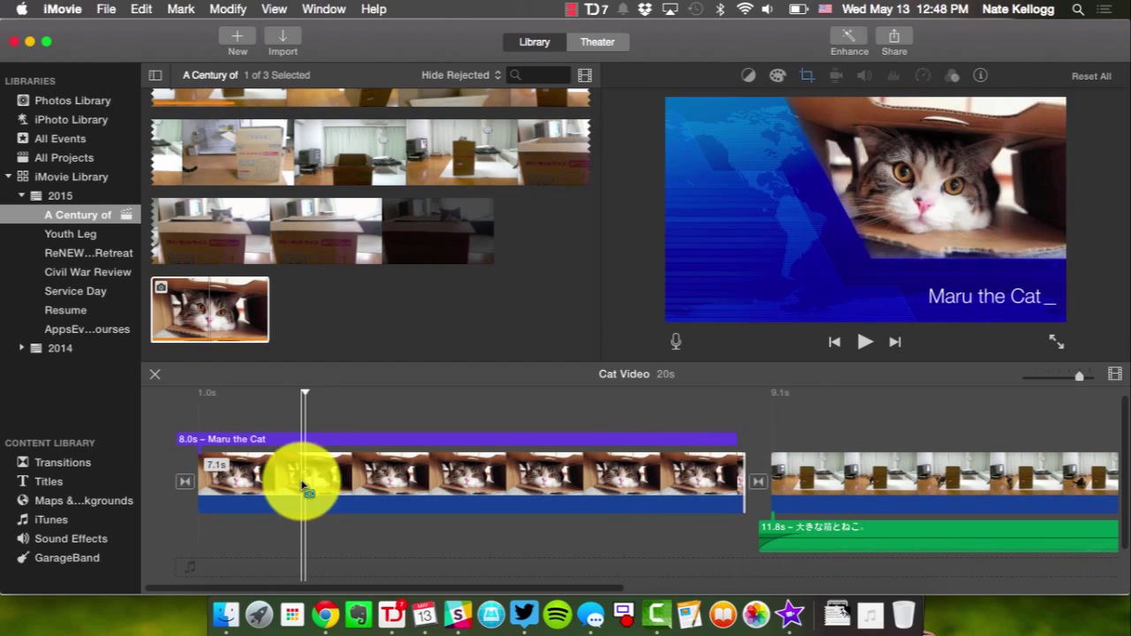
- Play the opening through into the cat clip and trim the cat picture to 7.0 s
key("space")
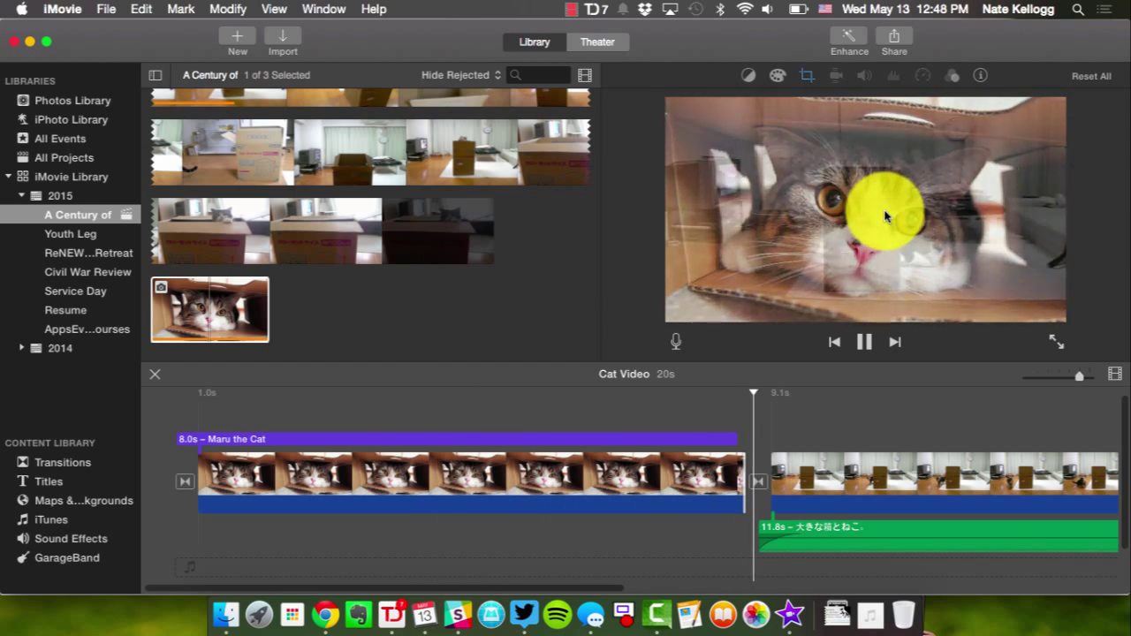
key("space")
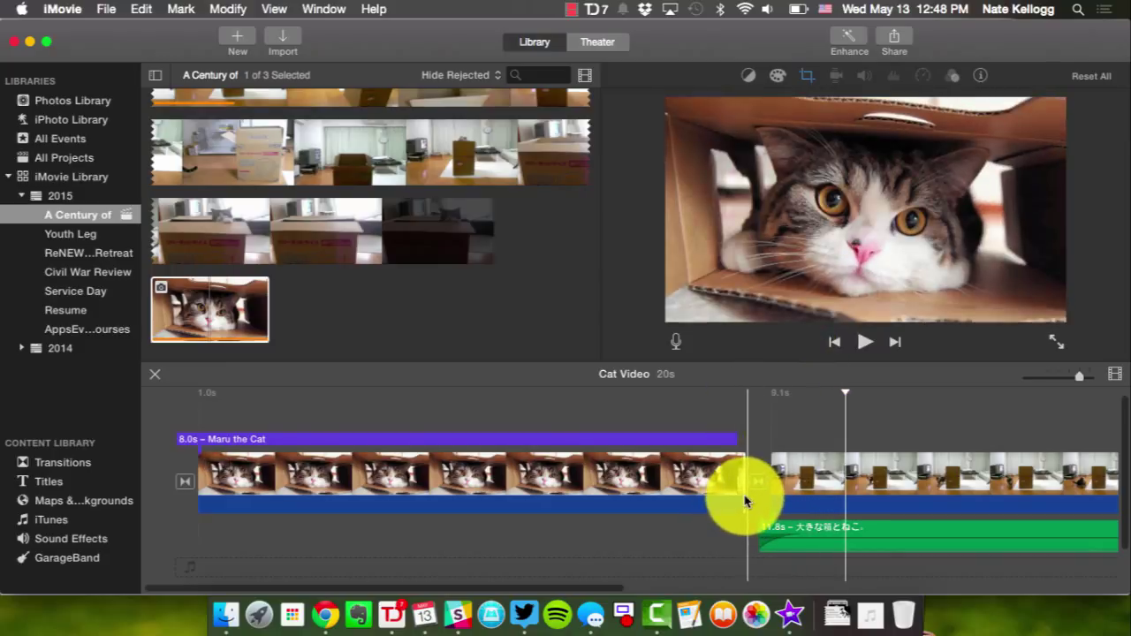
left_click_drag(737, 497, 727, 497)
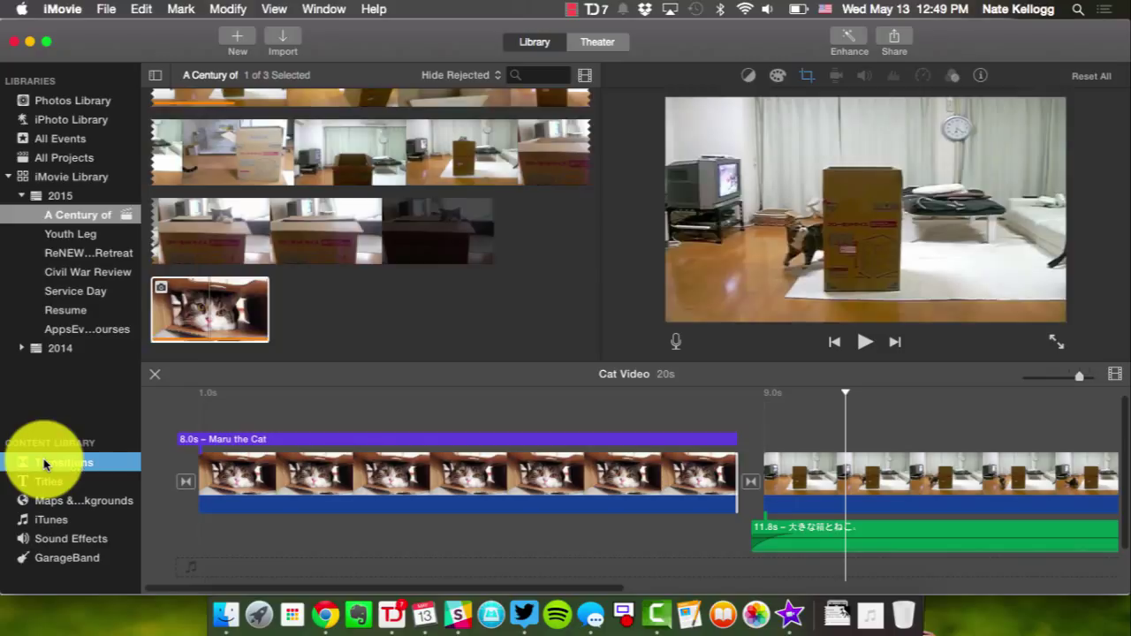
- Apply the News theme transition between the cat picture and the cat clip
left_click(44, 463)
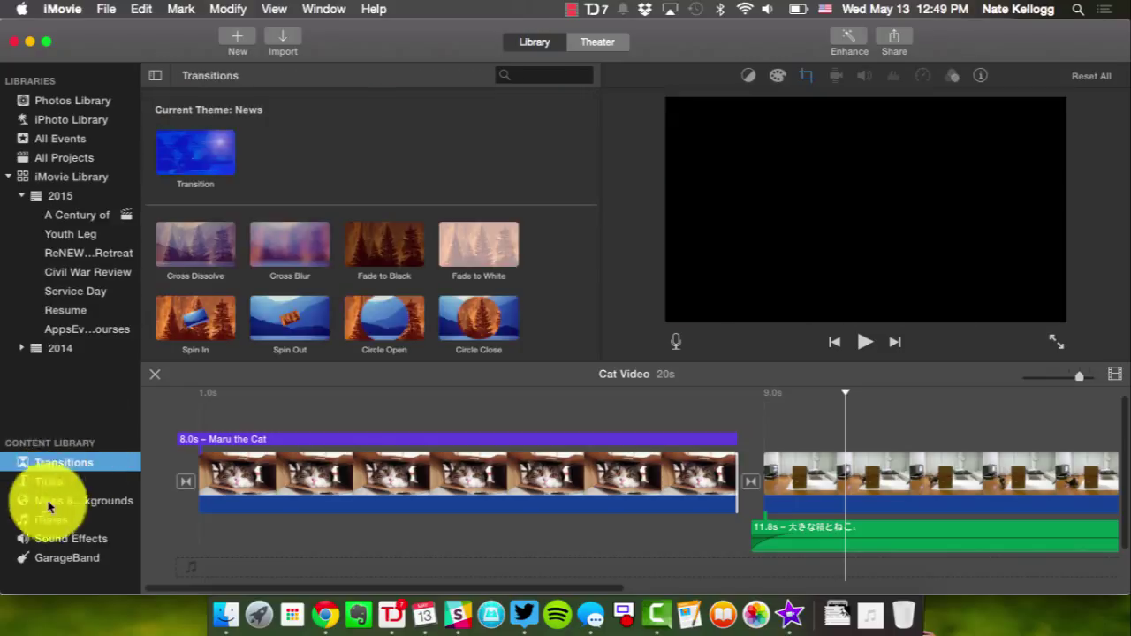
scroll(338, 278, "down", 3)
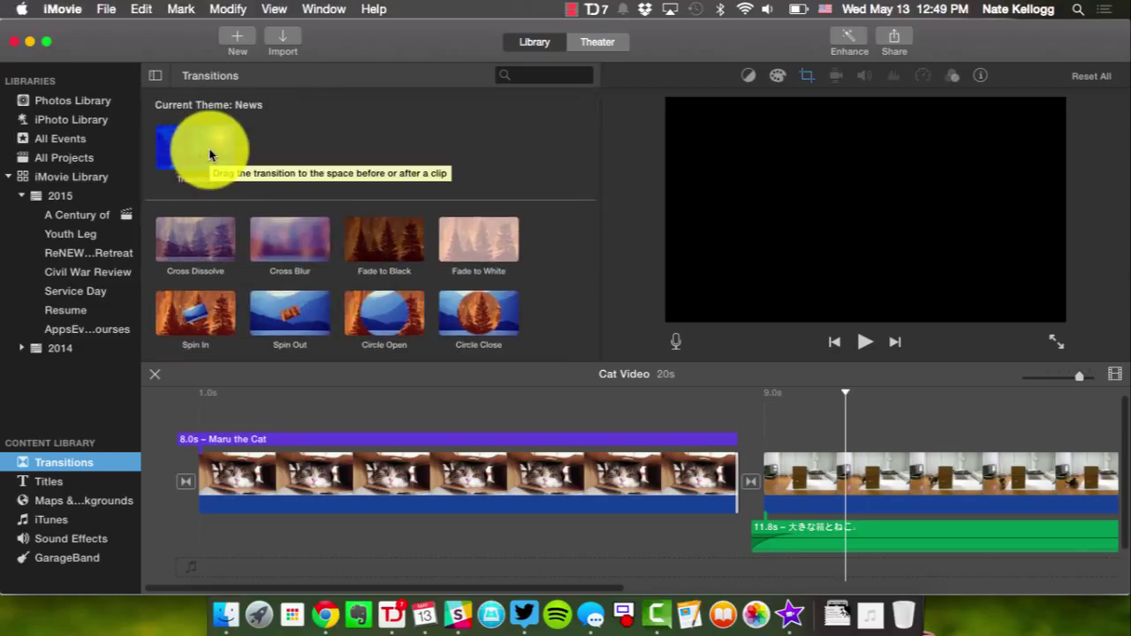
left_click_drag(209, 154, 749, 487)
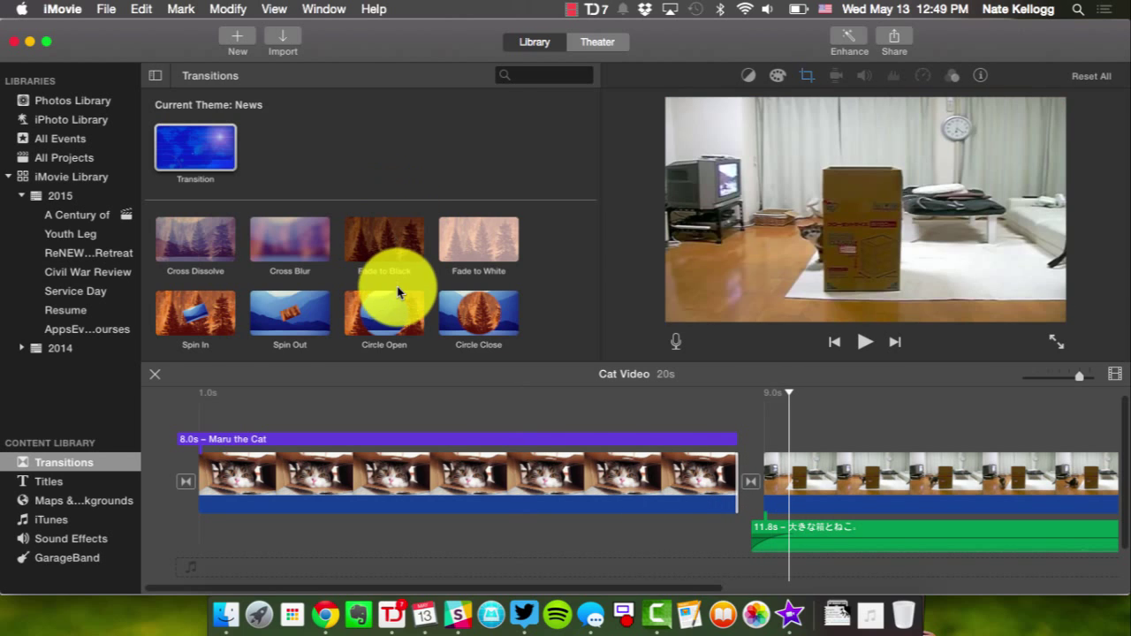
- Browse the other available transitions and try placing Wipe Right by the cat picture in the timeline
scroll(389, 285, "down", 3)
scroll(397, 291, "down", 5)
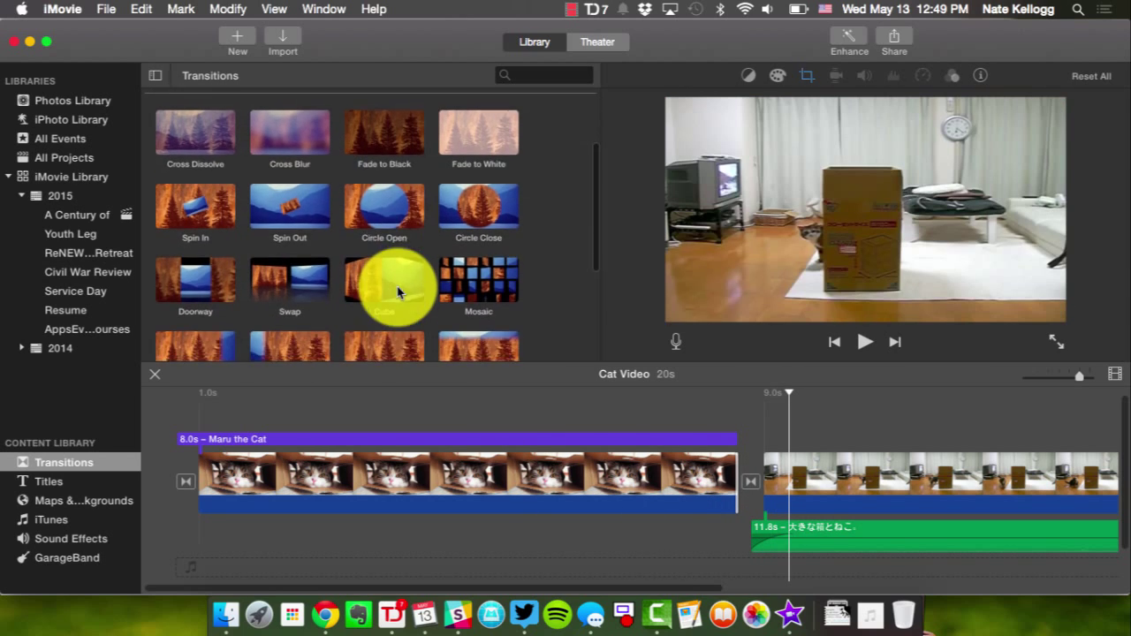
scroll(398, 291, "down", 5)
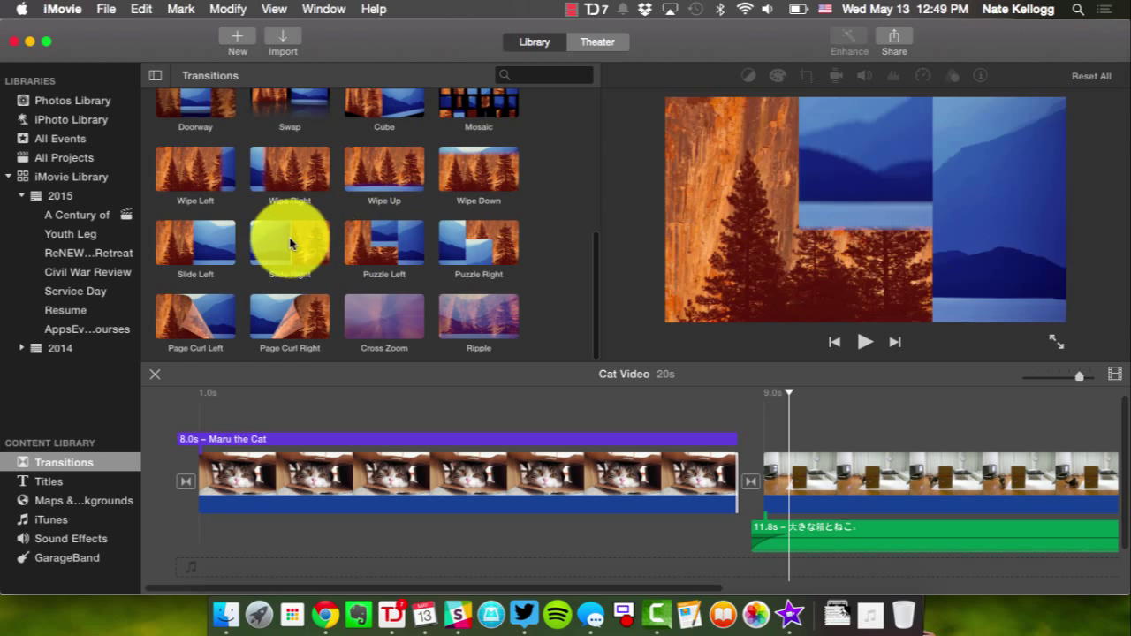
scroll(290, 226, "up", 2)
mouse_move(289, 226)
left_mouse_down()
mouse_move(752, 454)
mouse_move(752, 495)
mouse_move(748, 474)
mouse_move(673, 483)
left_mouse_up()
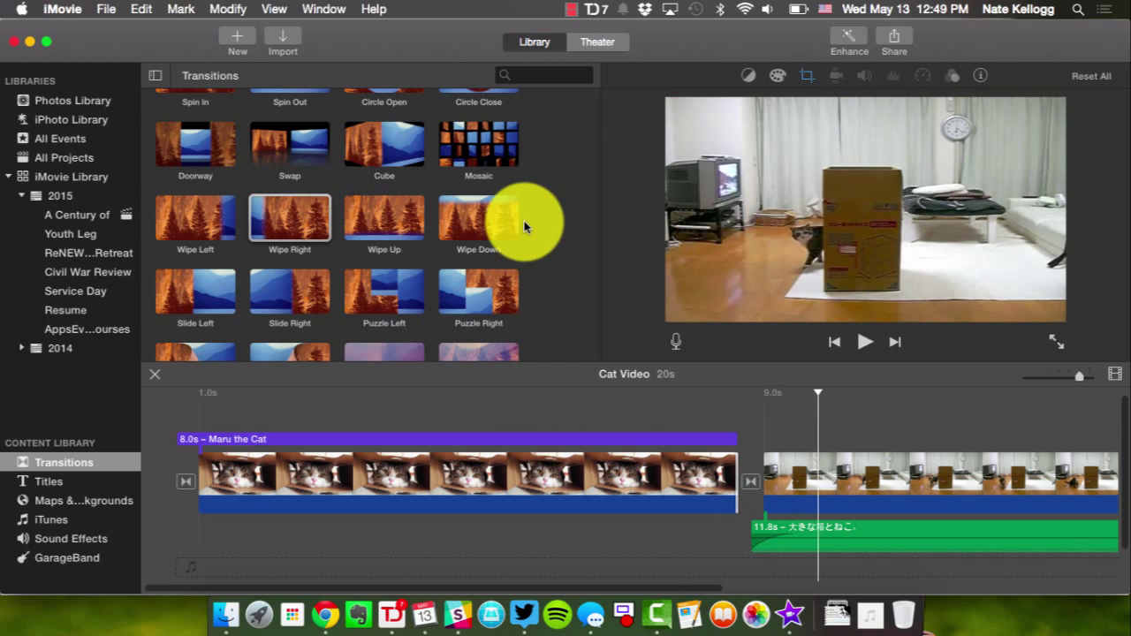
scroll(480, 229, "up", 5)
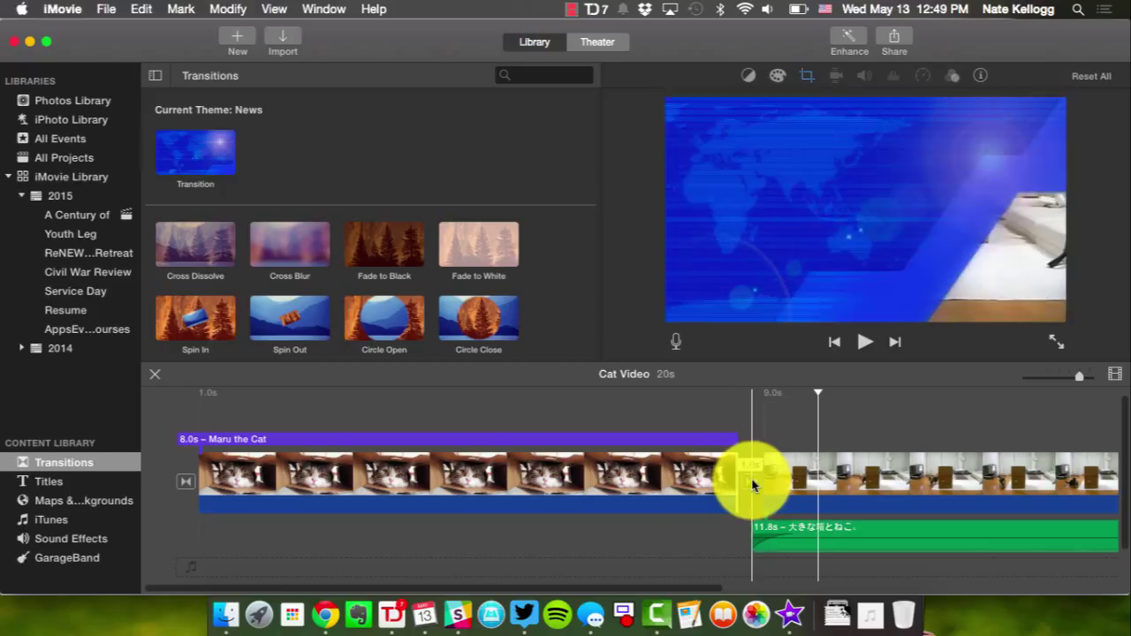
left_click_drag(751, 484, 750, 482)
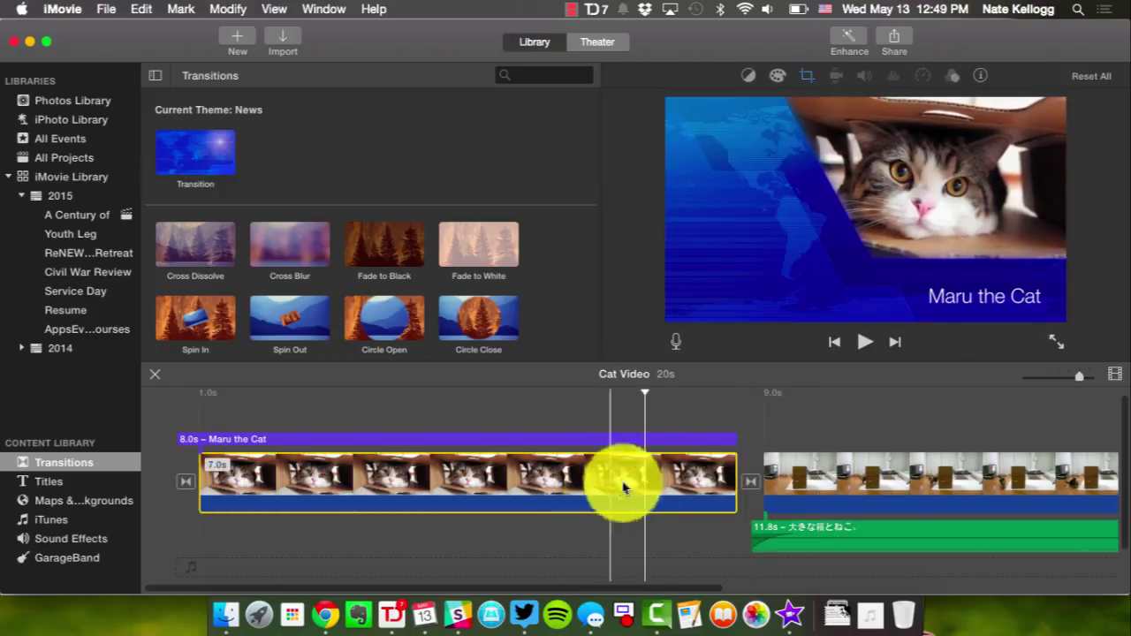
- Shrink the Ken Burns End frame on the cat picture and centre it around the cat's face
scroll(669, 495, "right", 1)
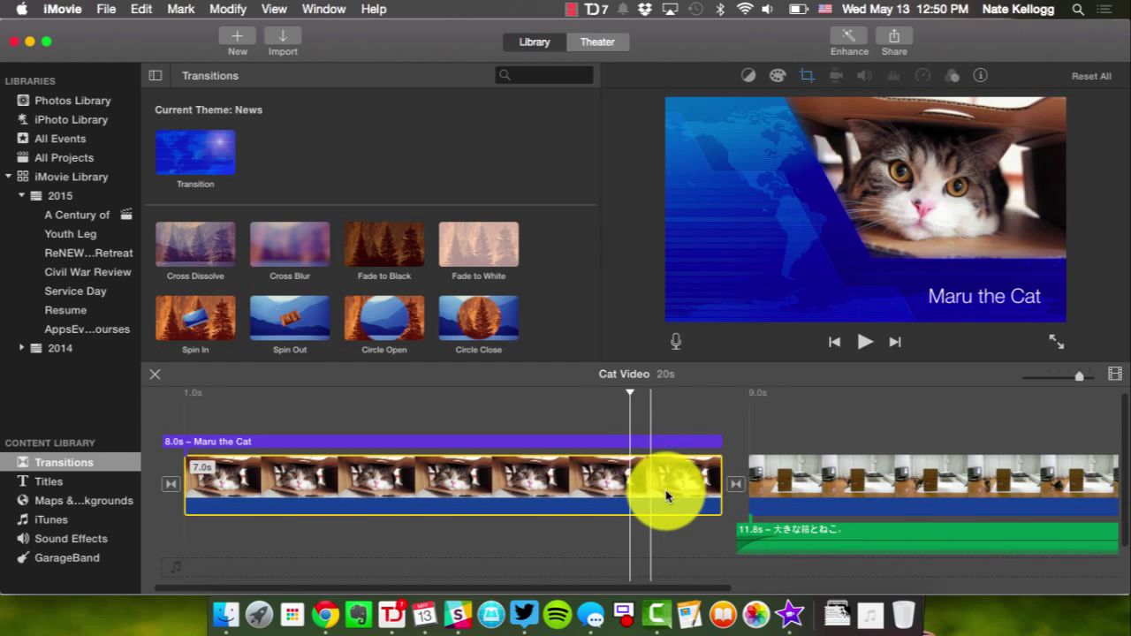
scroll(669, 495, "right", 5)
left_click(808, 77)
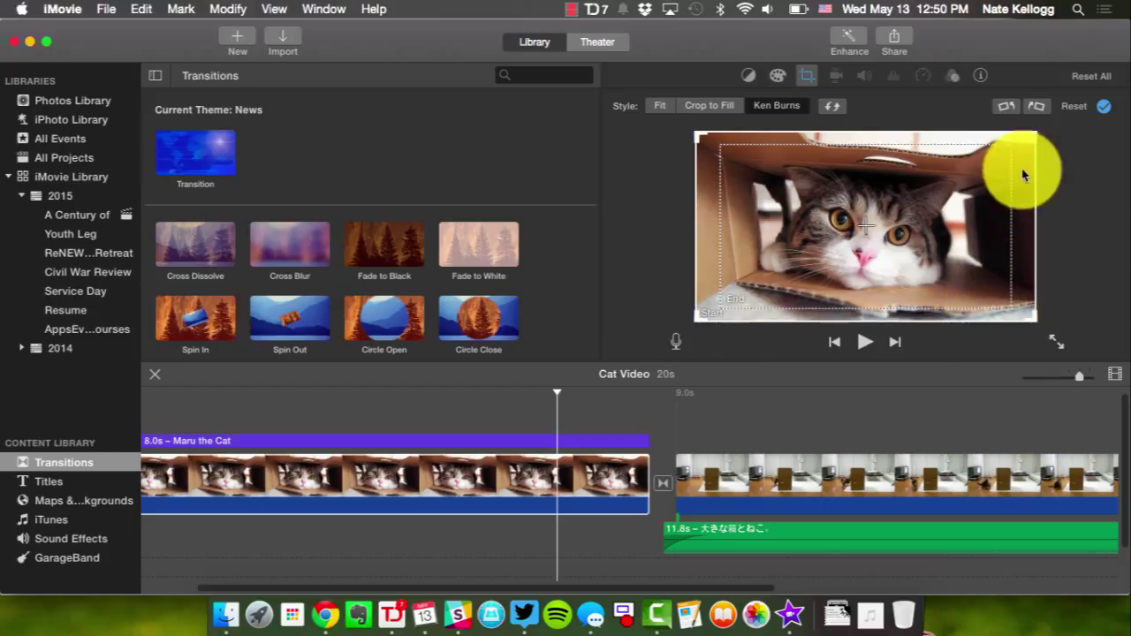
left_click(737, 276)
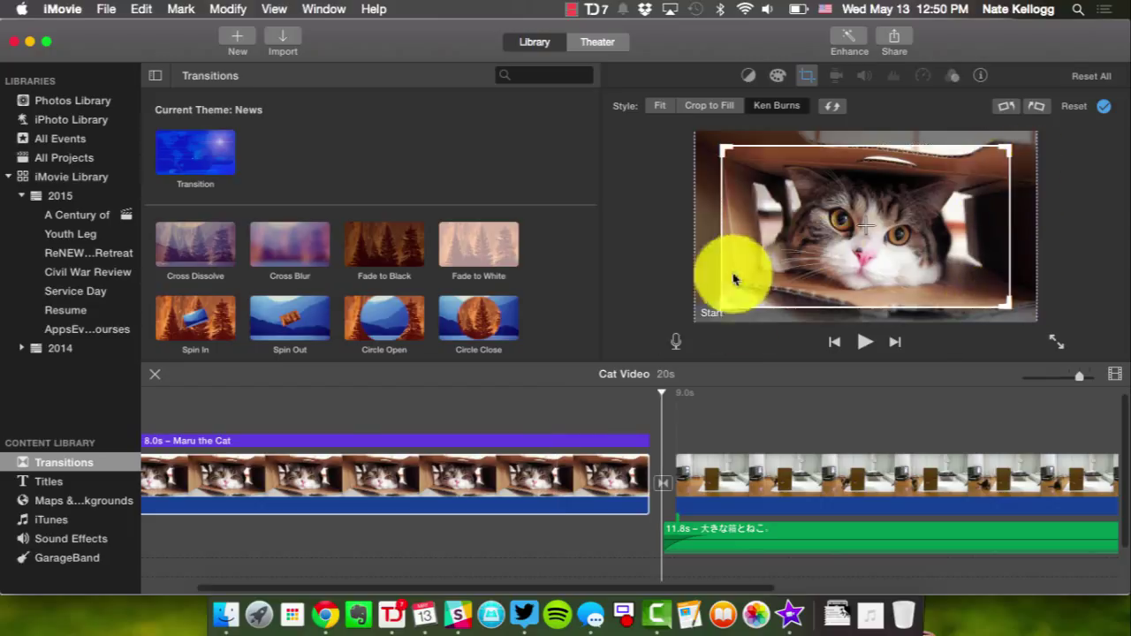
left_click(713, 281)
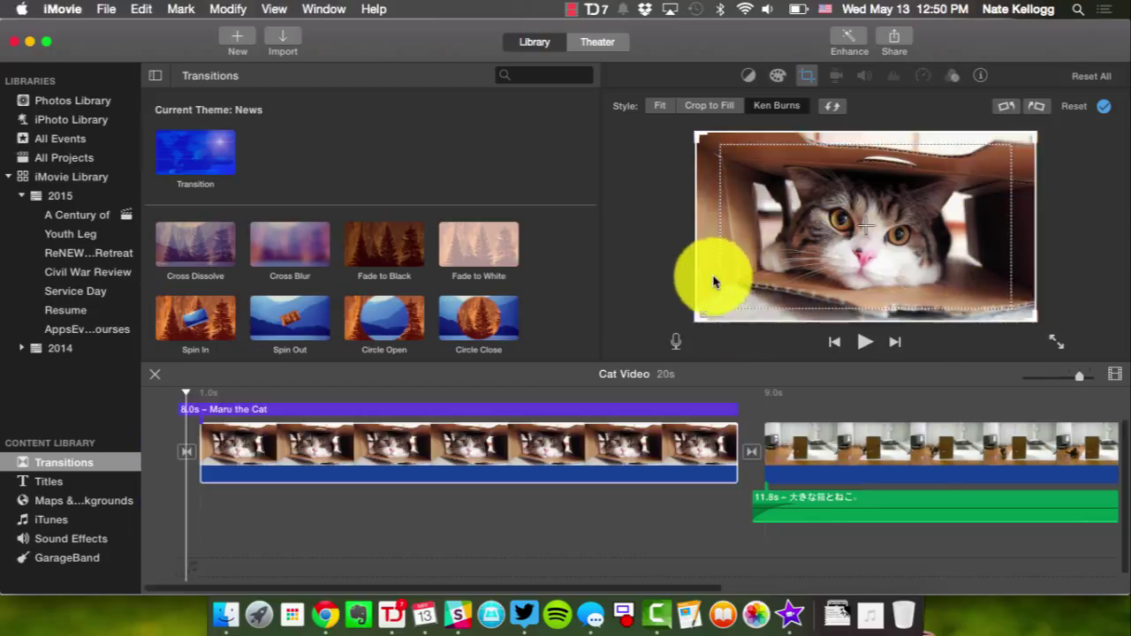
left_click(922, 253)
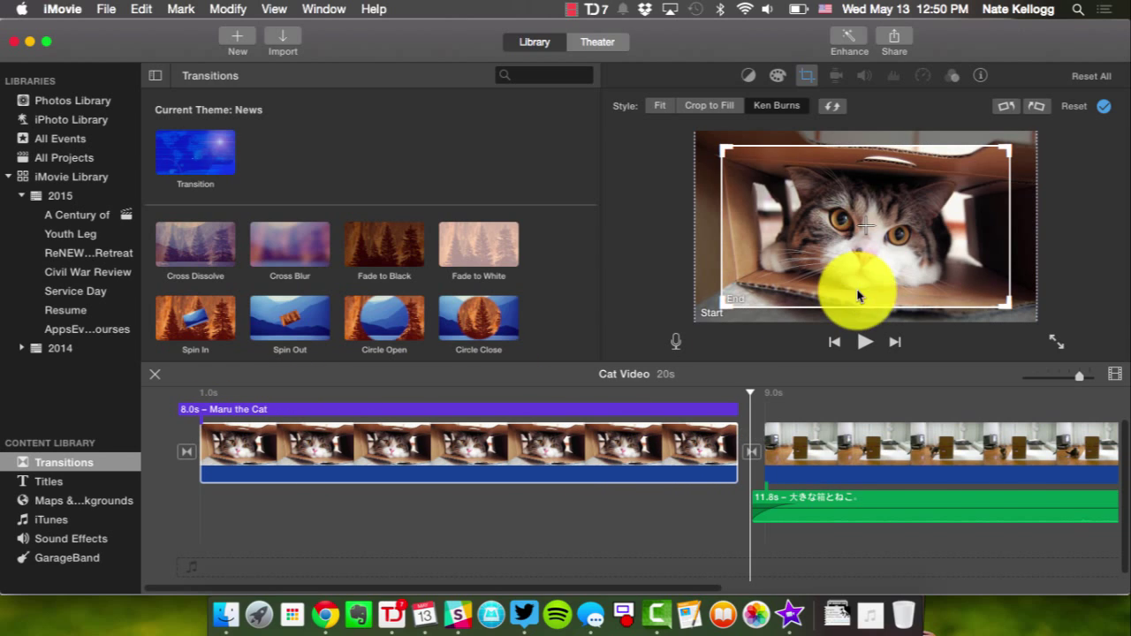
left_click_drag(726, 306, 778, 288)
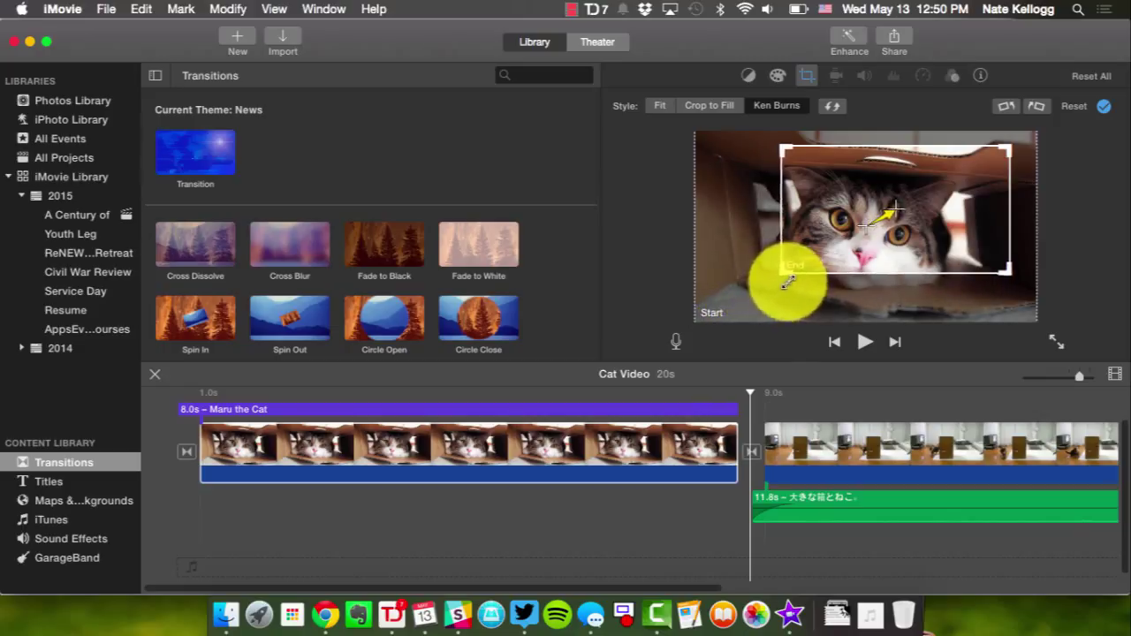
left_click_drag(984, 239, 952, 261)
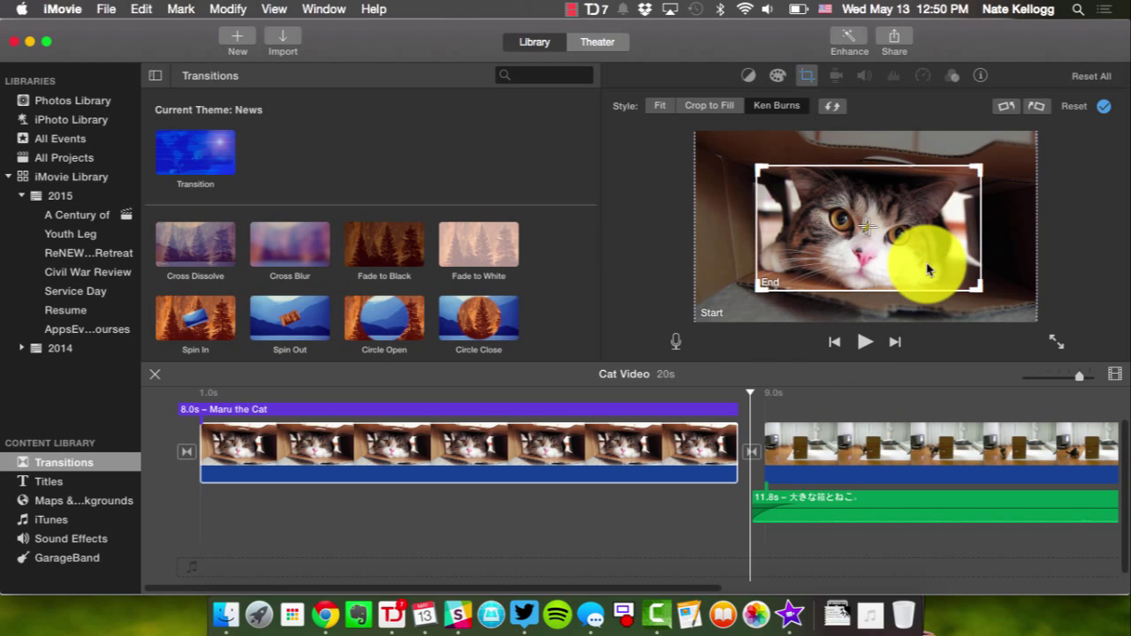
- Play the opening from its start to preview the cat picture's Ken Burns zoom
left_click(1060, 239)
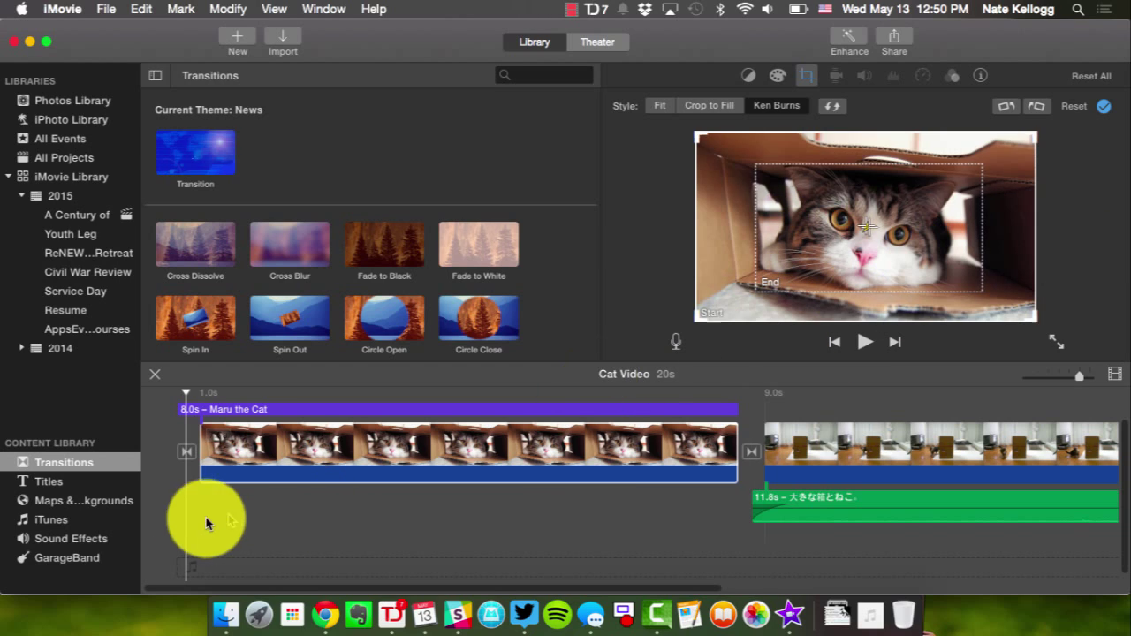
left_click(175, 511)
key("space")
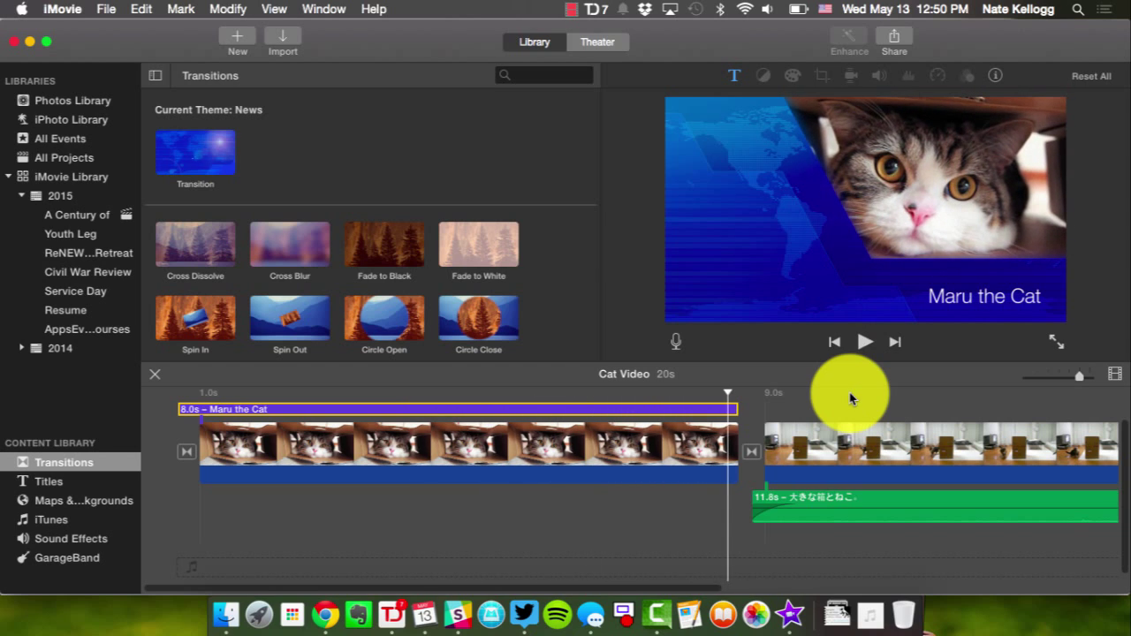
- Move the cat picture's Ken Burns End frame to the picture's upper-right corner and back around the cat's face
left_click(625, 457)
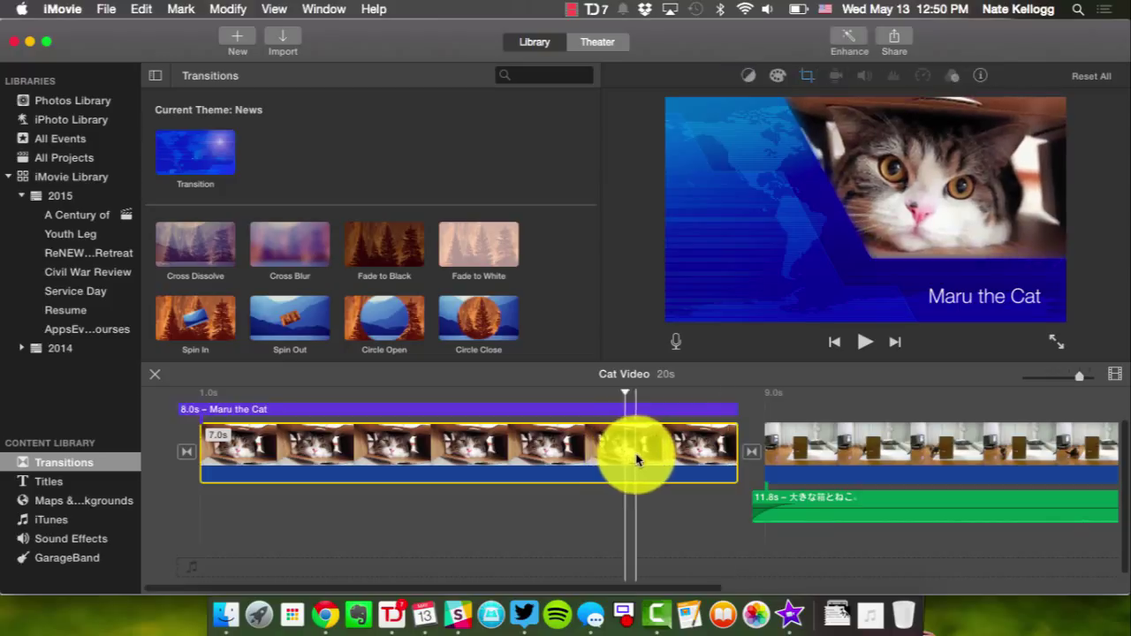
left_click(649, 450)
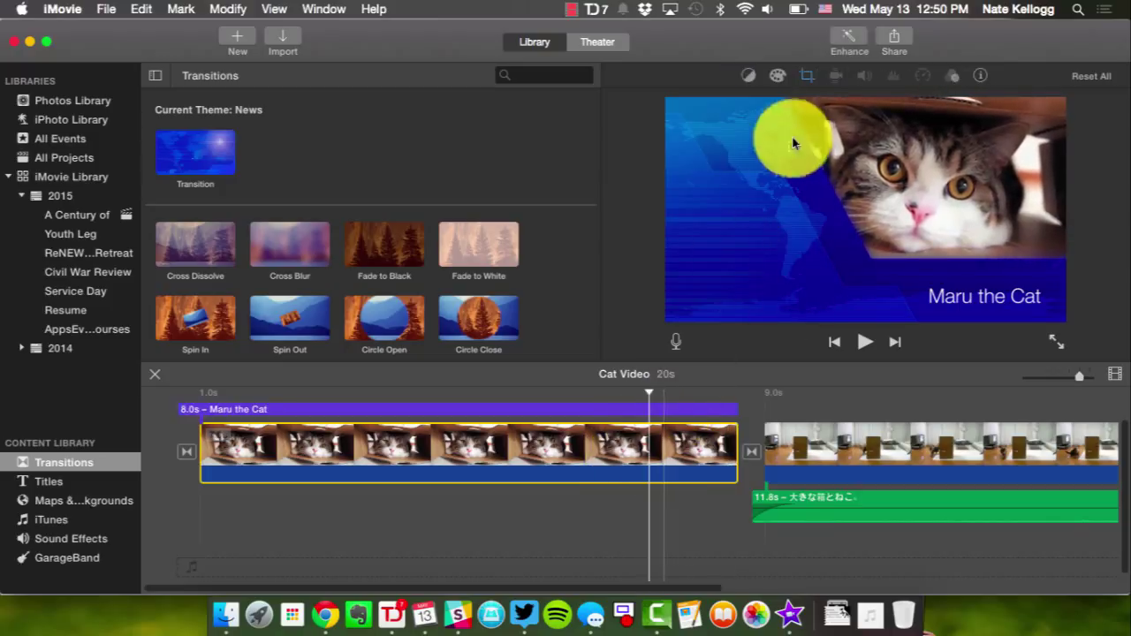
left_click(810, 77)
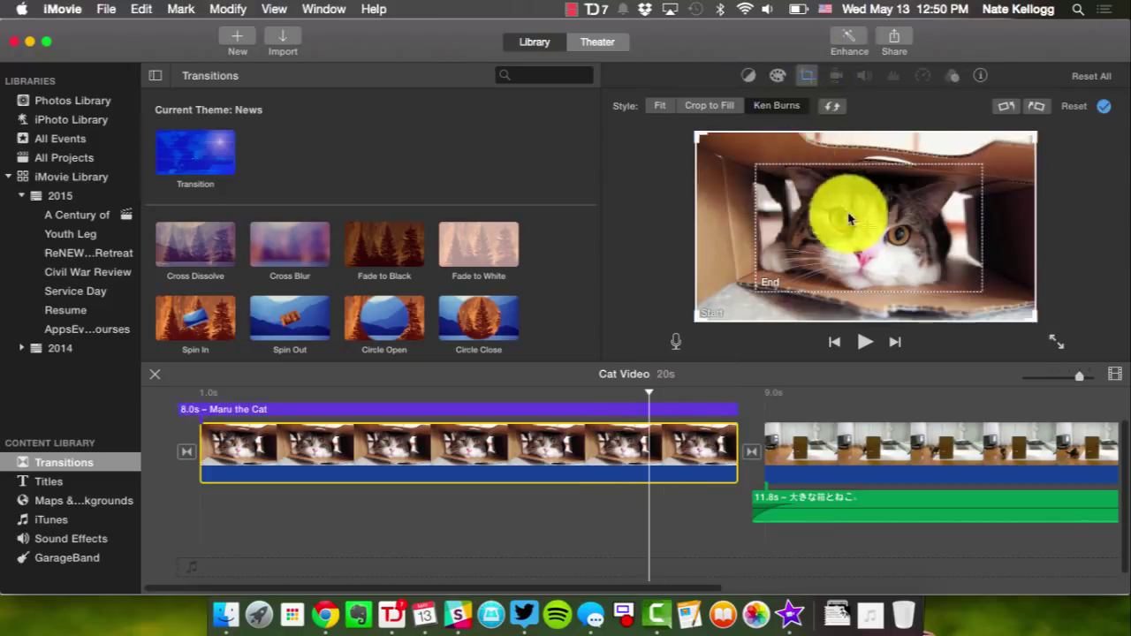
left_click(767, 287)
left_click_drag(764, 292, 887, 236)
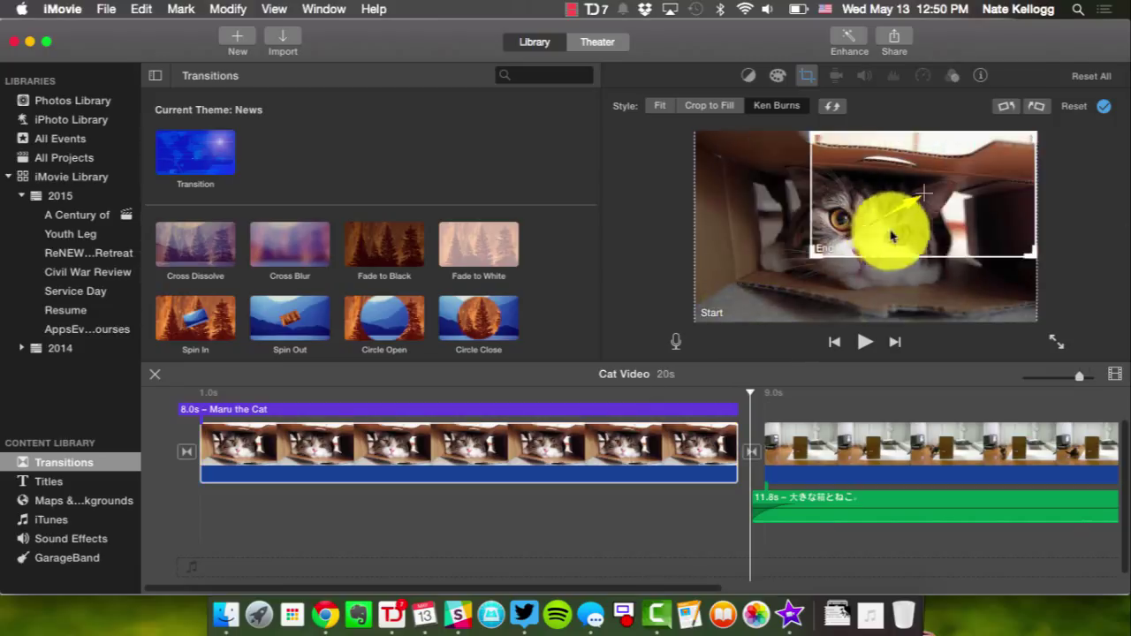
left_click(702, 314)
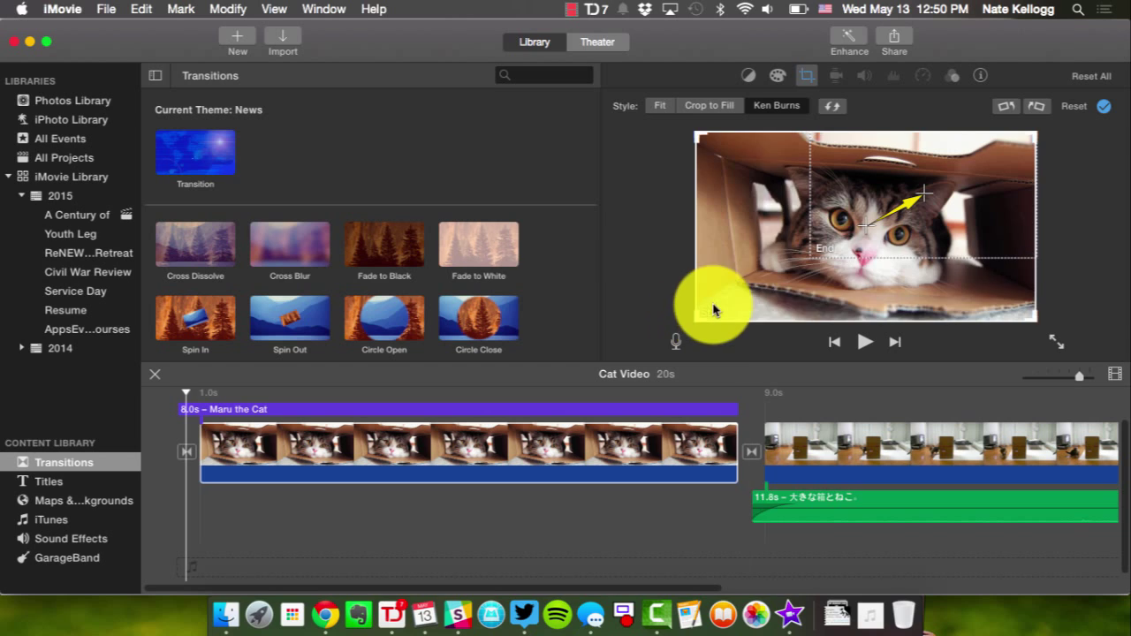
left_click(895, 232)
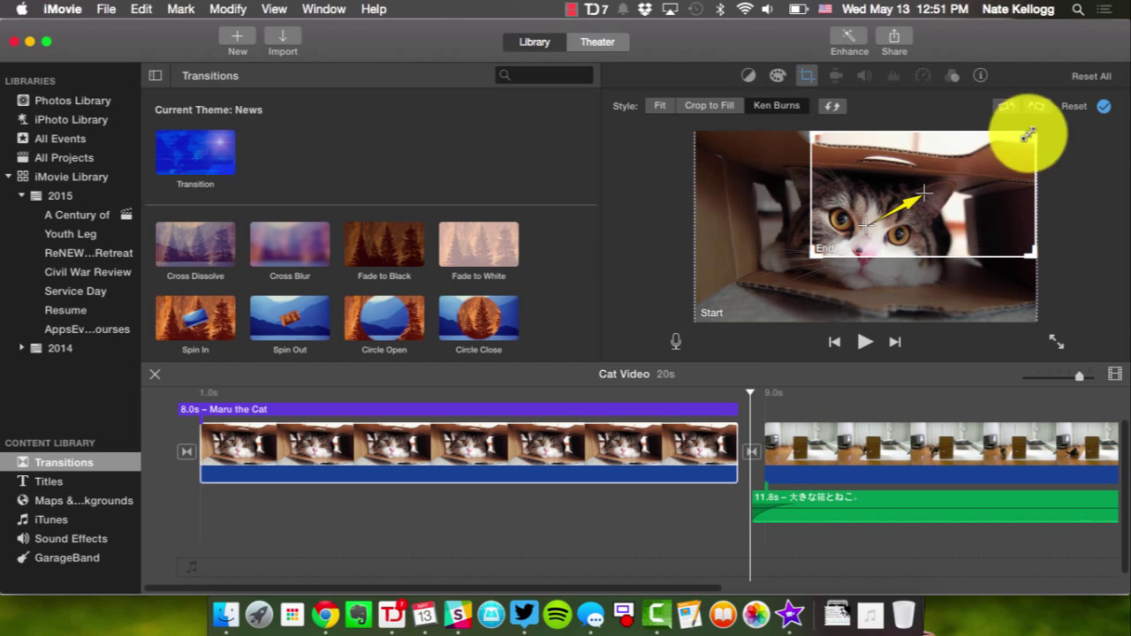
left_click_drag(959, 189, 1097, 212)
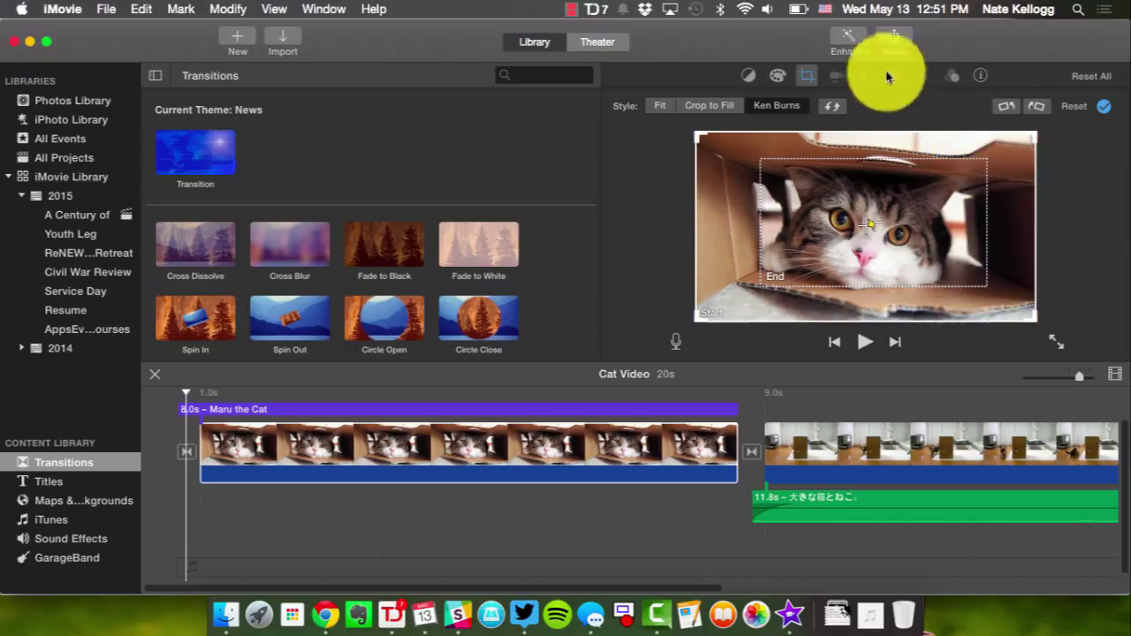
- Try a different duration for the cat picture in its clip information and restore it to 7 s
left_click(981, 81)
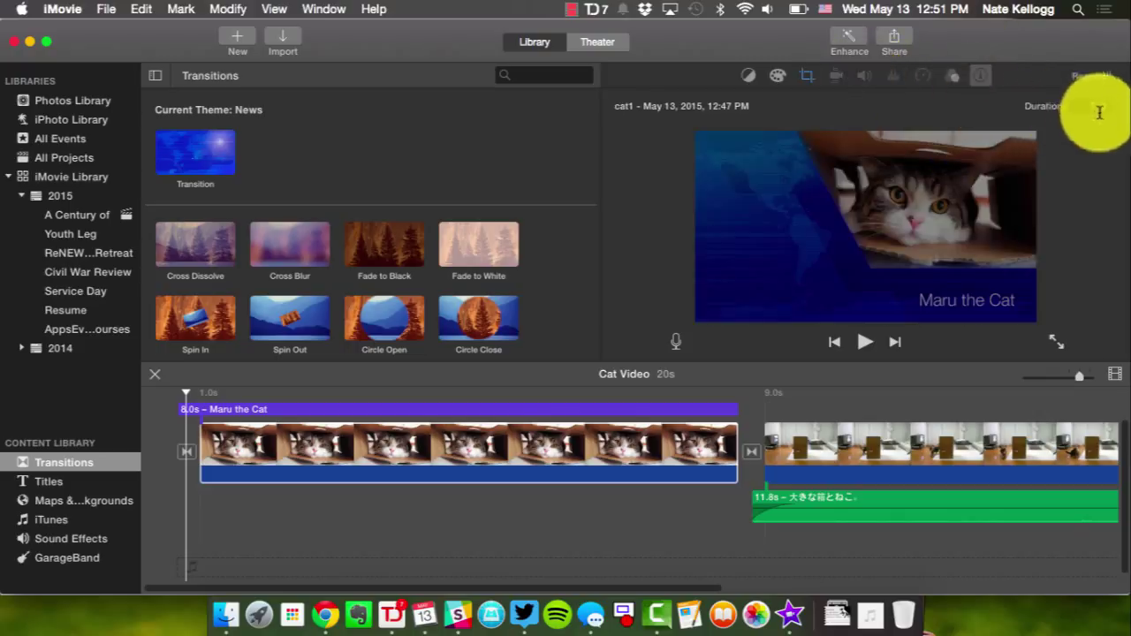
left_click(416, 420)
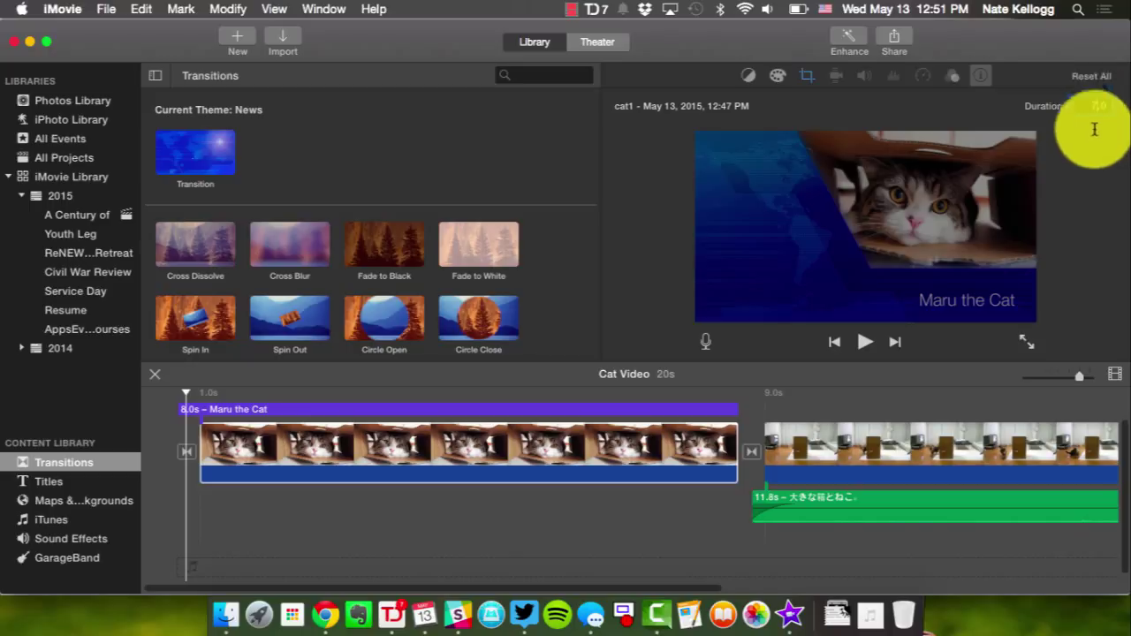
left_click(1094, 106)
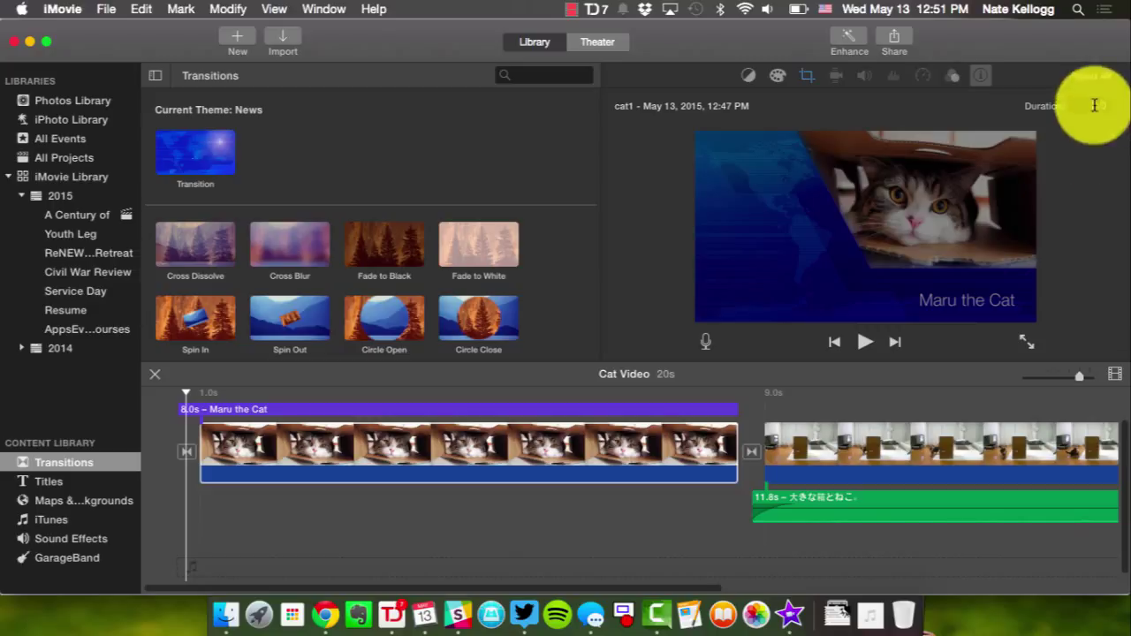
type("7.")
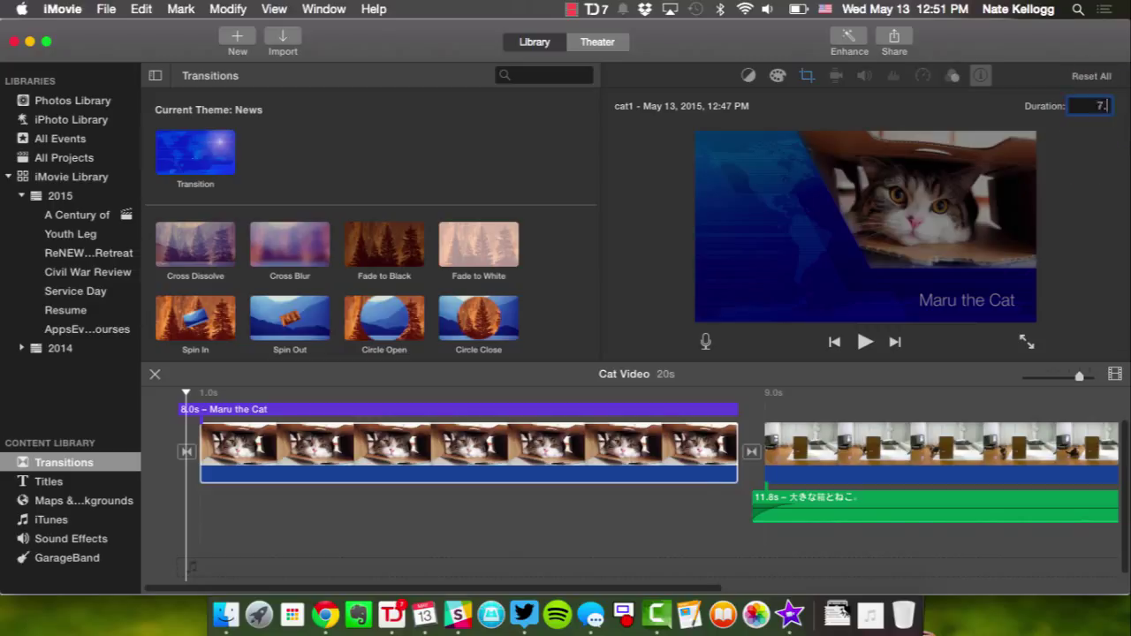
type("5")
key("Return")
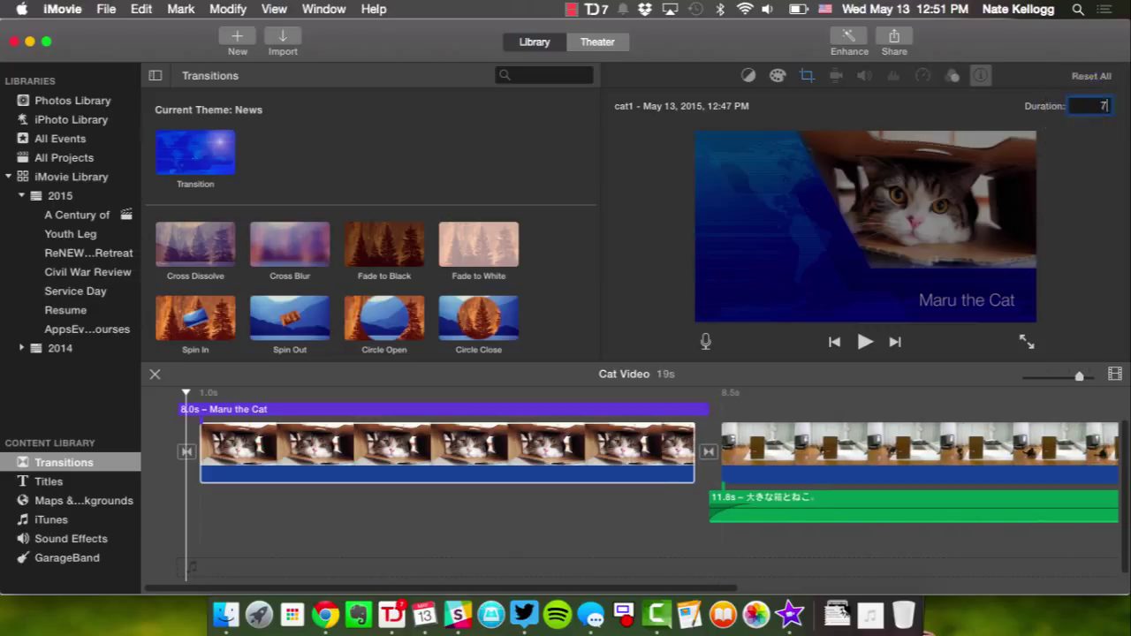
left_click(671, 450)
left_click_drag(699, 449, 738, 447)
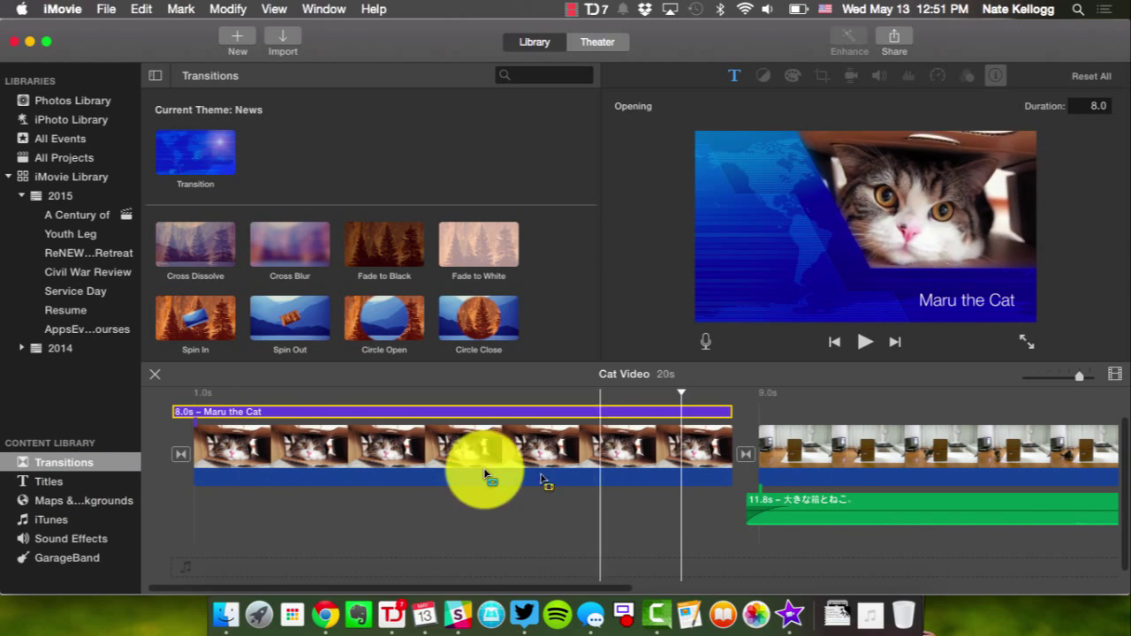
- Examine the cat clip with its ending title and browse the News theme titles and the other title styles
scroll(840, 485, "right", 10)
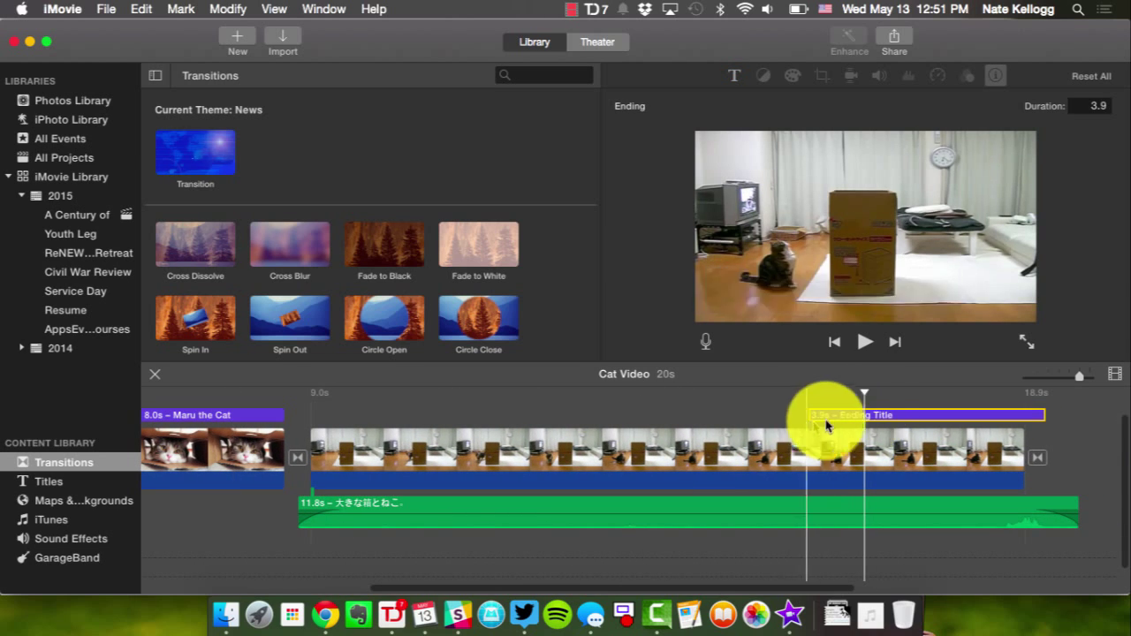
left_click(401, 461)
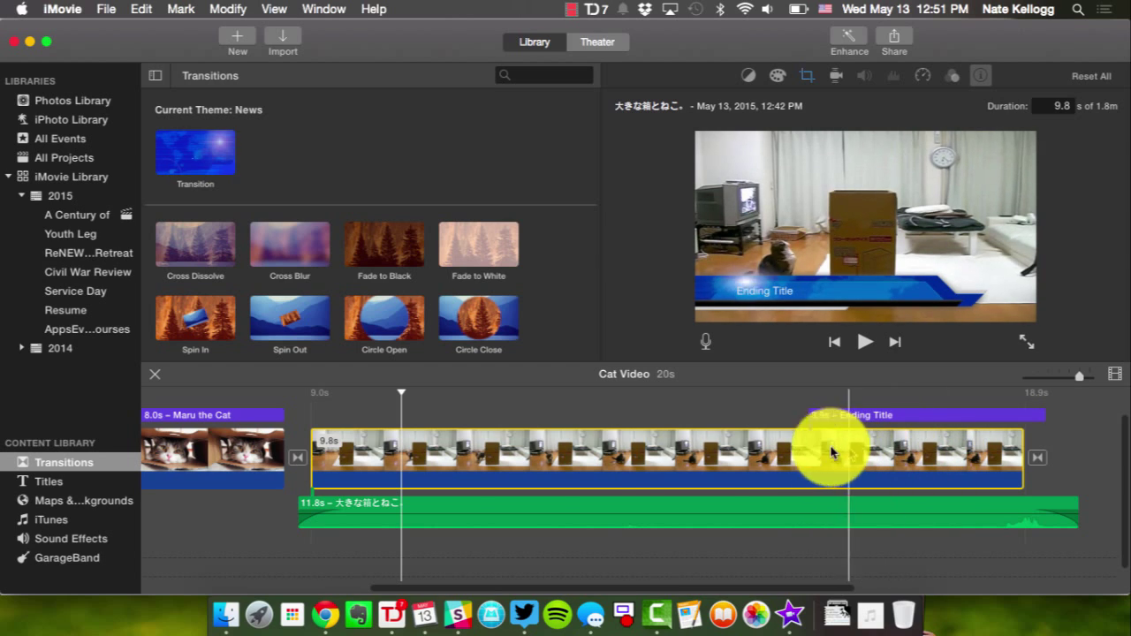
left_click(77, 482)
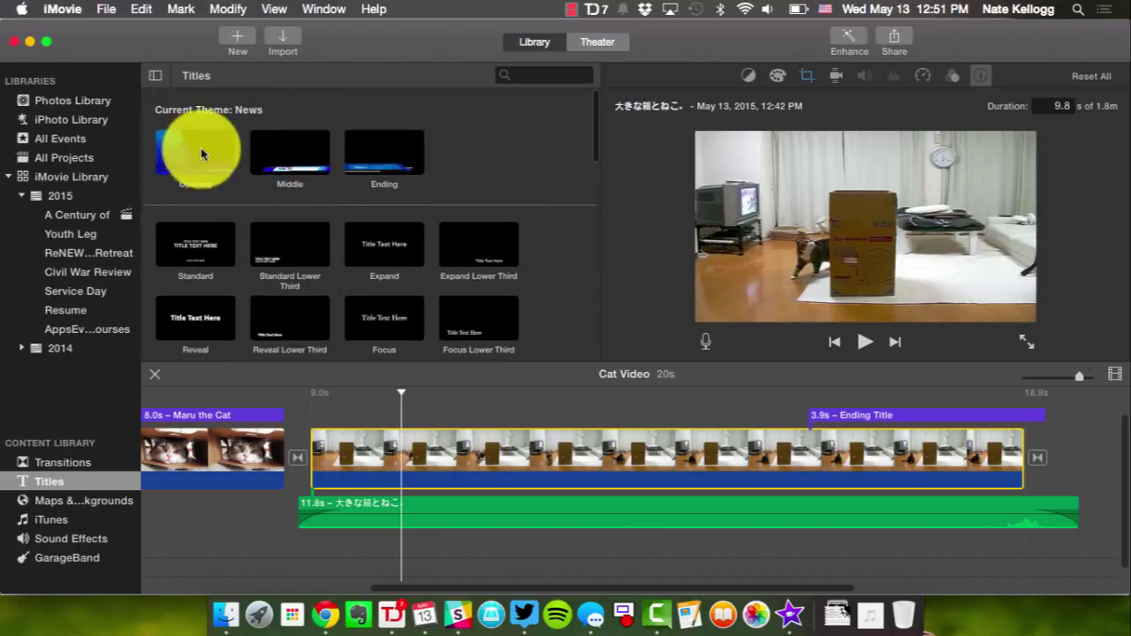
left_click(233, 152)
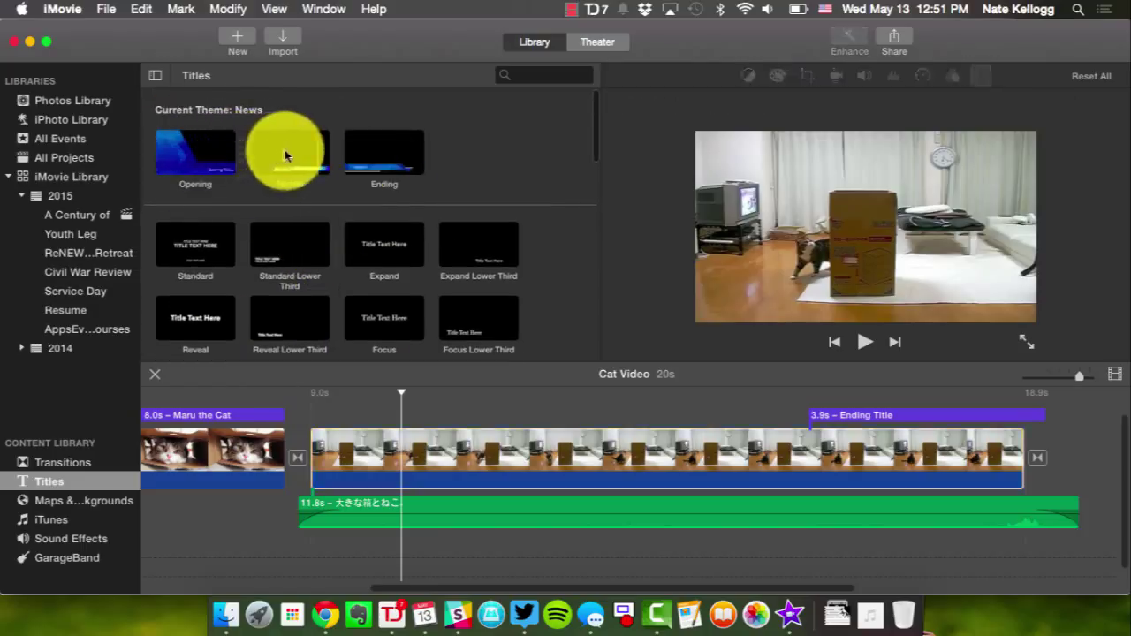
left_click(403, 163)
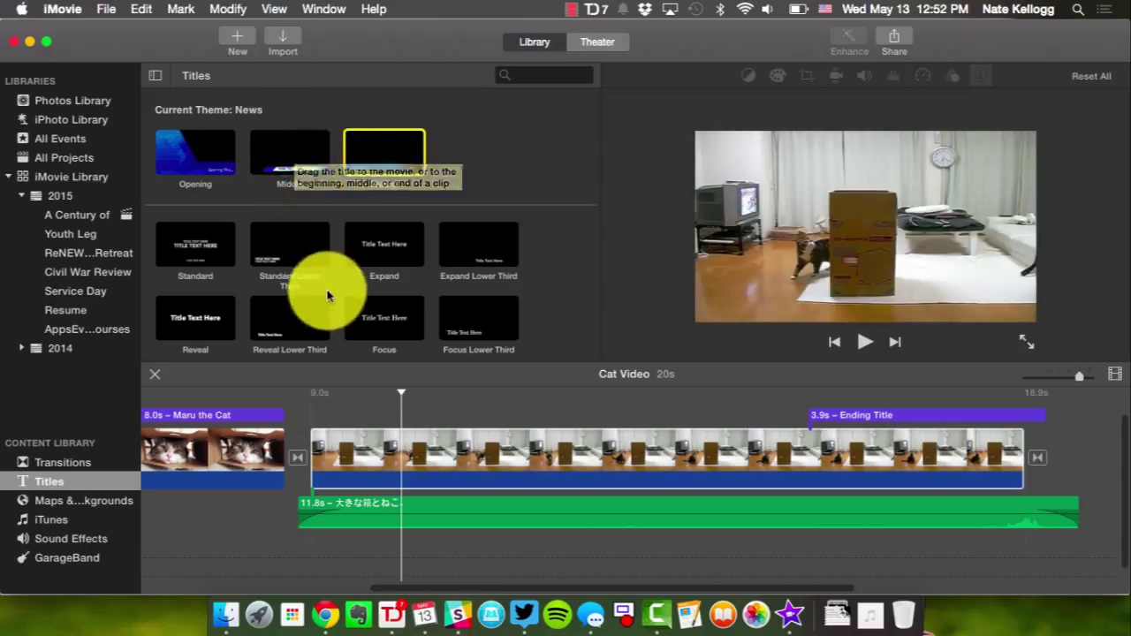
scroll(325, 294, "down", 2)
scroll(327, 296, "down", 2)
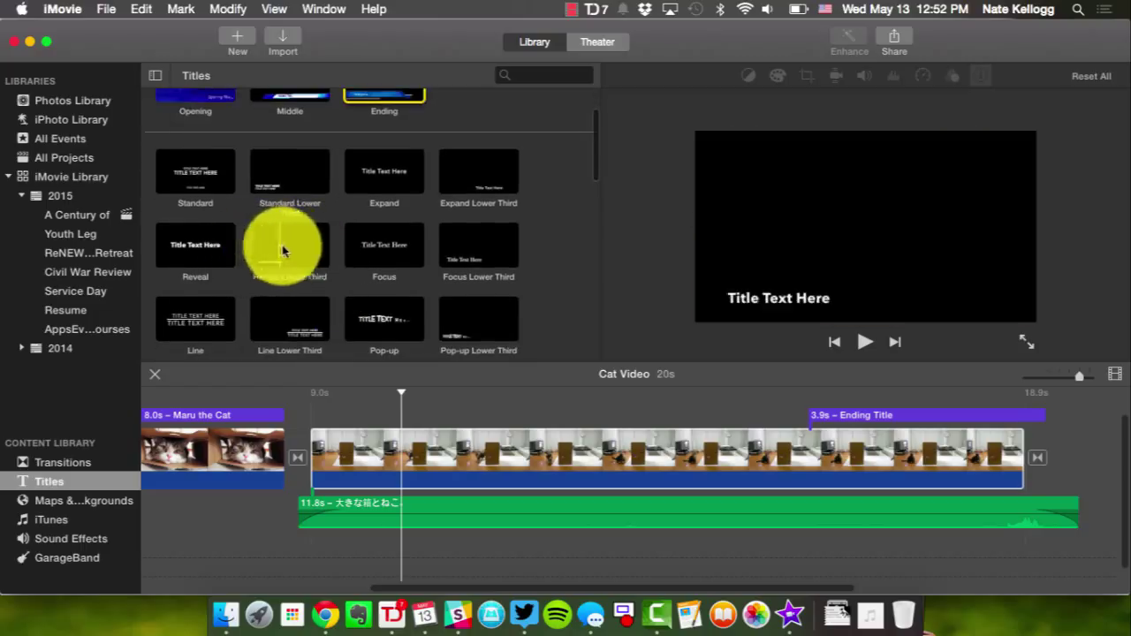
scroll(311, 251, "down", 2)
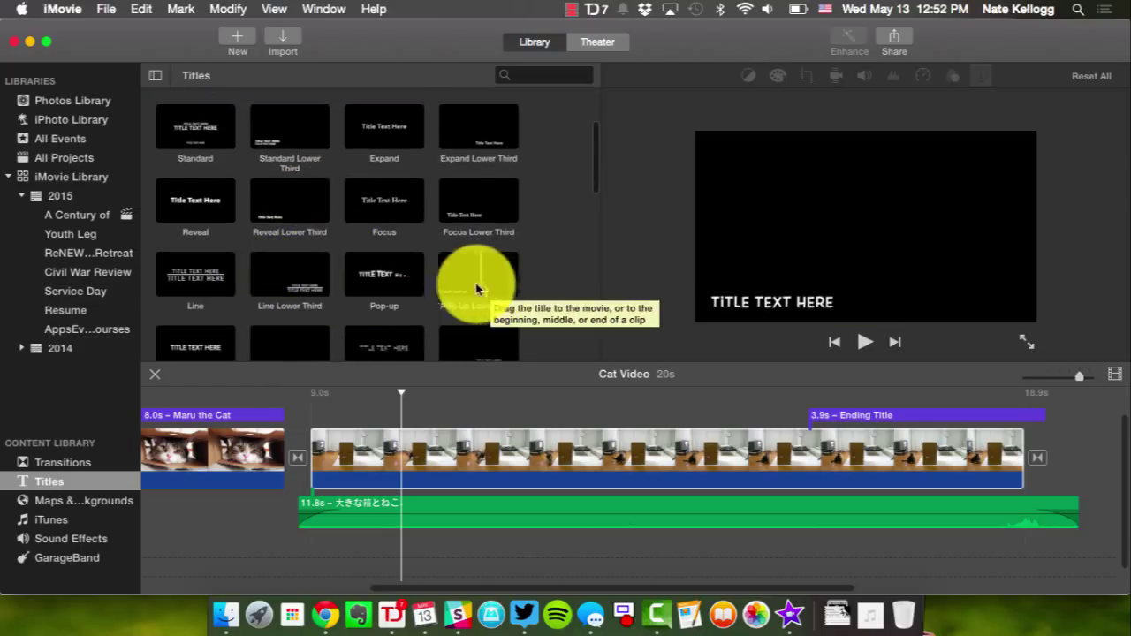
scroll(476, 290, "down", 3)
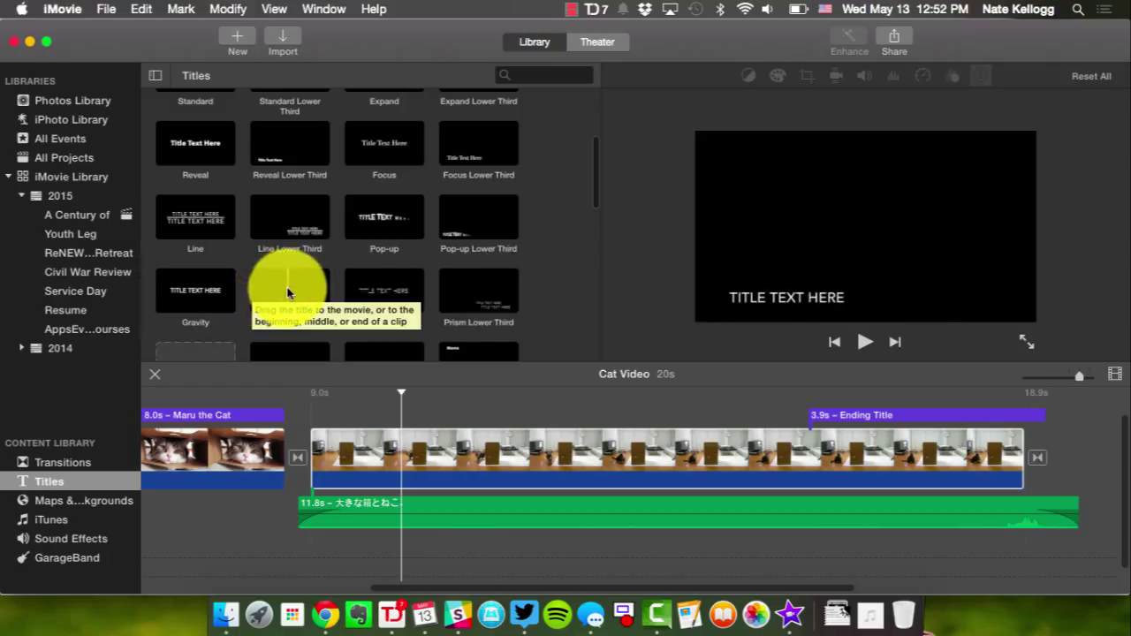
scroll(287, 292, "up", 5)
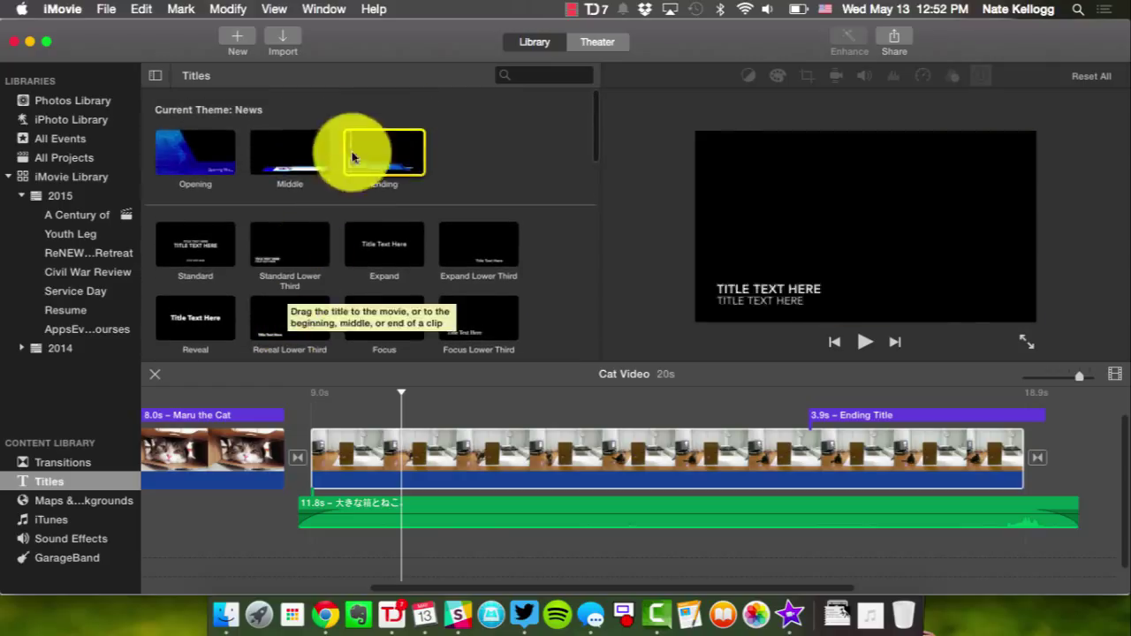
- Add the News theme's Middle title above the early part of the cat clip and set its text to Maru
left_click(314, 156)
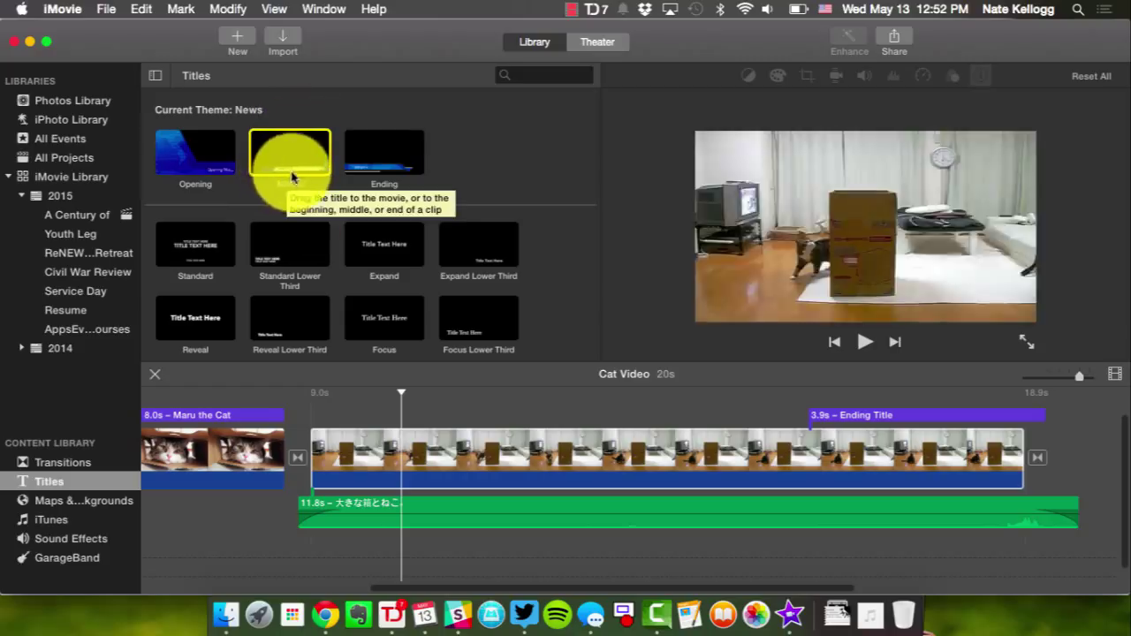
left_click_drag(290, 198, 363, 422)
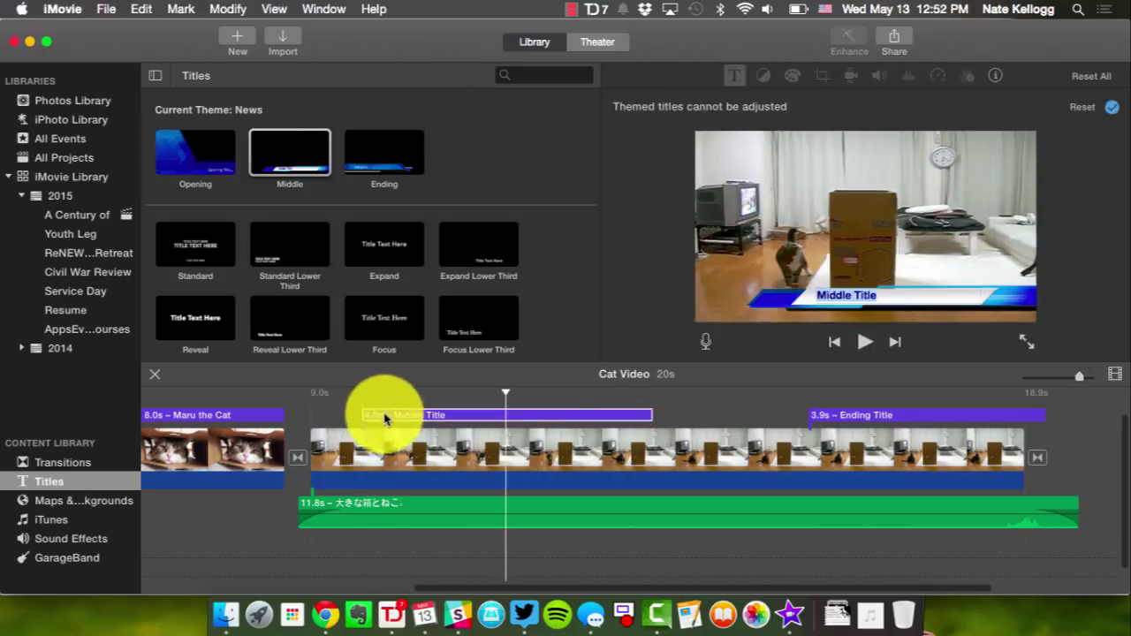
left_click(815, 325)
left_click_drag(836, 296, 885, 294)
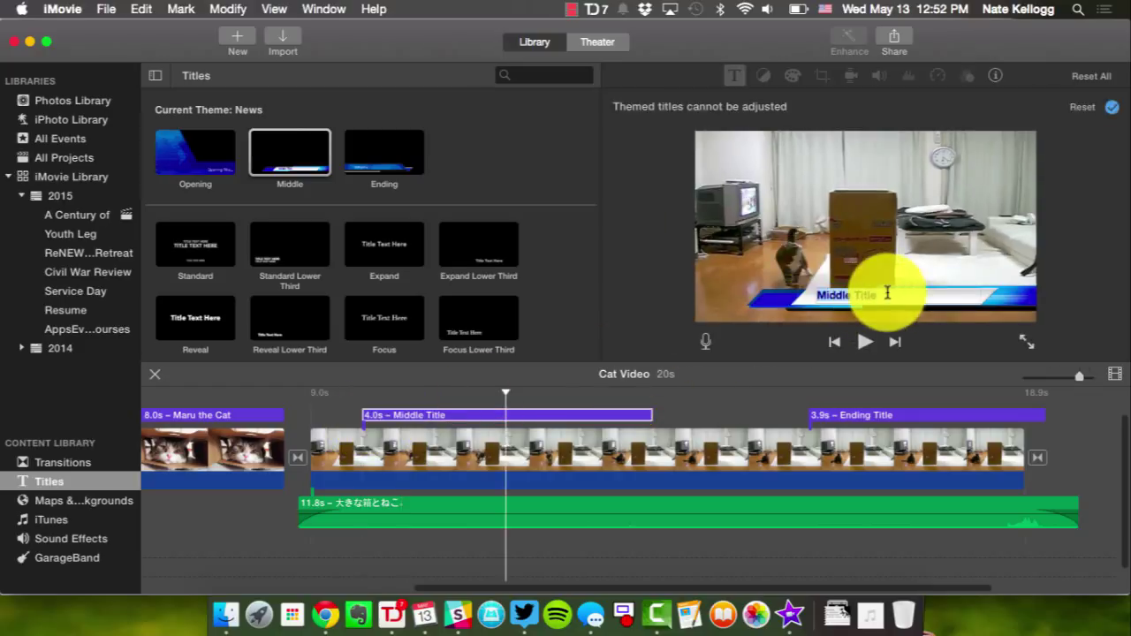
type("Maru")
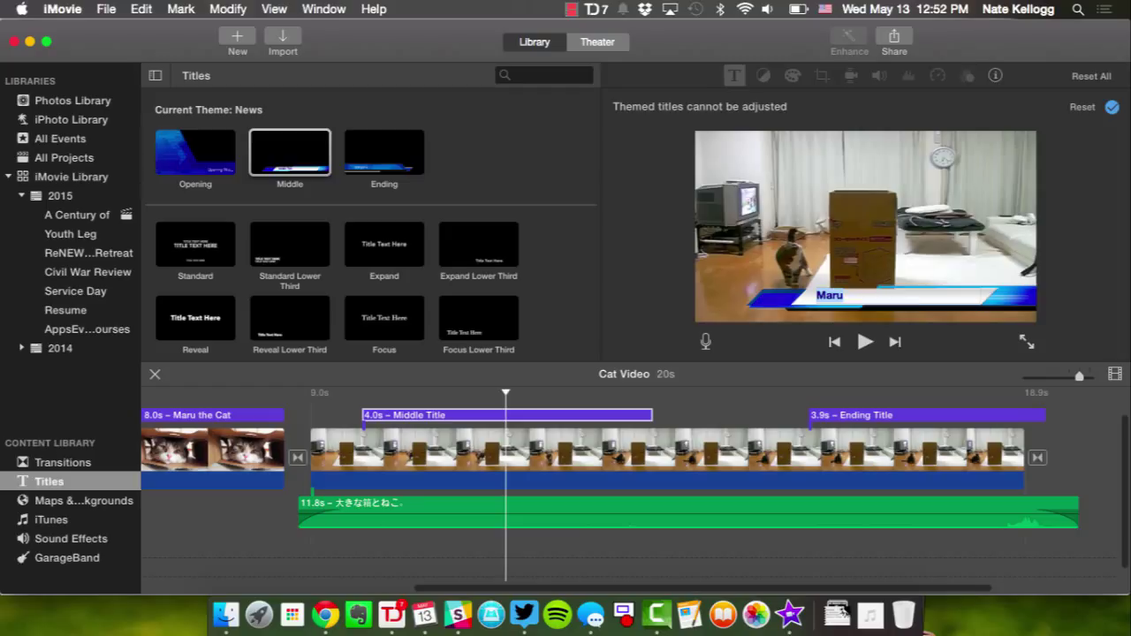
left_click(805, 357)
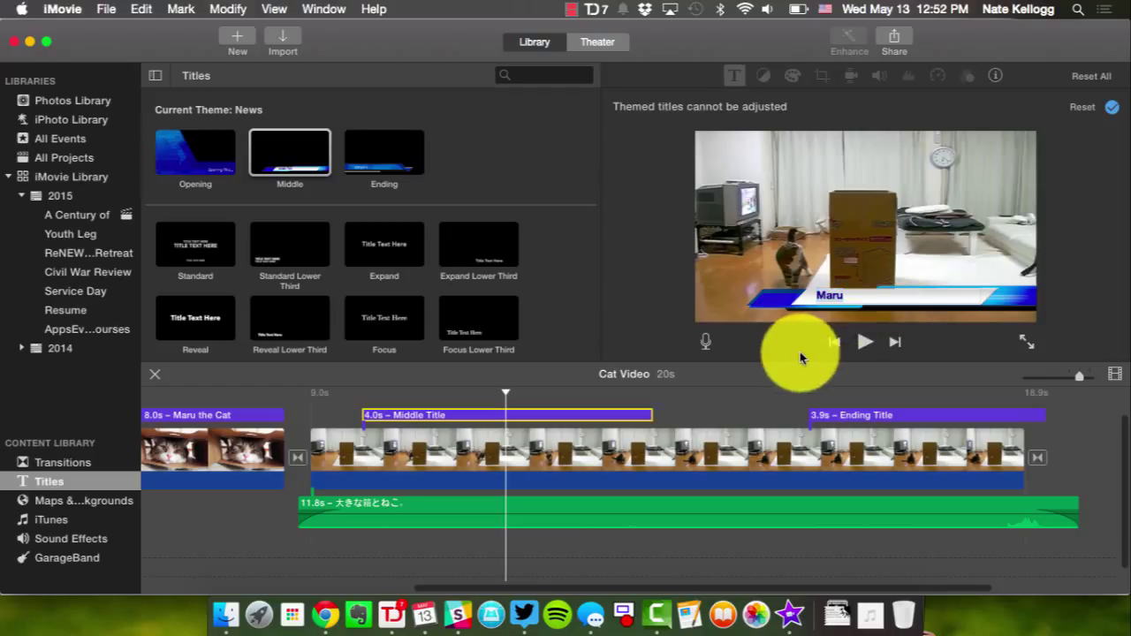
- Preview the cat clip and lengthen the Maru title to 4.1 s at its end
left_click(688, 420)
key("space")
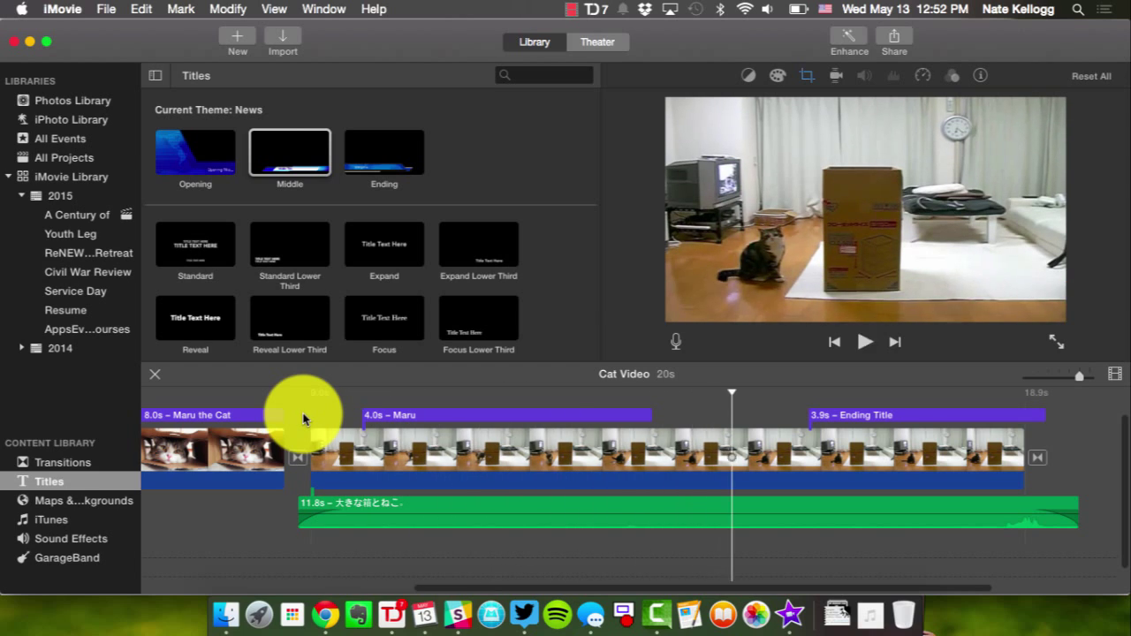
left_click(478, 413)
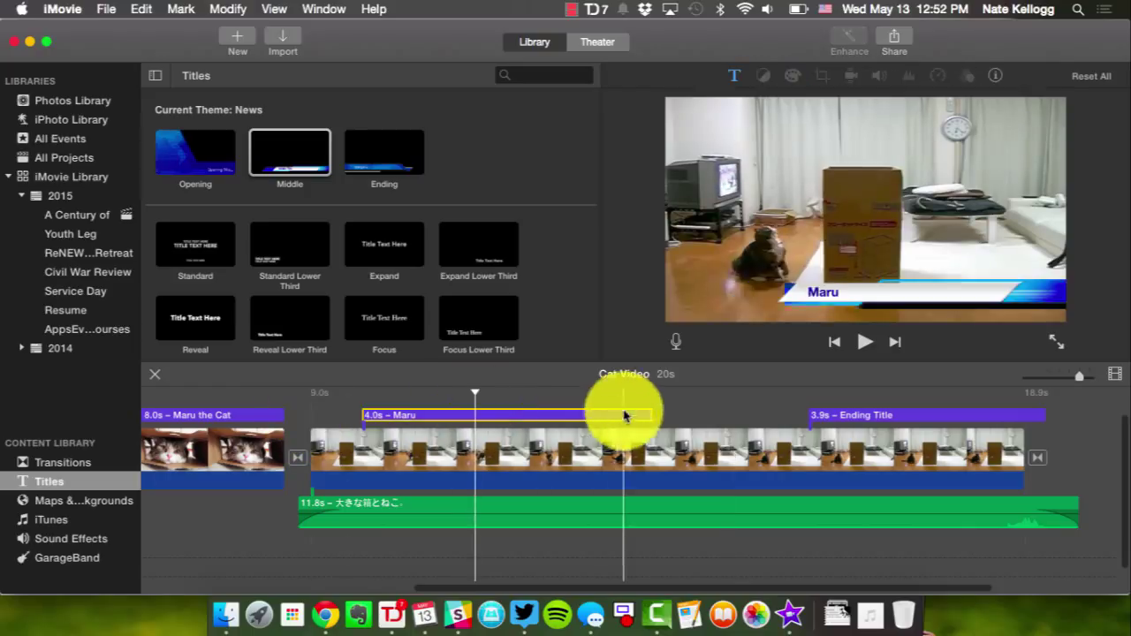
mouse_move(643, 414)
left_mouse_down()
mouse_move(705, 415)
mouse_move(535, 415)
mouse_move(654, 421)
left_mouse_up()
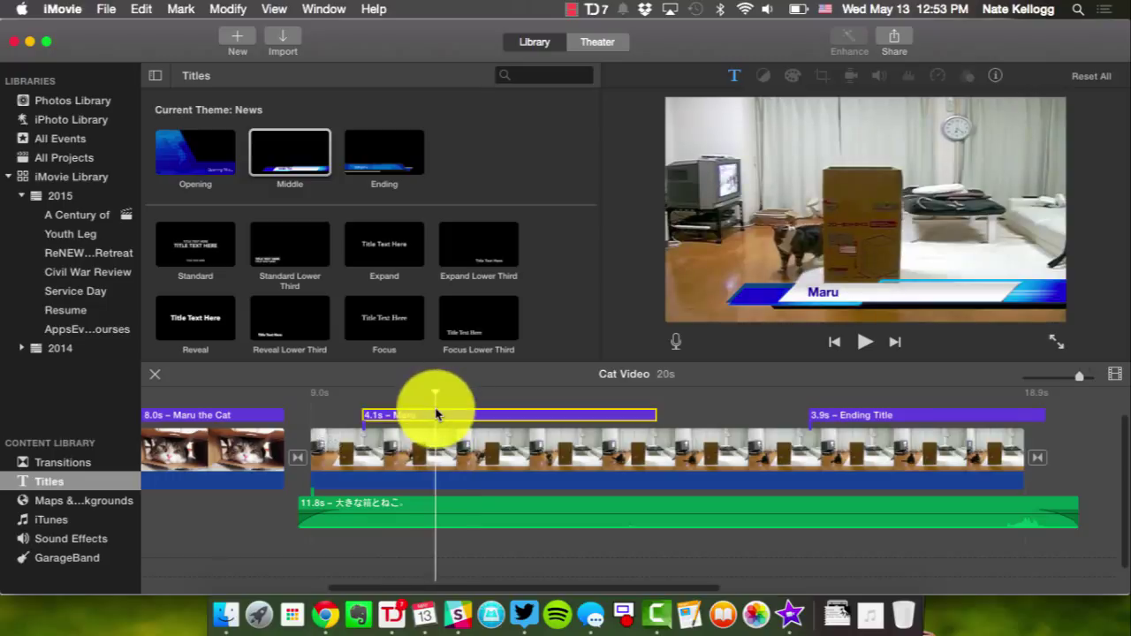
left_click(469, 362)
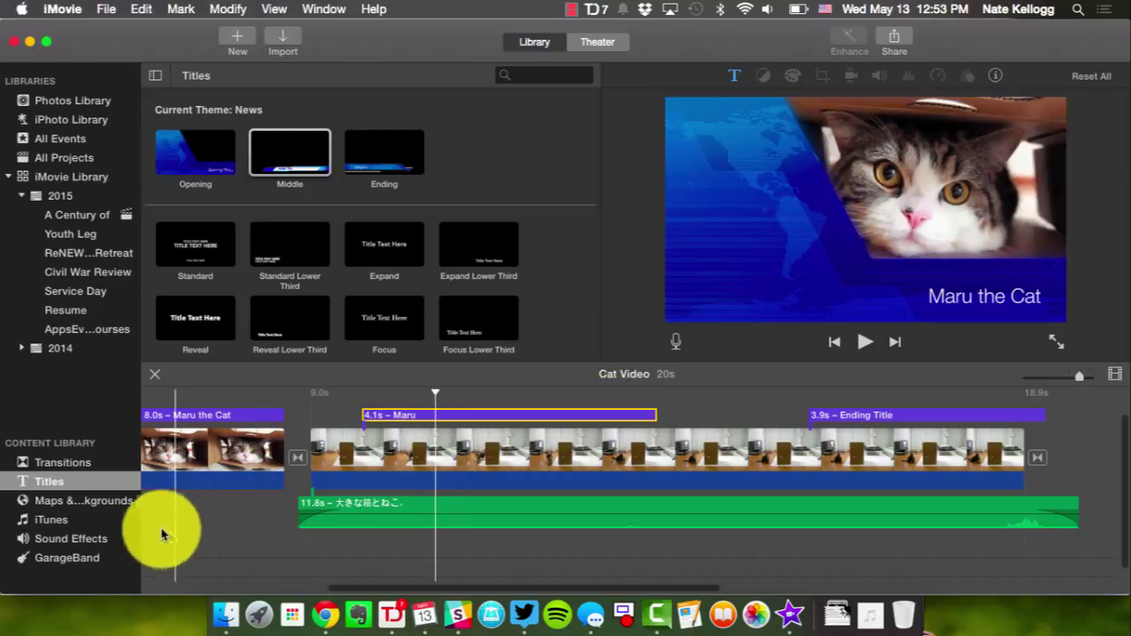
- Add the iTunes song Blank Space to the project as background music
left_click(97, 524)
left_click(88, 541)
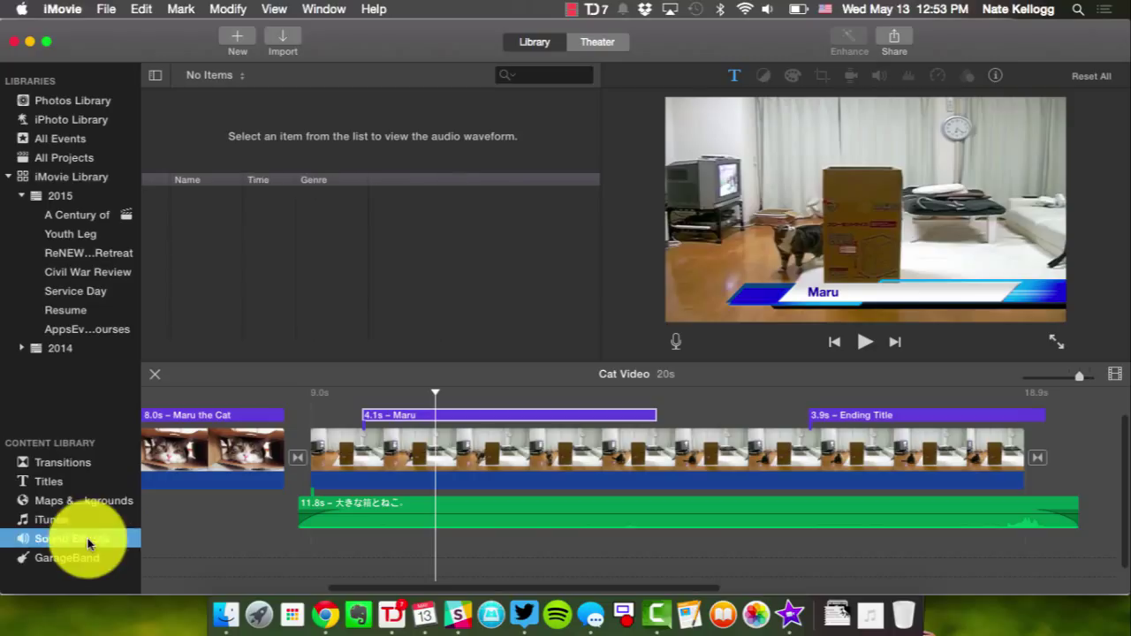
left_click(100, 521)
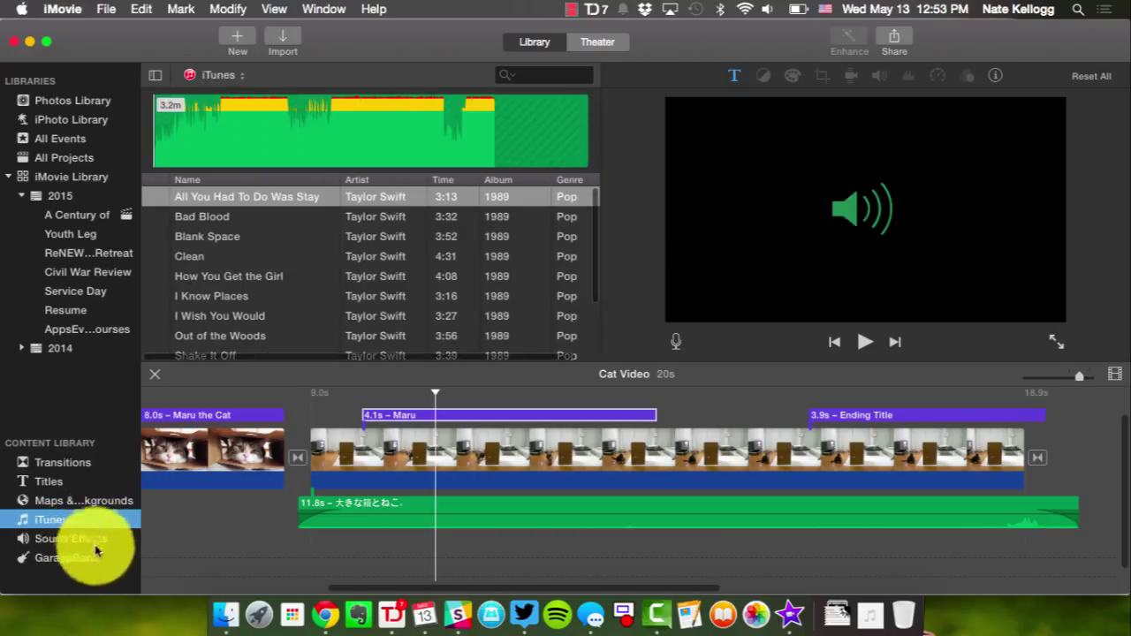
scroll(245, 238, "down", 1)
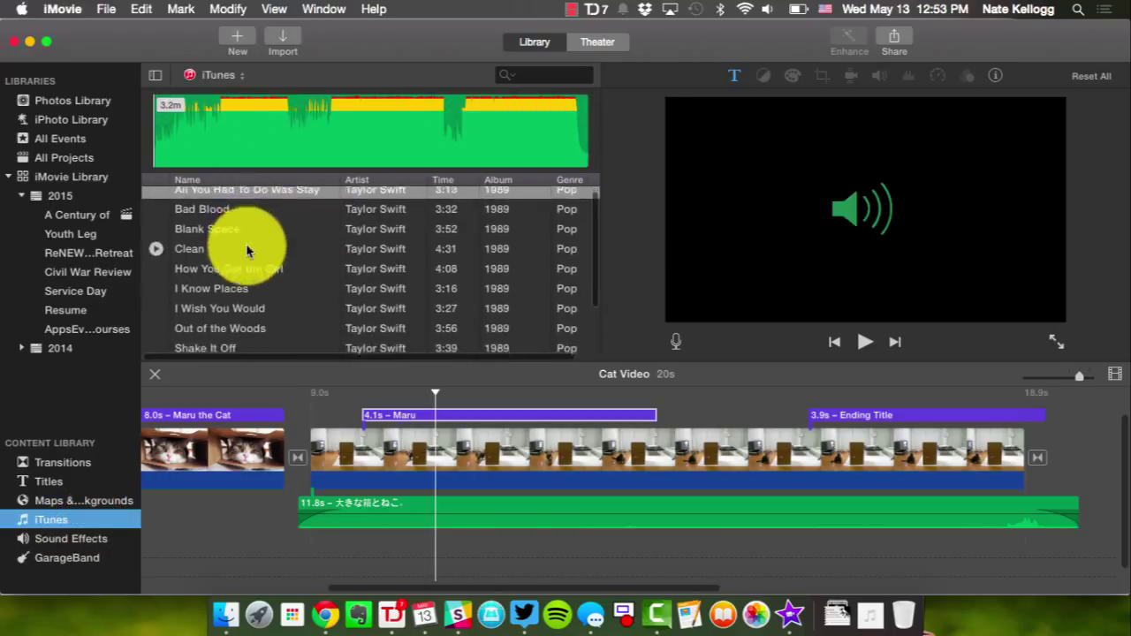
scroll(250, 247, "down", 3)
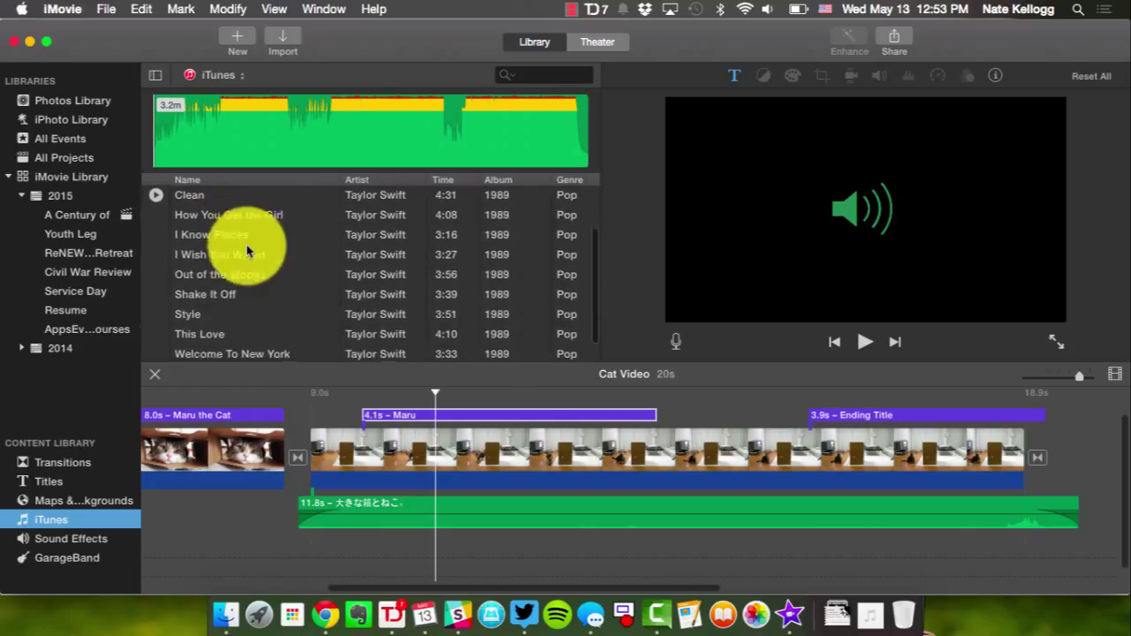
scroll(234, 323, "up", 1)
scroll(237, 265, "up", 2)
left_click(232, 222)
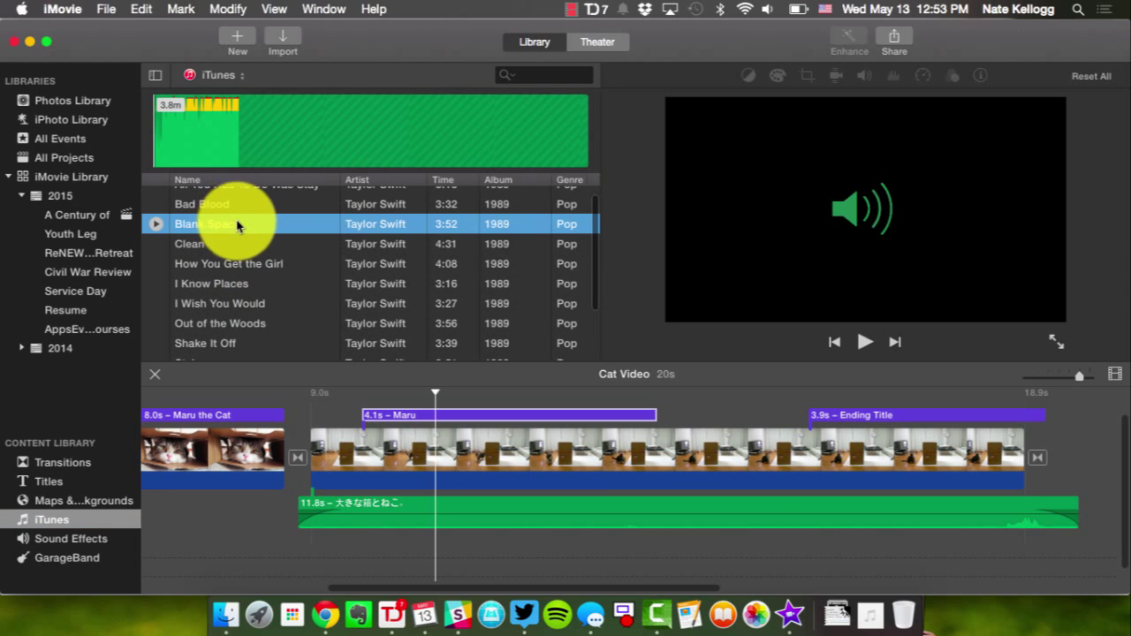
left_click_drag(239, 222, 310, 565)
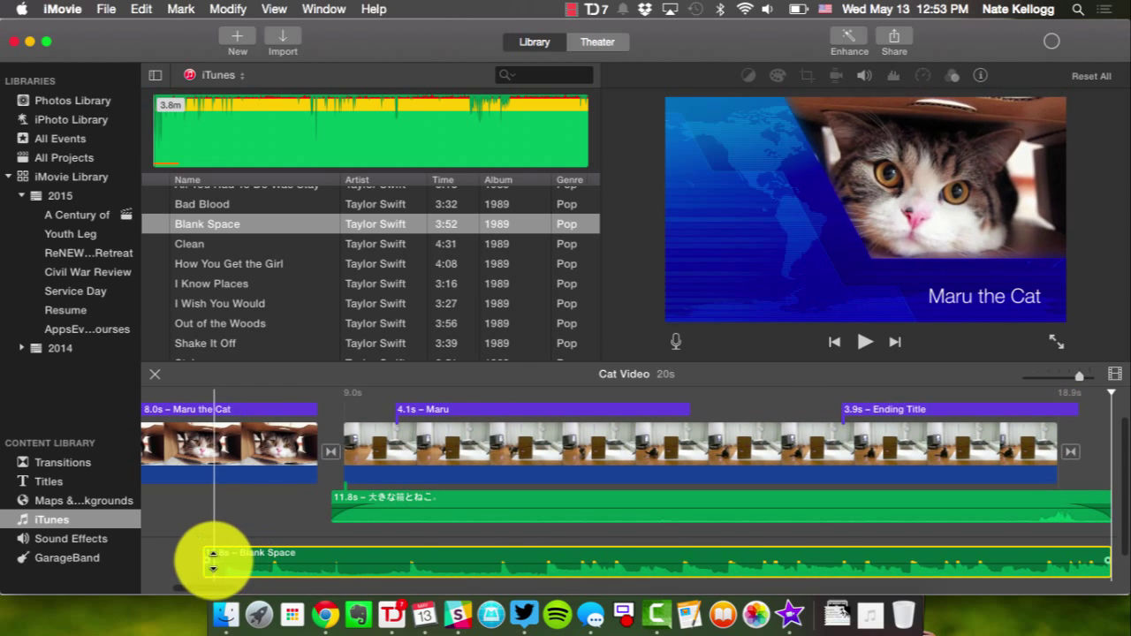
- Move the Blank Space music to the start of the cat picture and extend its end to make it 19.4 s long
mouse_move(209, 562)
left_mouse_down()
mouse_move(251, 562)
mouse_move(205, 561)
left_mouse_up()
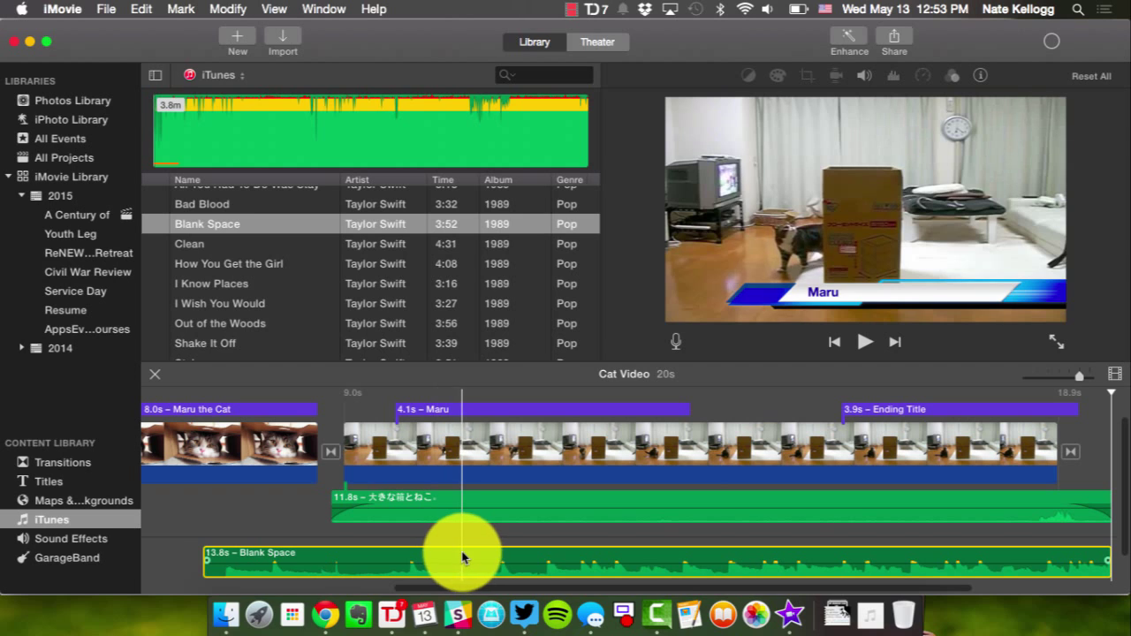
scroll(446, 557, "left", 10)
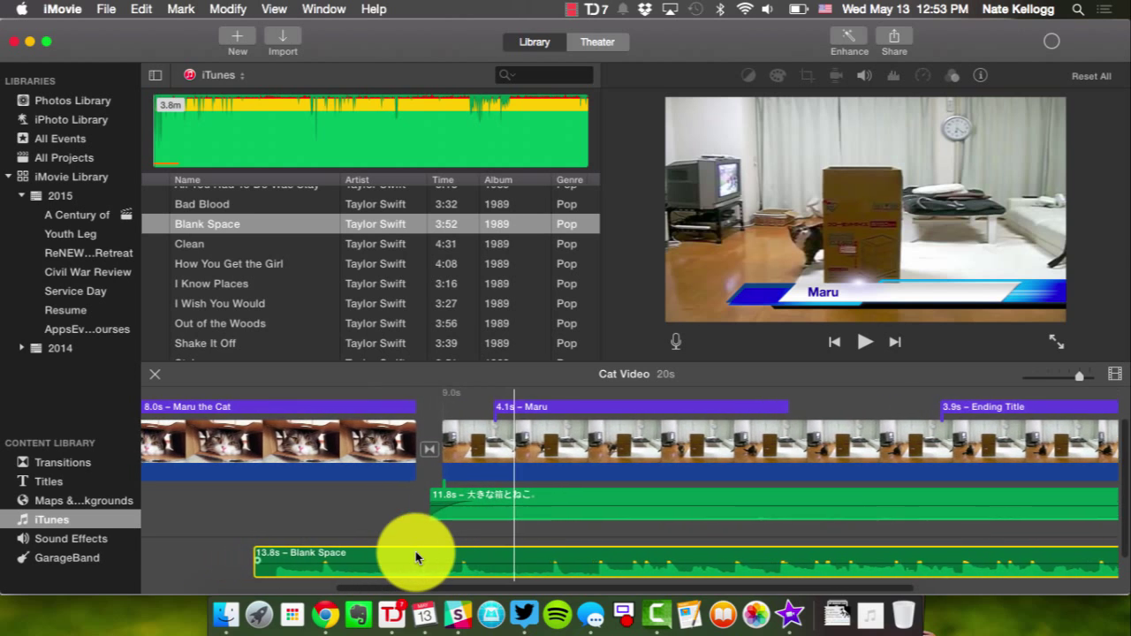
scroll(455, 555, "right", 3)
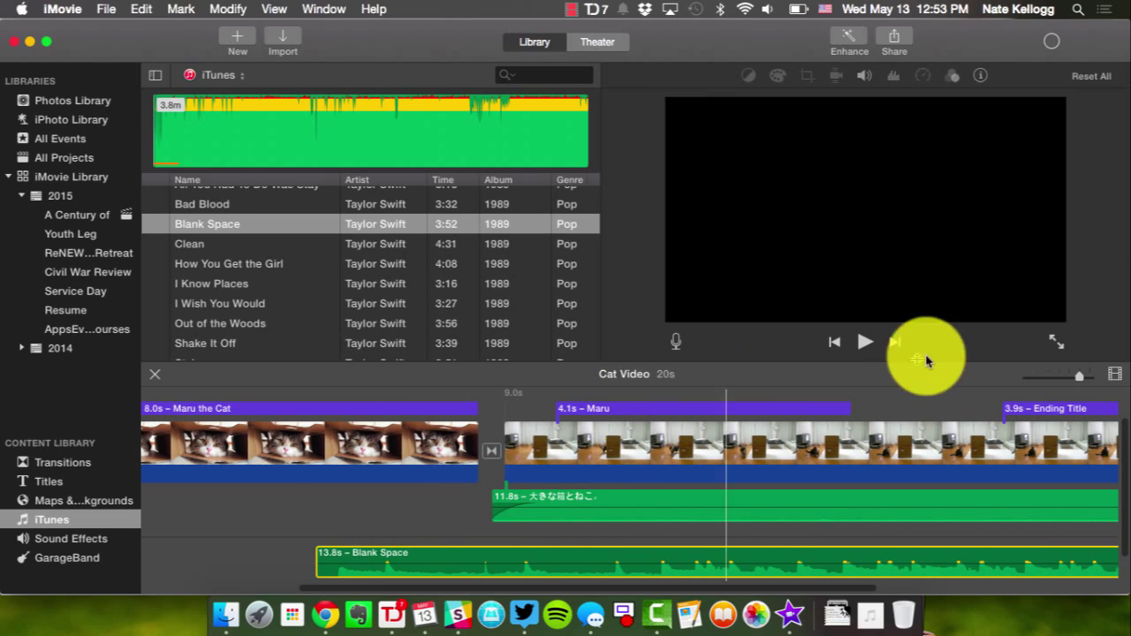
mouse_move(1079, 380)
left_mouse_down()
mouse_move(1030, 383)
mouse_move(1101, 386)
mouse_move(1025, 382)
left_mouse_up()
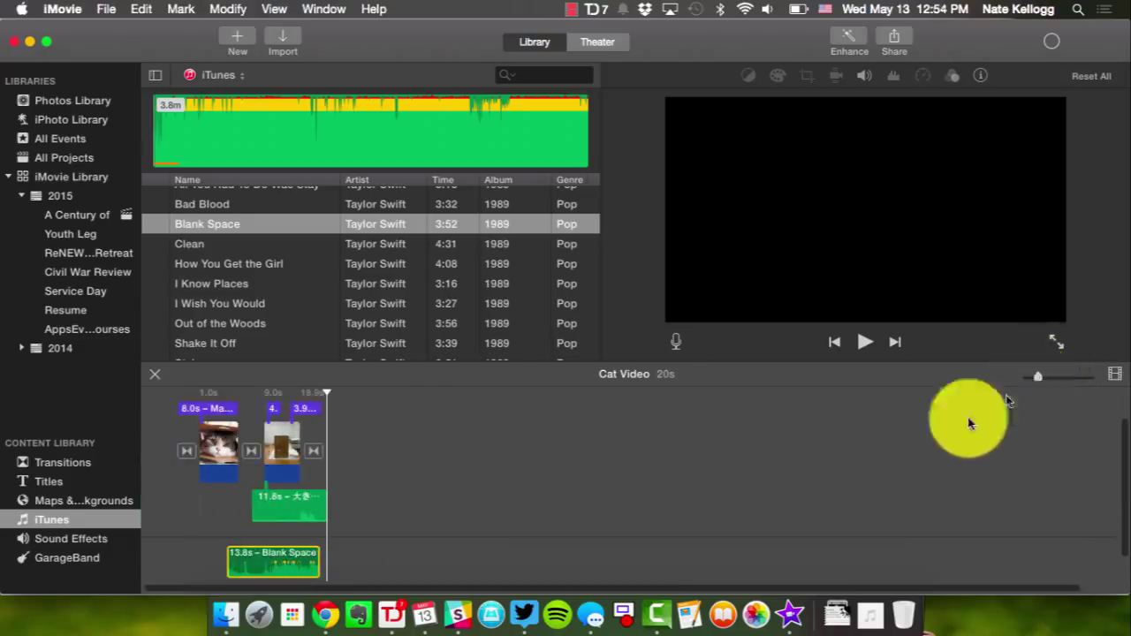
left_click(252, 404)
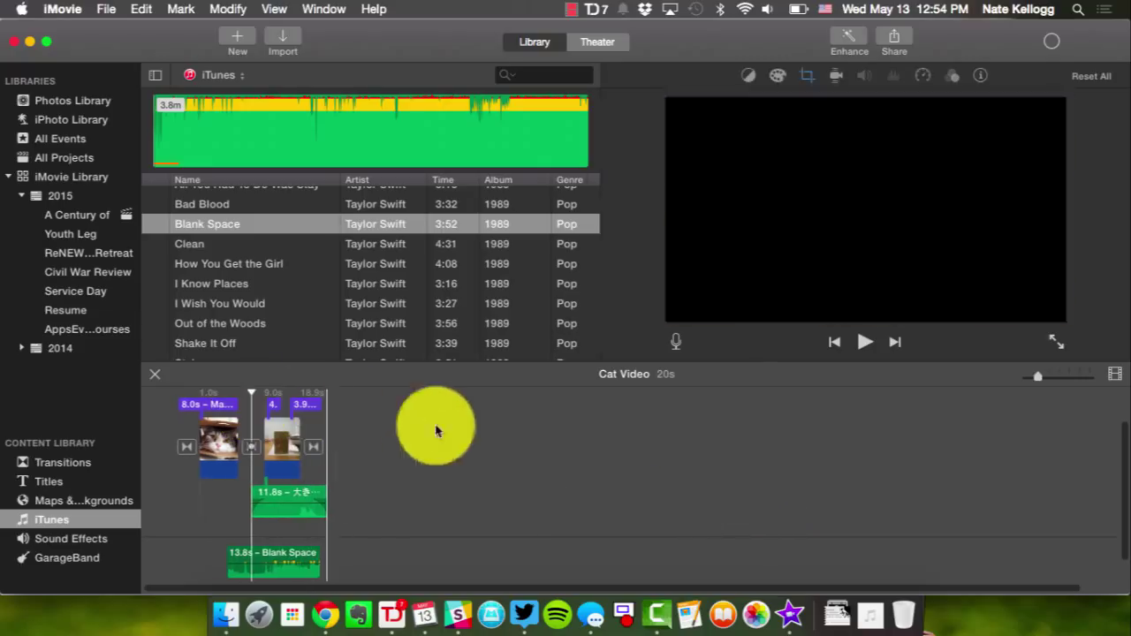
left_click_drag(1040, 386, 1068, 381)
scroll(781, 469, "left", 5)
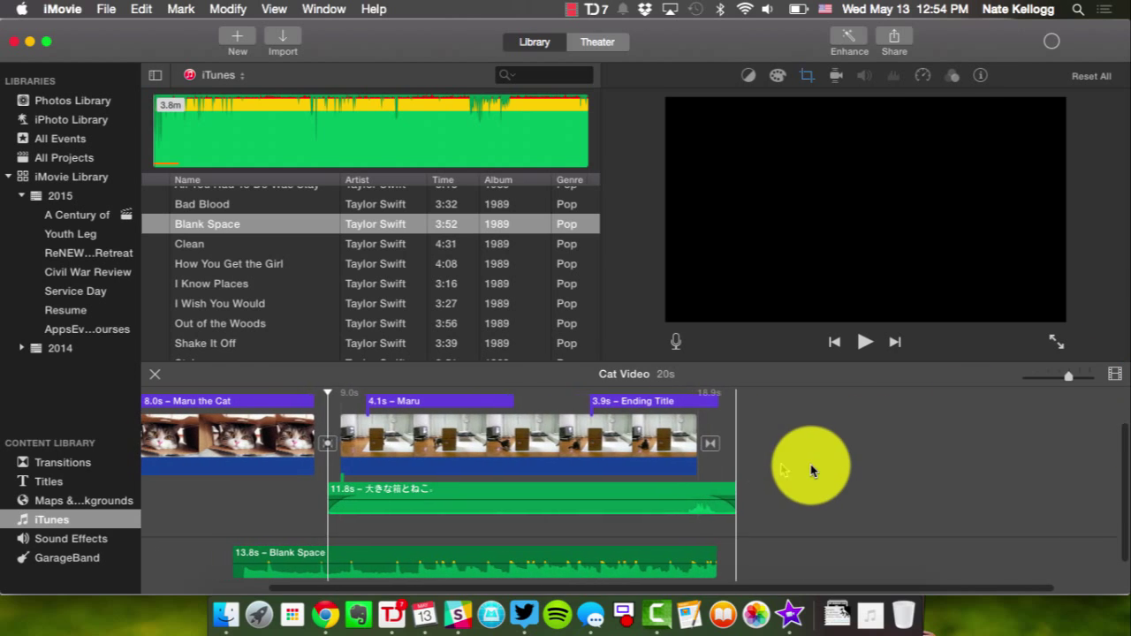
scroll(473, 579, "left", 10)
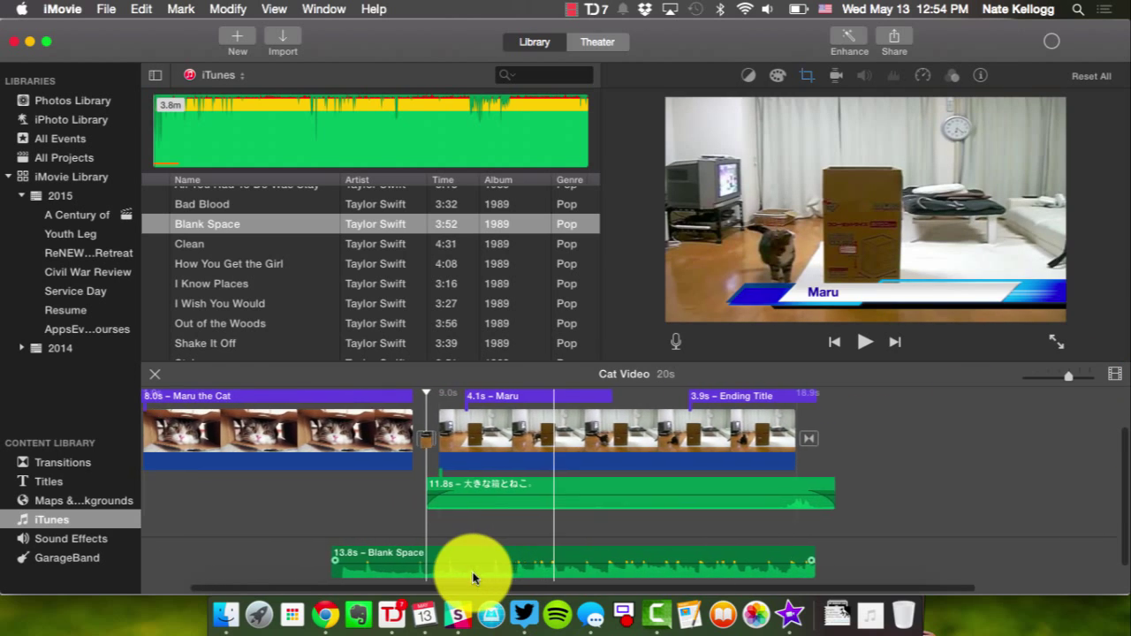
left_click_drag(505, 549, 313, 546)
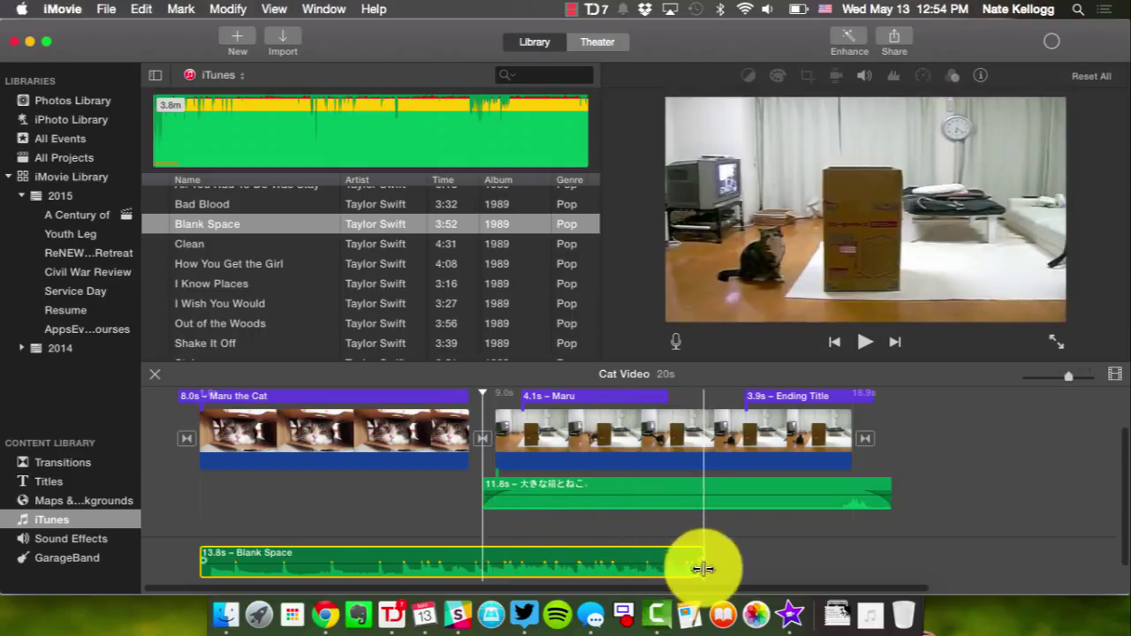
left_click_drag(703, 570, 891, 563)
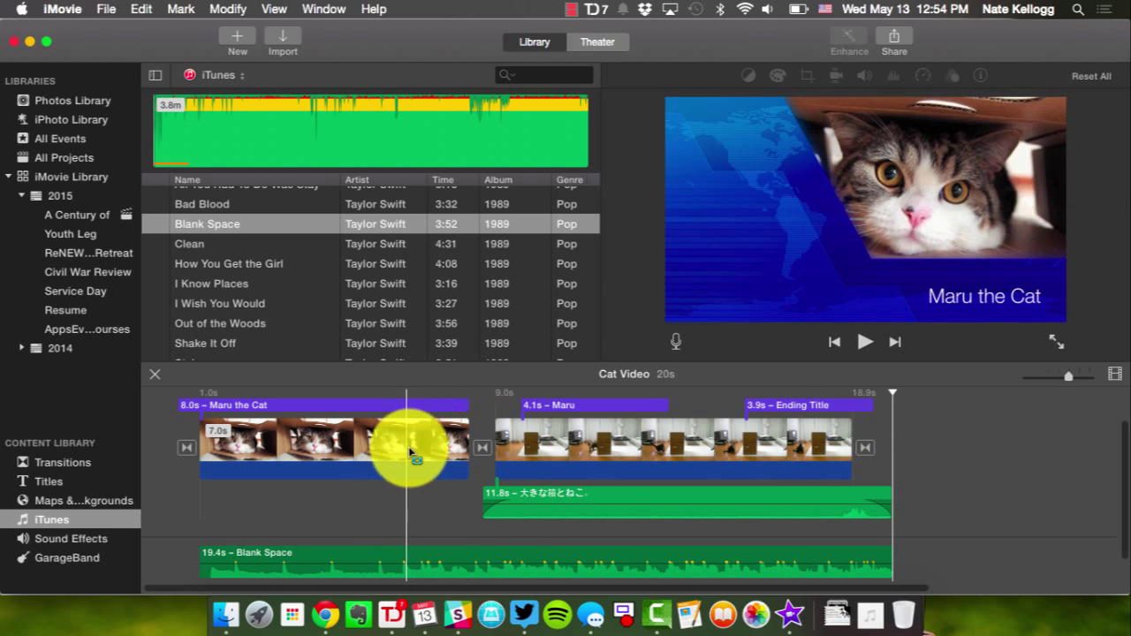
- Delete the detached audio beneath the cat clip
left_click(543, 446)
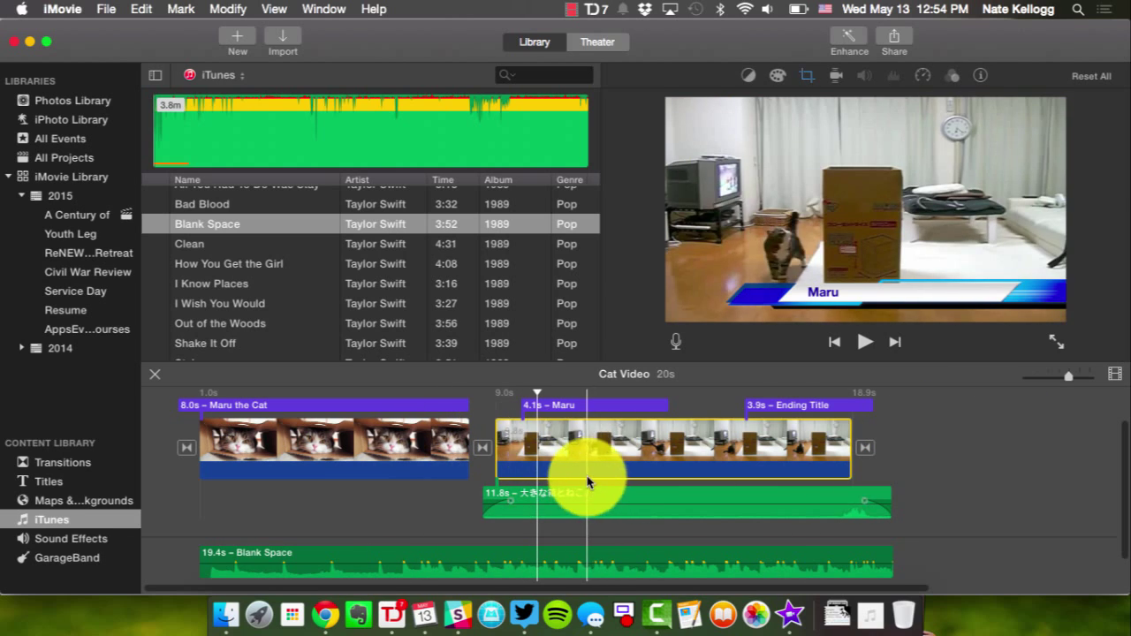
left_click(638, 502)
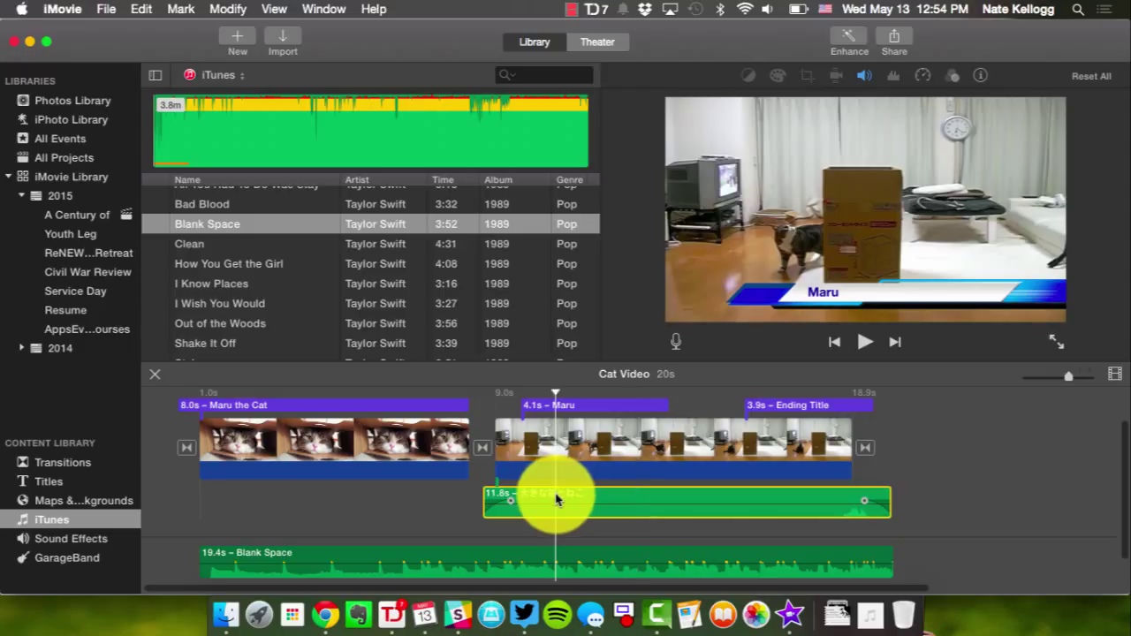
key("Delete")
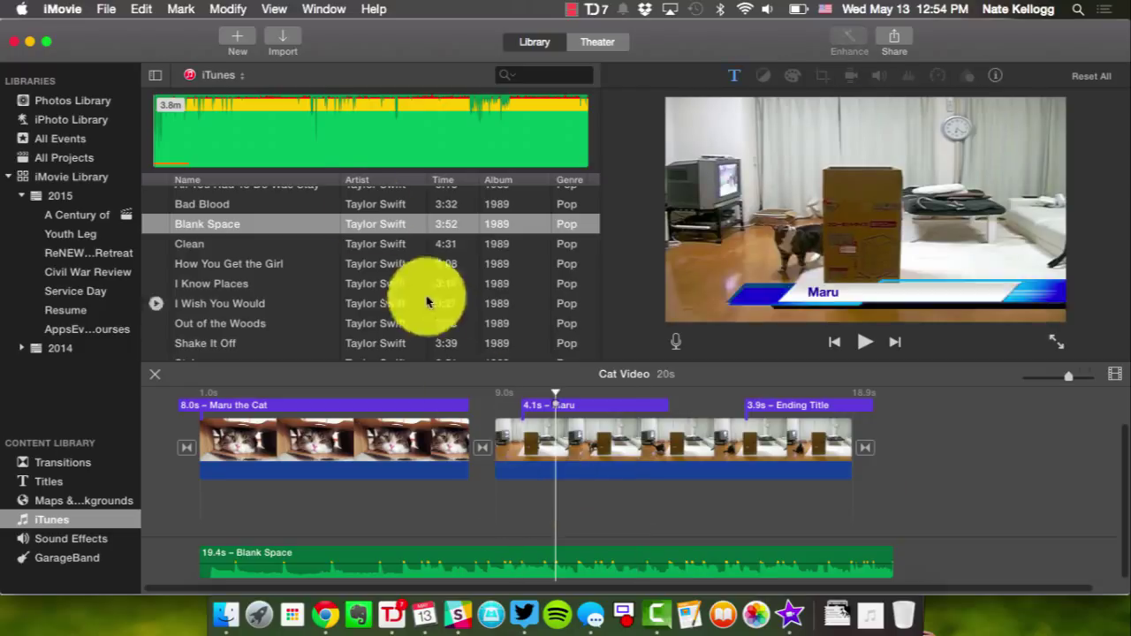
- Search the help for "voi" to locate Record Voiceover, then open the voiceover recording controls and close them without recording
left_click(239, 9)
mouse_move(282, 9)
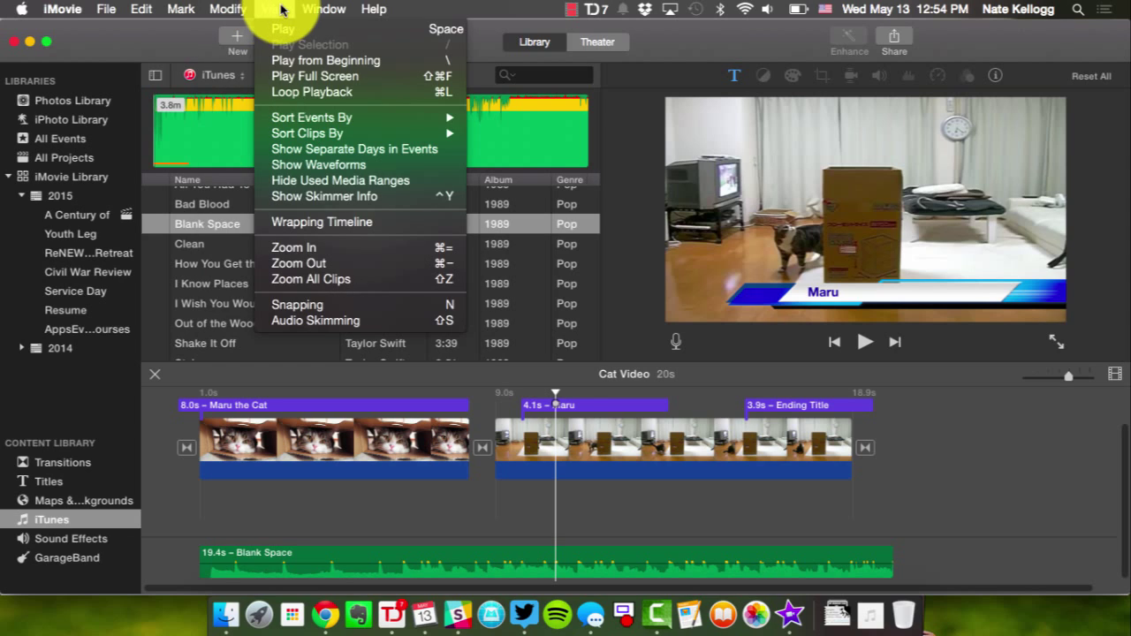
mouse_move(118, 7)
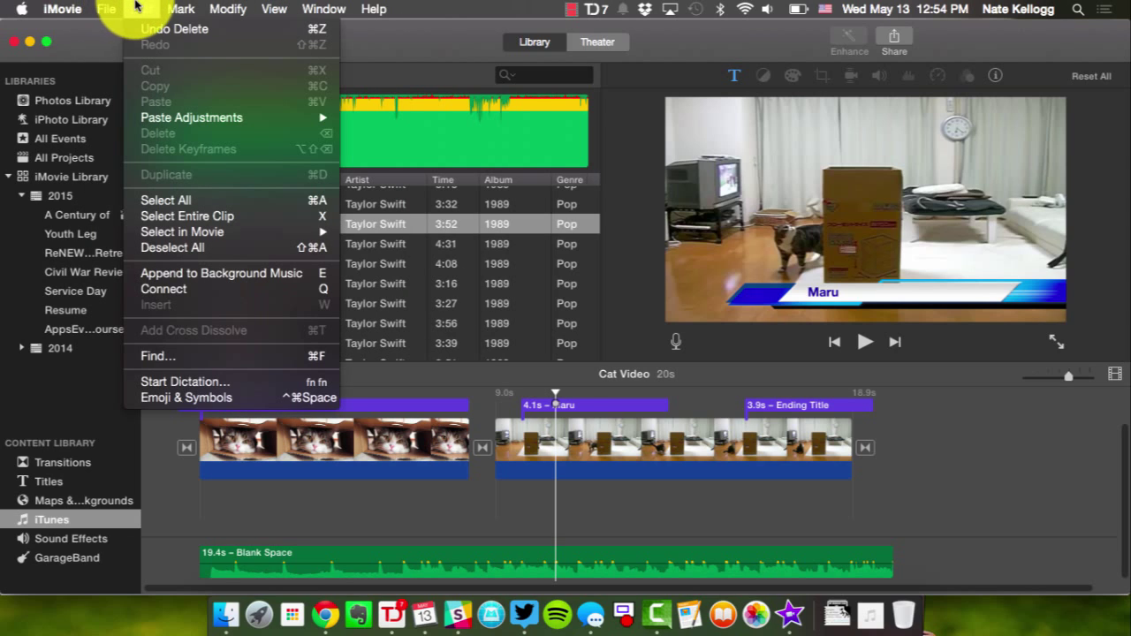
mouse_move(163, 6)
mouse_move(219, 7)
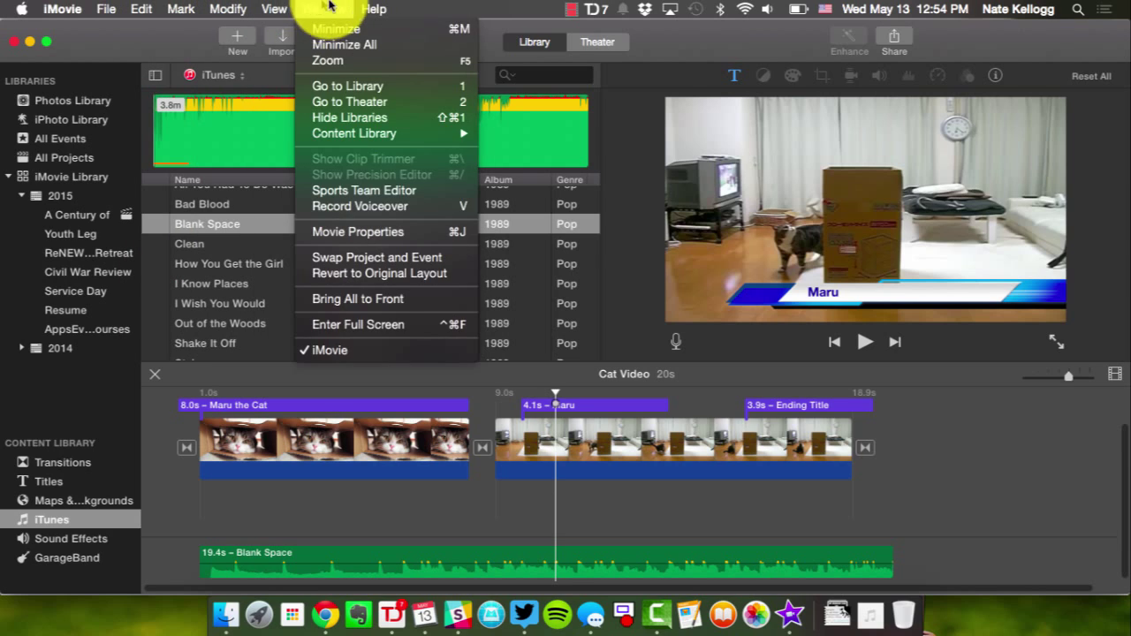
mouse_move(370, 7)
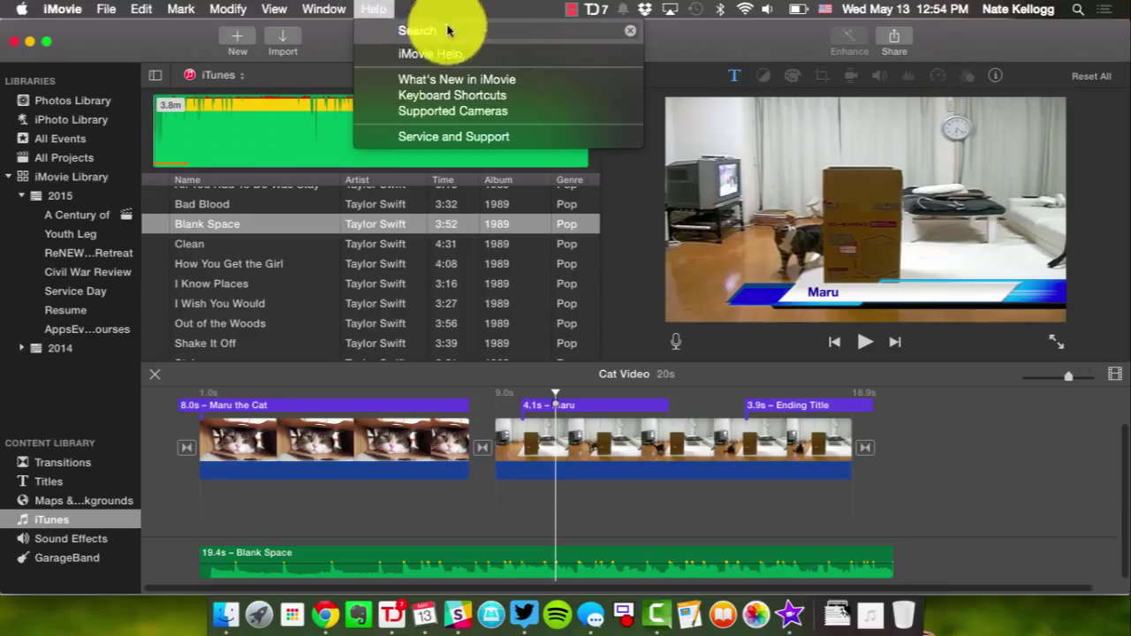
type("voi")
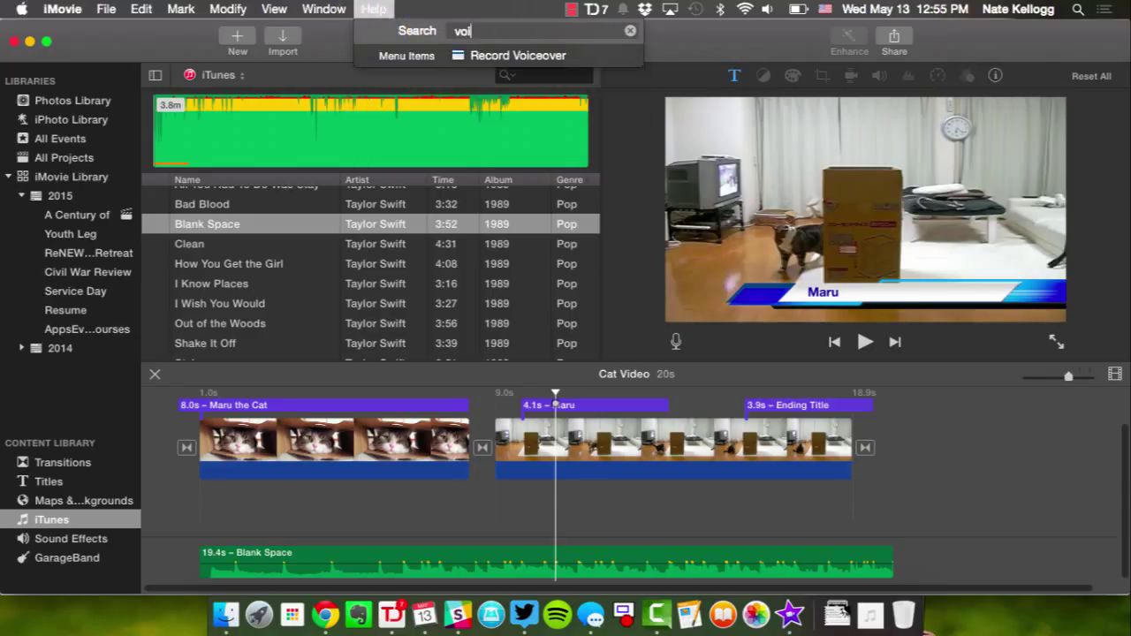
mouse_move(481, 59)
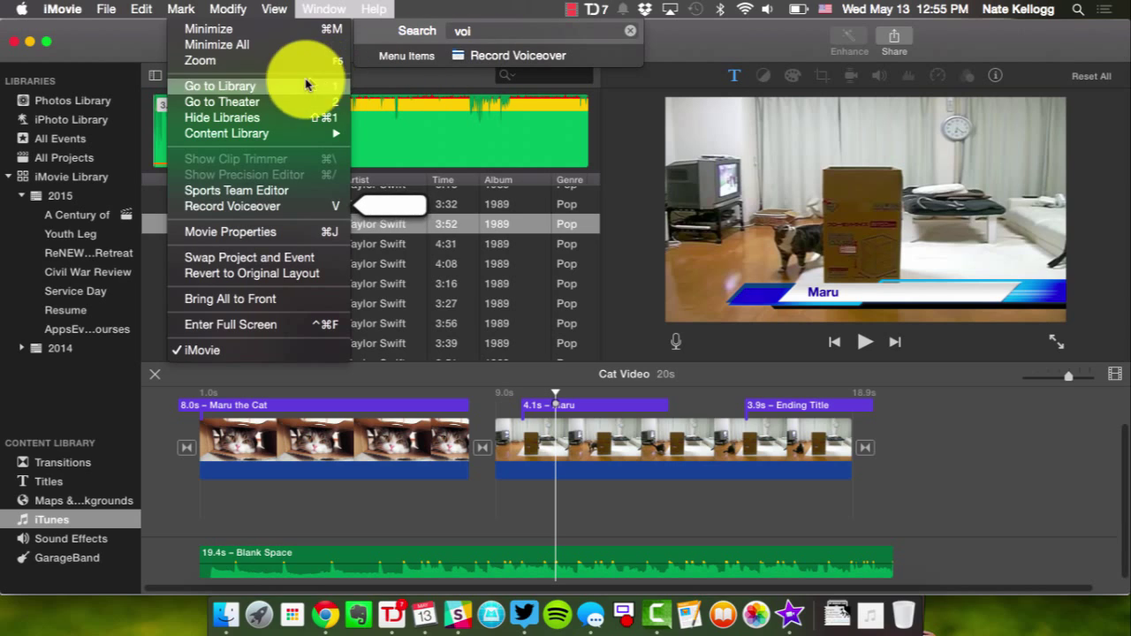
left_click(300, 206)
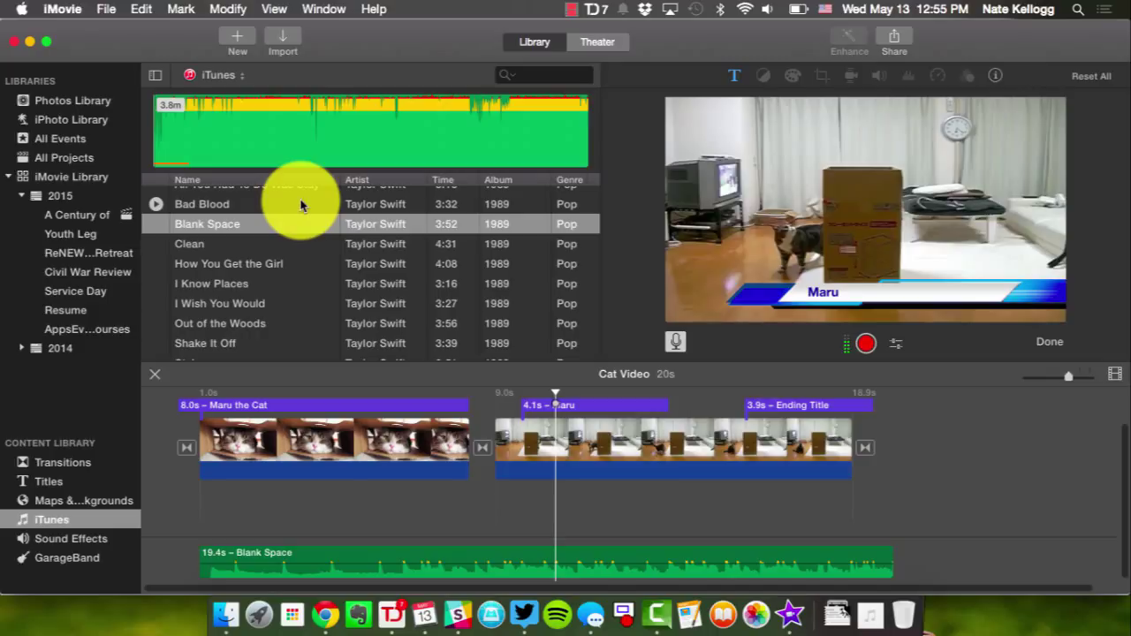
left_click(1072, 346)
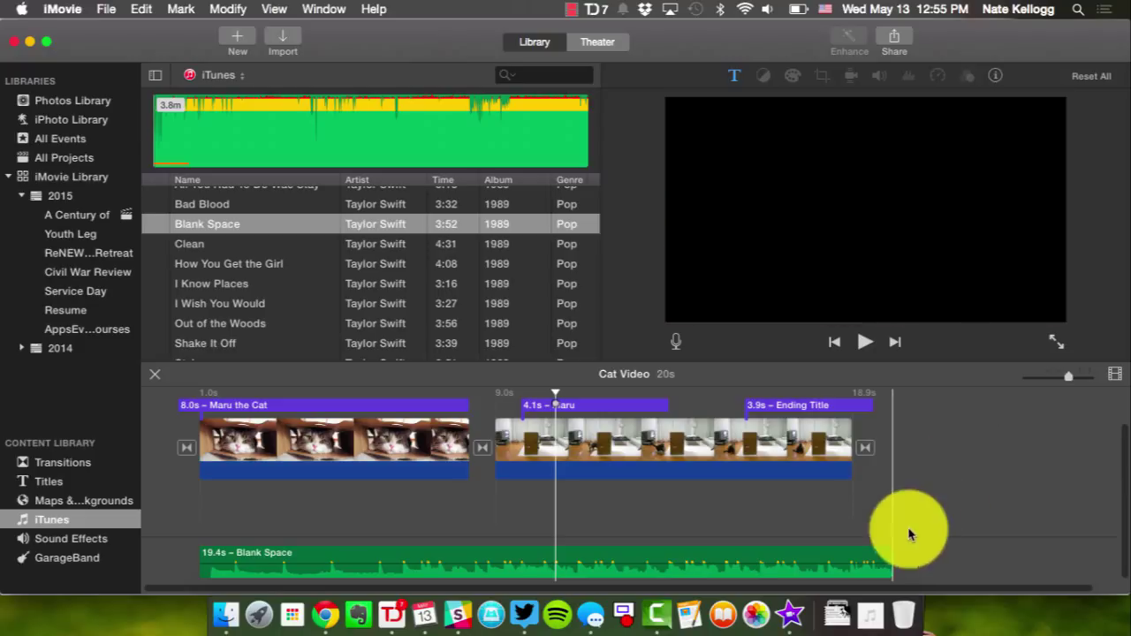
- Play the project briefly from the start of the cat clip, and return the playhead near the clip's start
left_click(513, 507)
key("space")
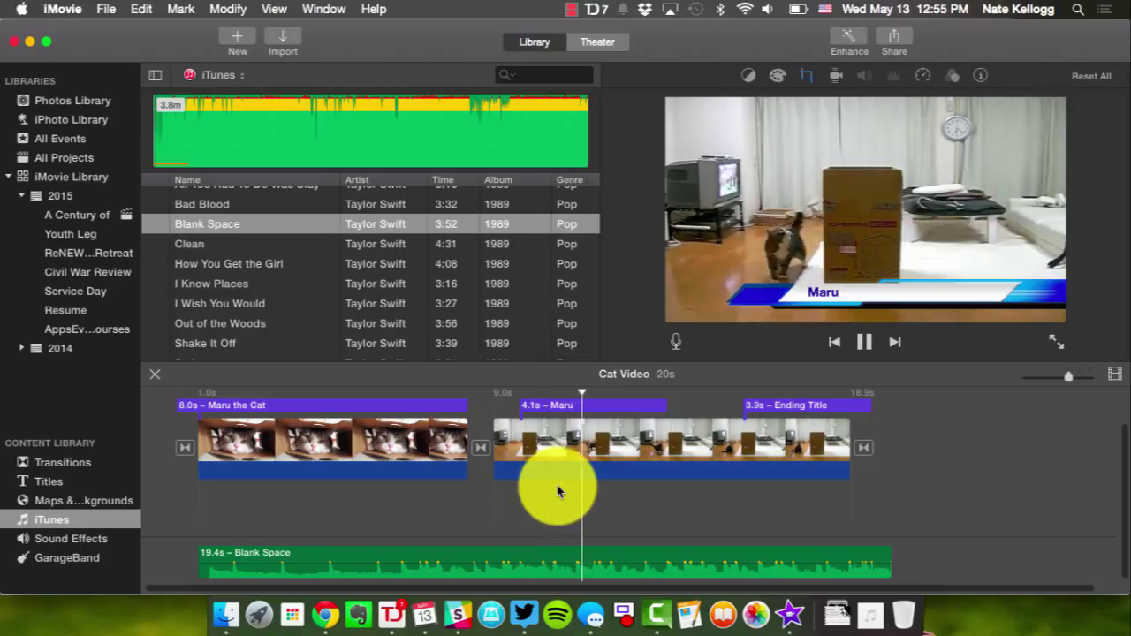
left_click(511, 491)
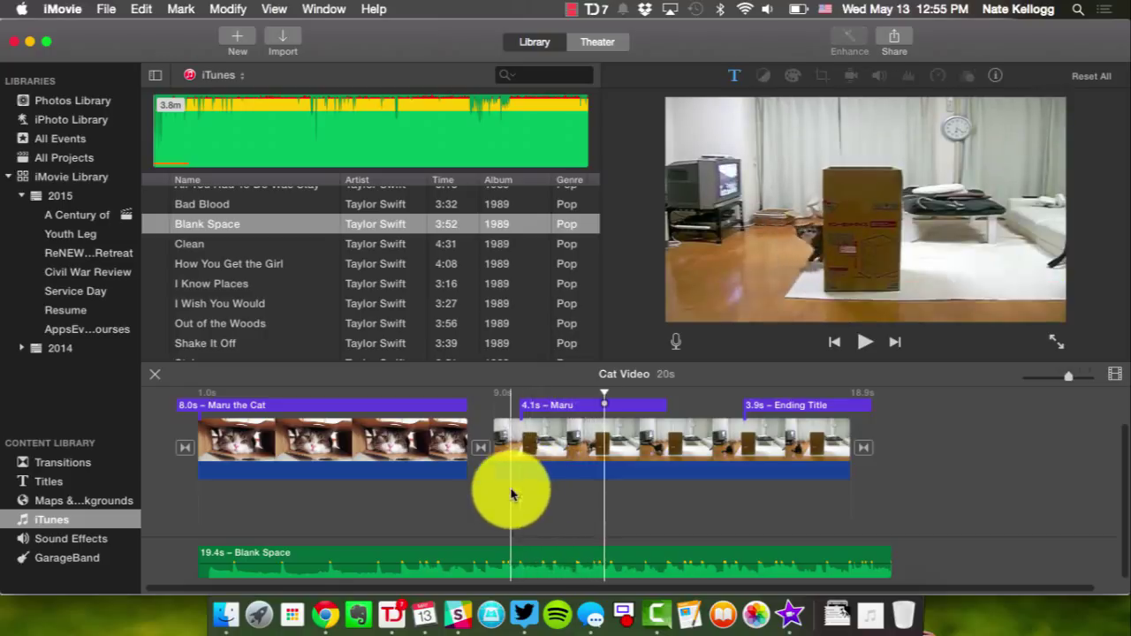
- Search the help for "voi" to locate Record Voiceover and record a voiceover of about 5.6 s from near the start of the cat clip
left_click(281, 9)
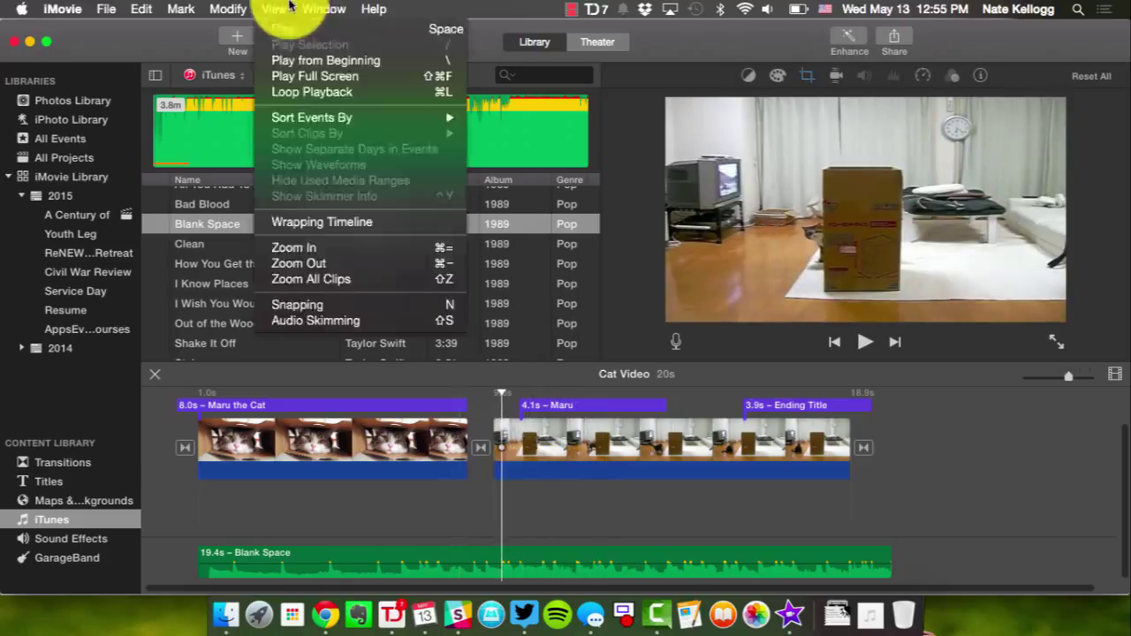
mouse_move(243, 6)
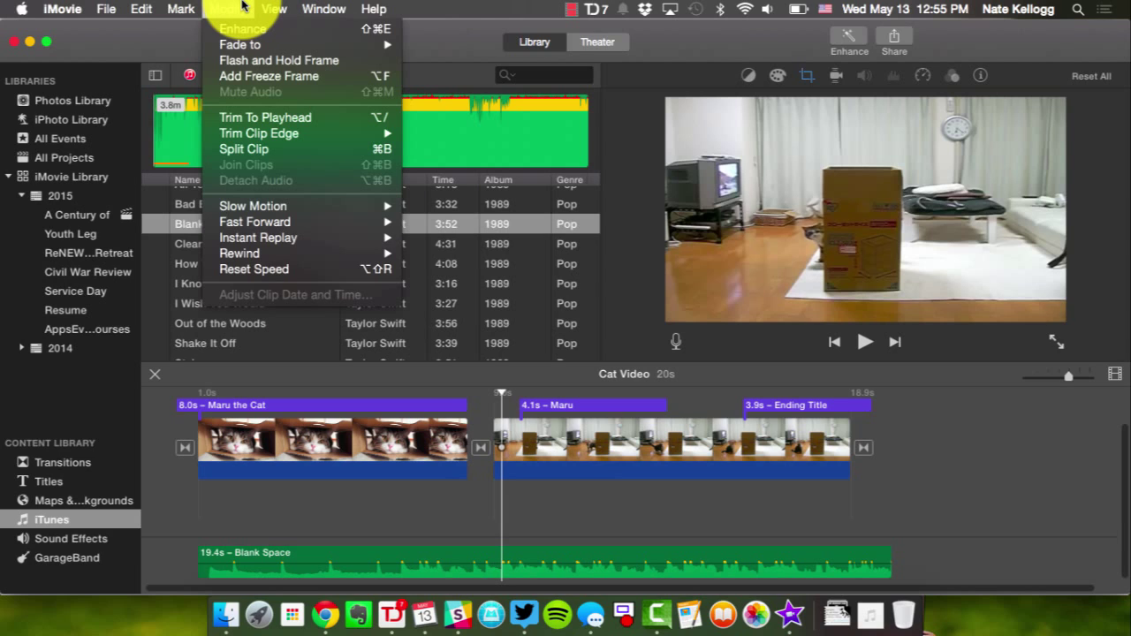
type("voi")
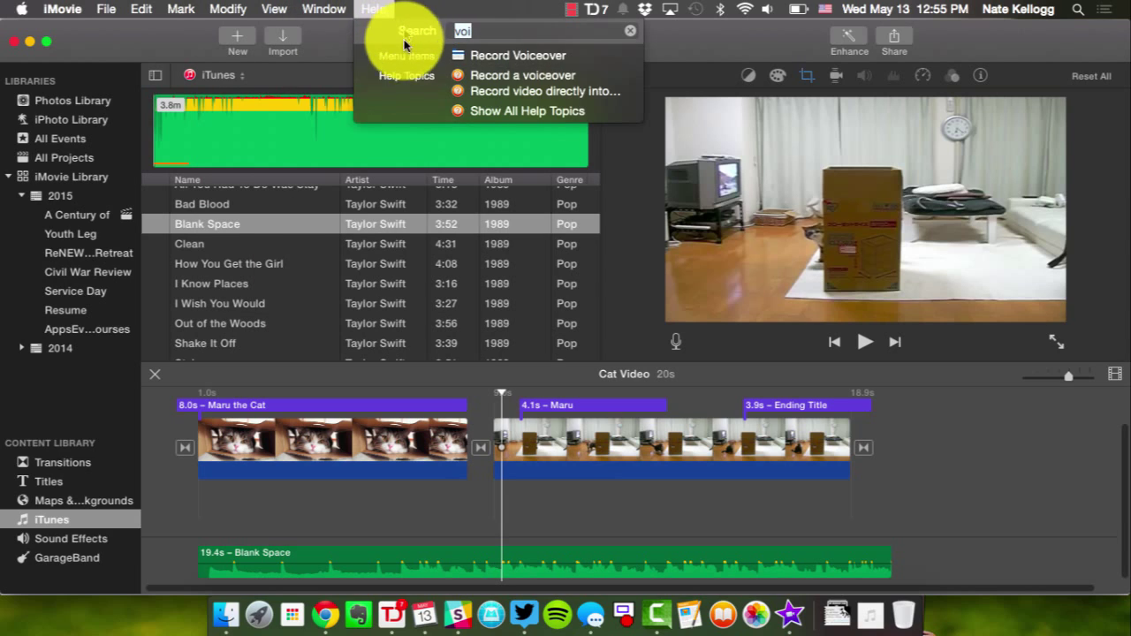
mouse_move(389, 60)
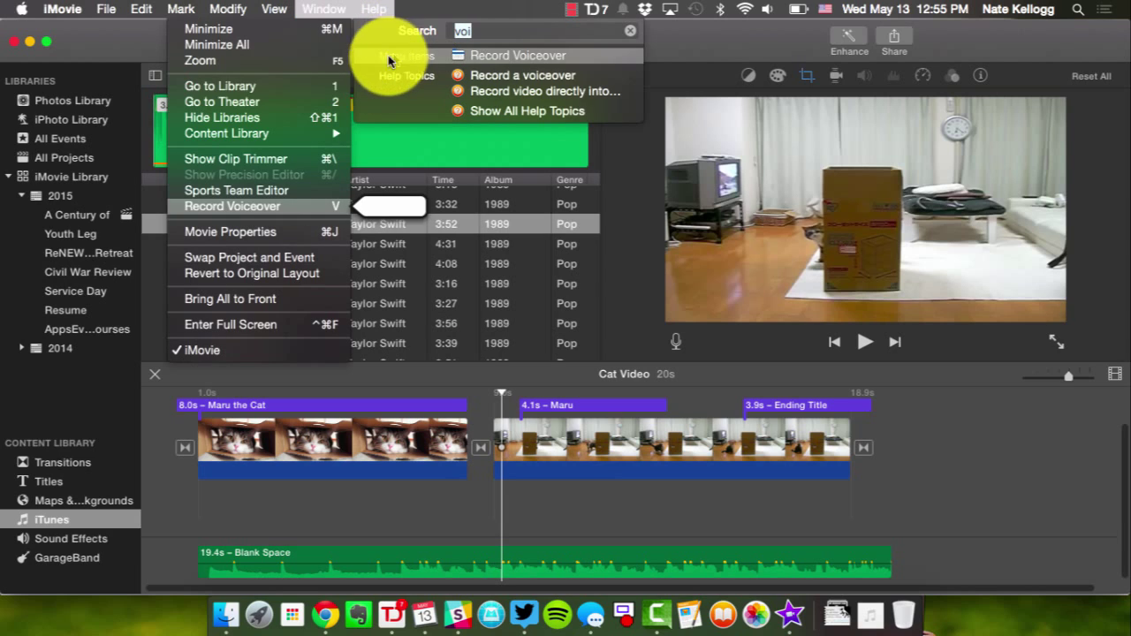
left_click(270, 208)
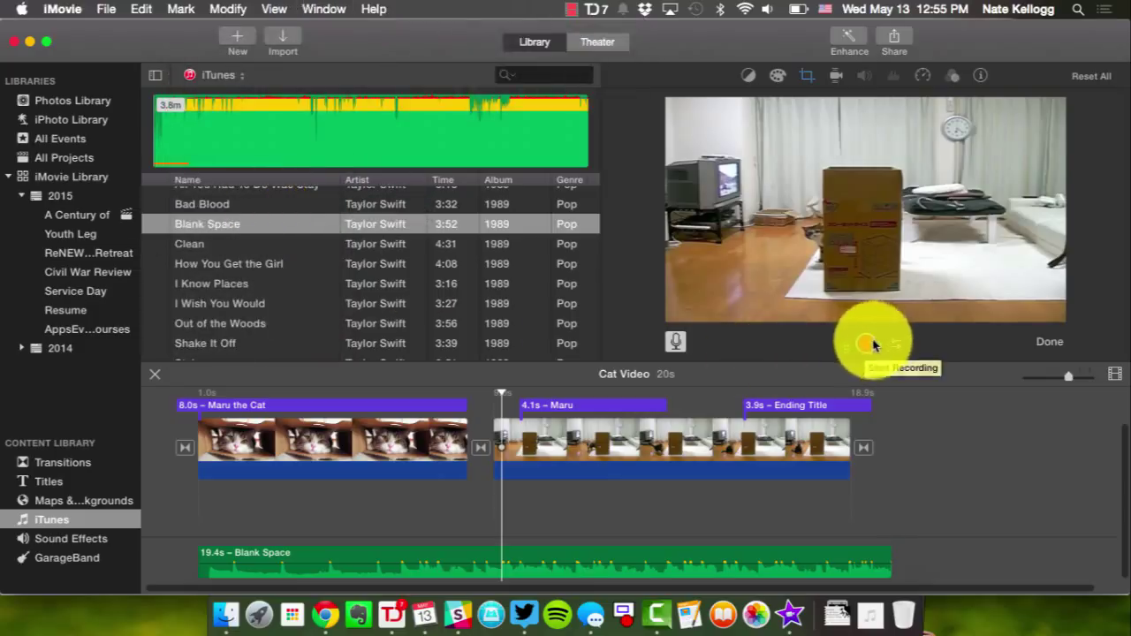
left_click(866, 344)
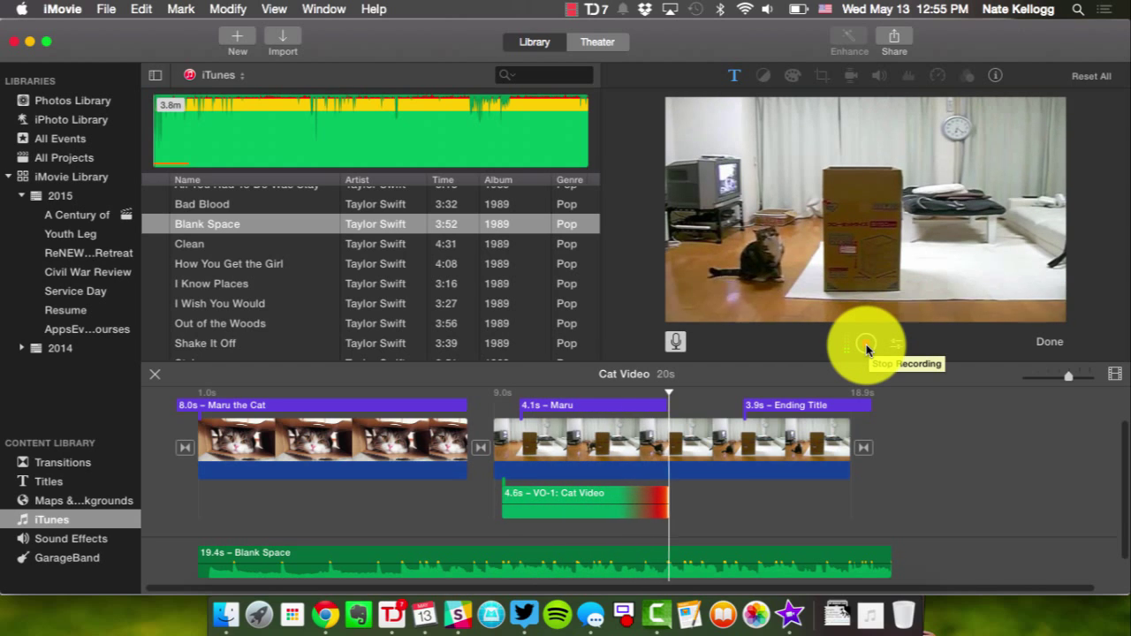
left_click(865, 344)
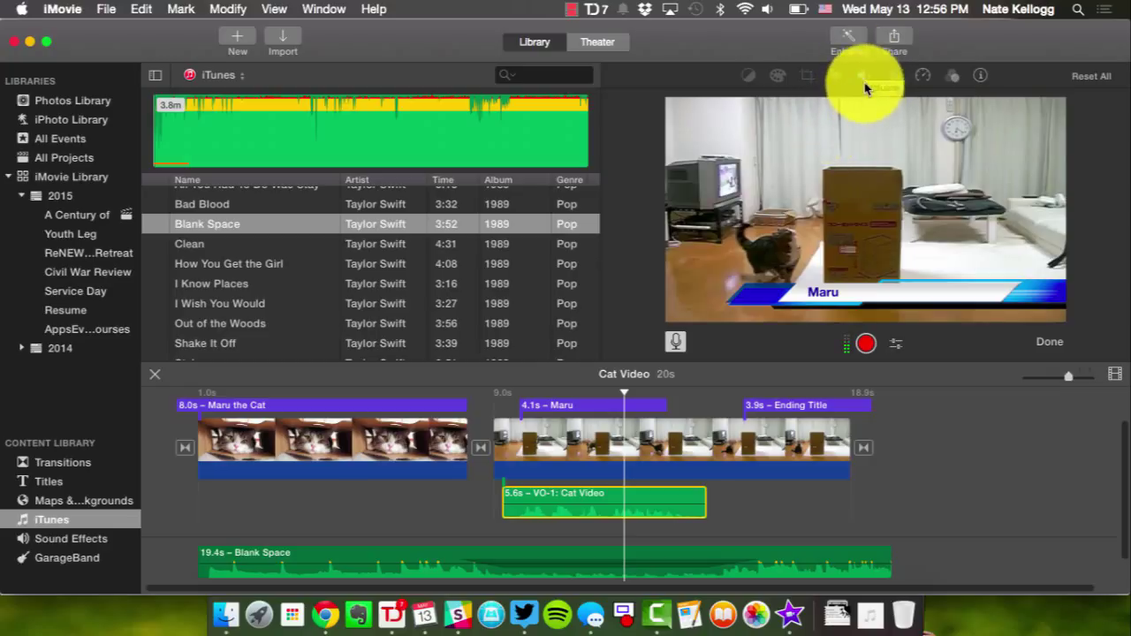
- Enable lowering the volume of other clips for the voiceover, and play the project from the end of the cat picture
left_click(864, 78)
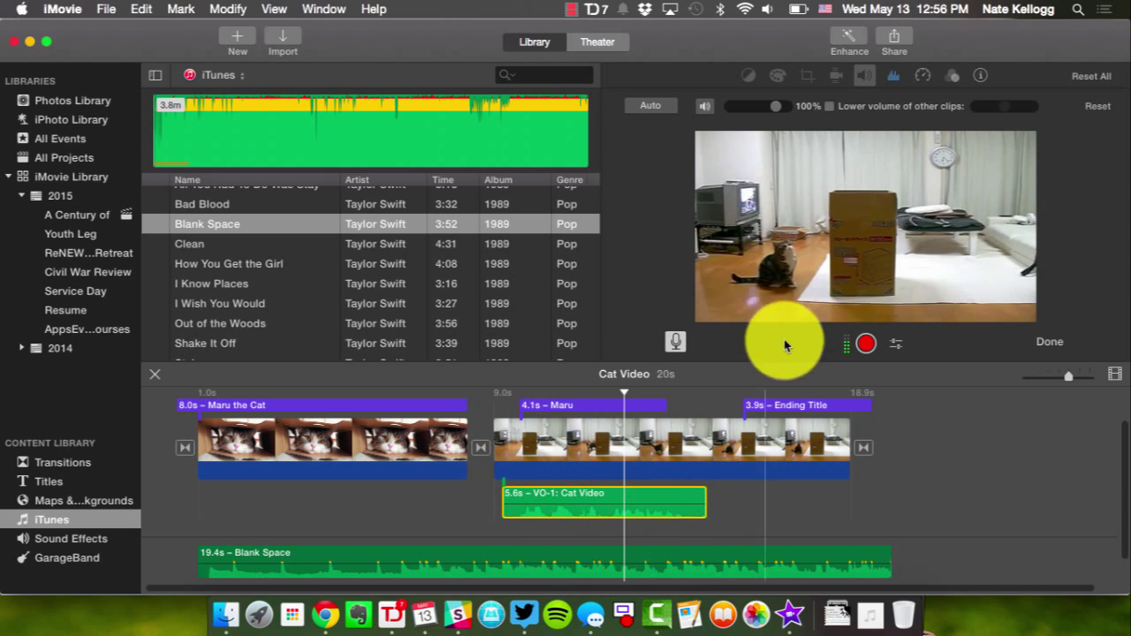
left_click(828, 106)
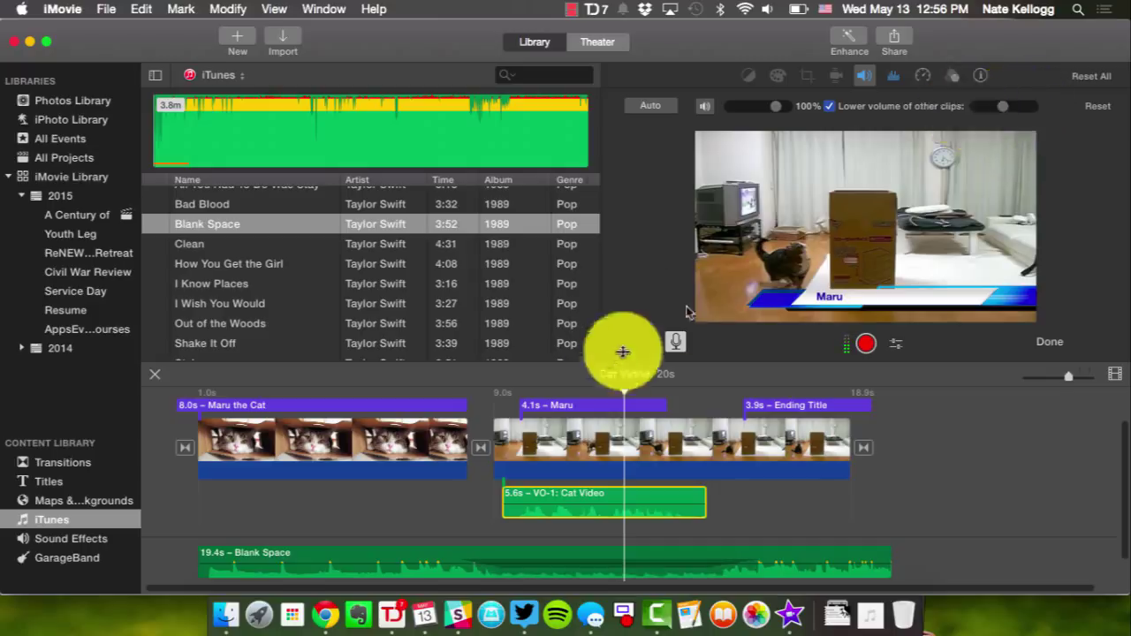
left_click(455, 522)
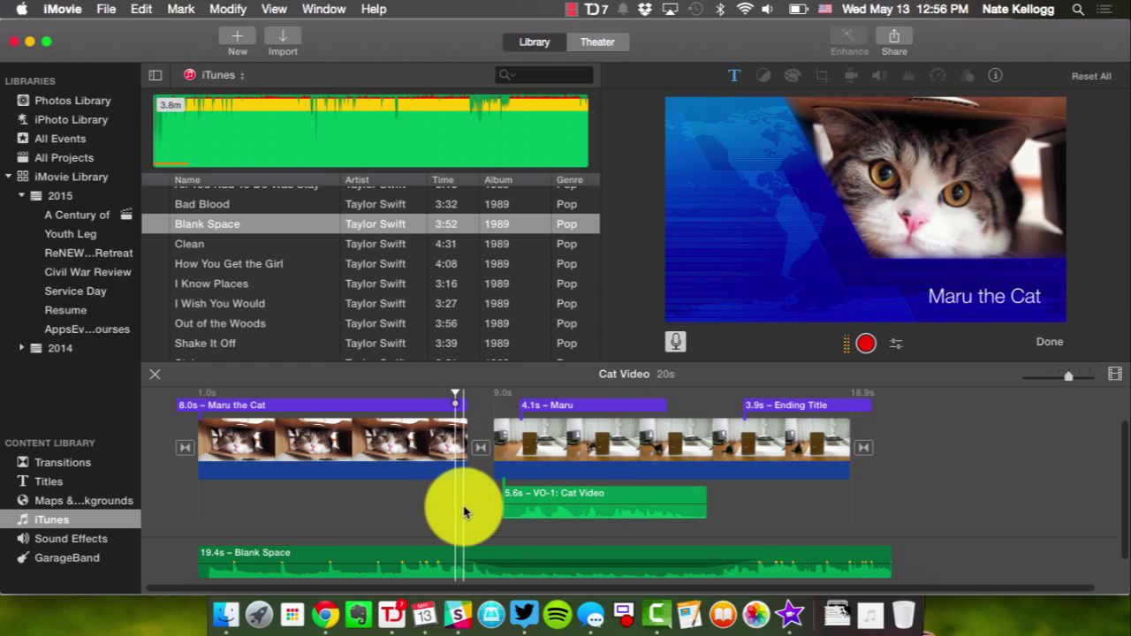
left_click(413, 501)
key("space")
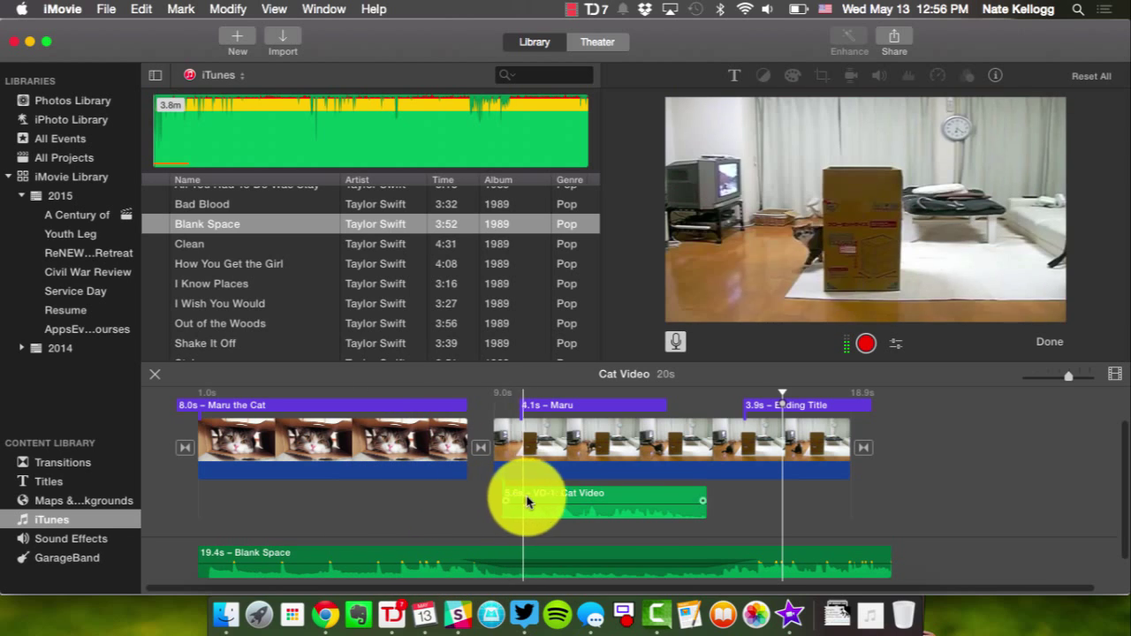
- Examine the voiceover's volume settings and its noise reduction and equalizer options
left_click(628, 502)
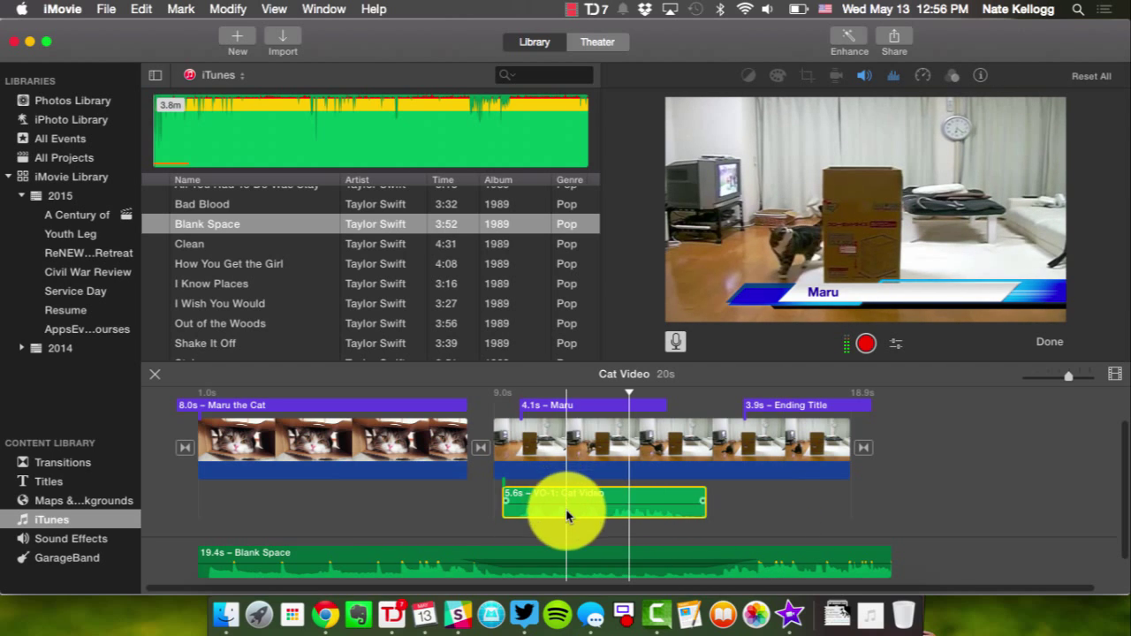
left_click(864, 77)
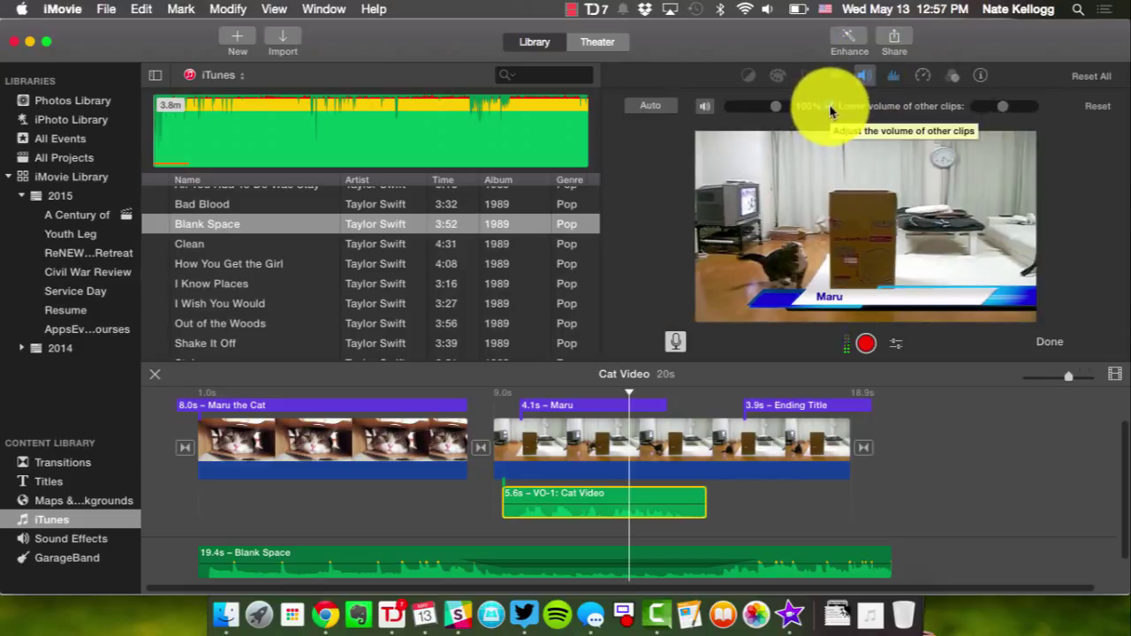
left_click(890, 80)
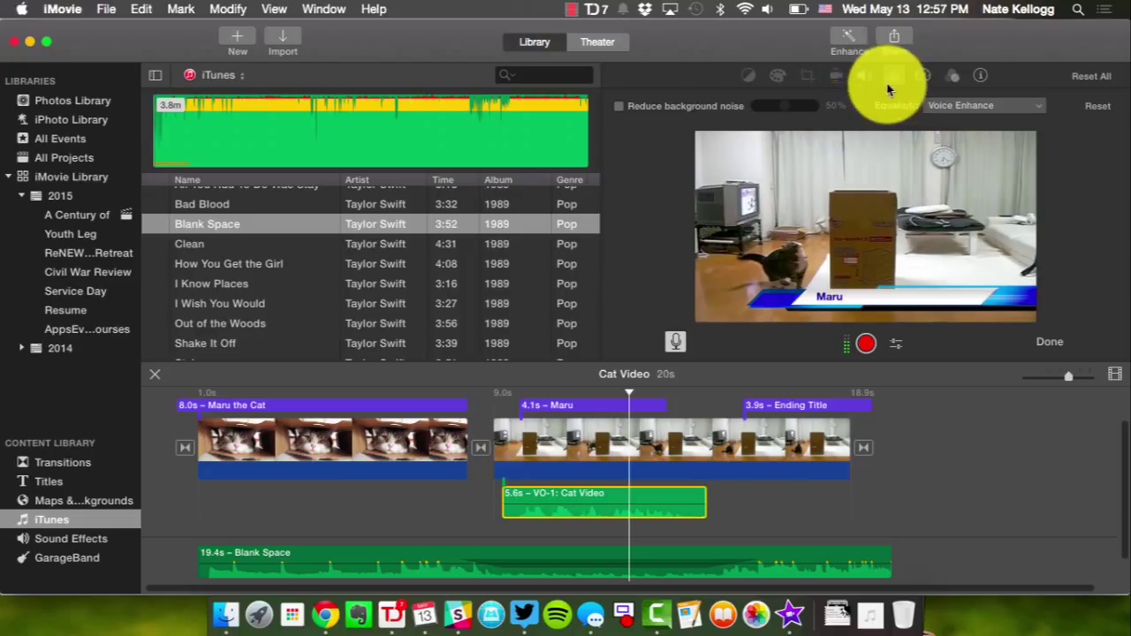
left_click(869, 85)
left_click(889, 467)
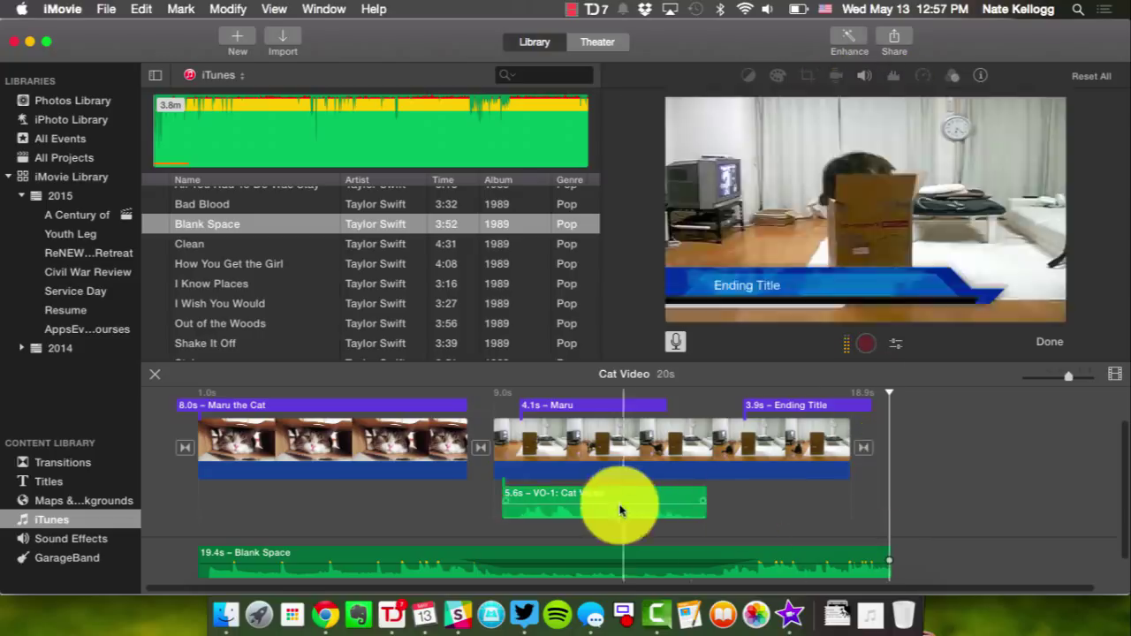
left_click(430, 518)
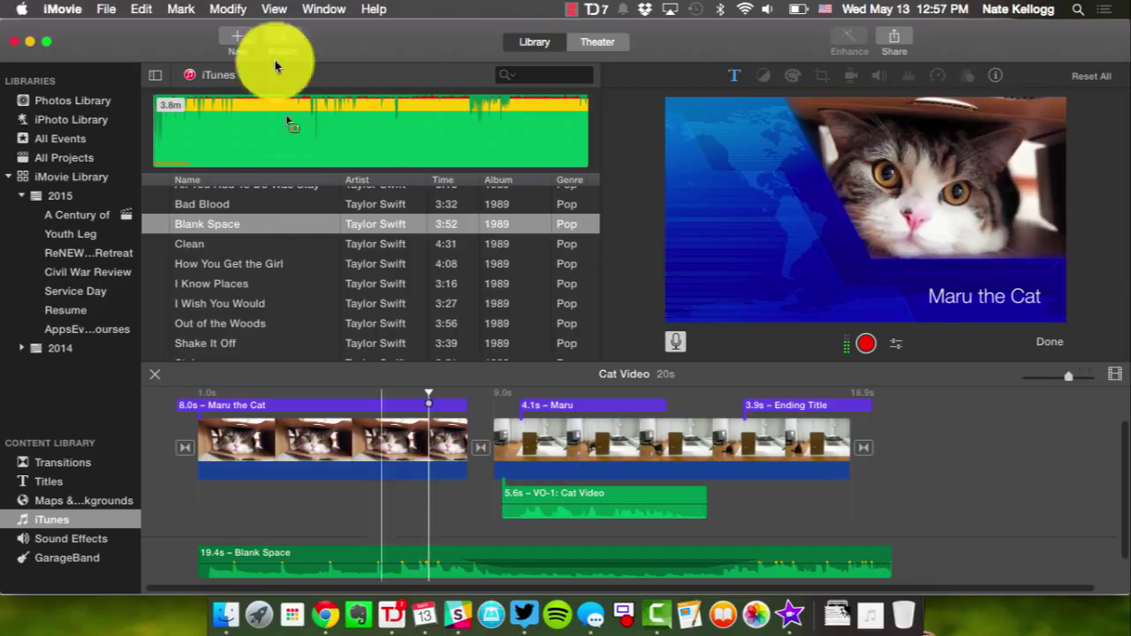
left_click(271, 8)
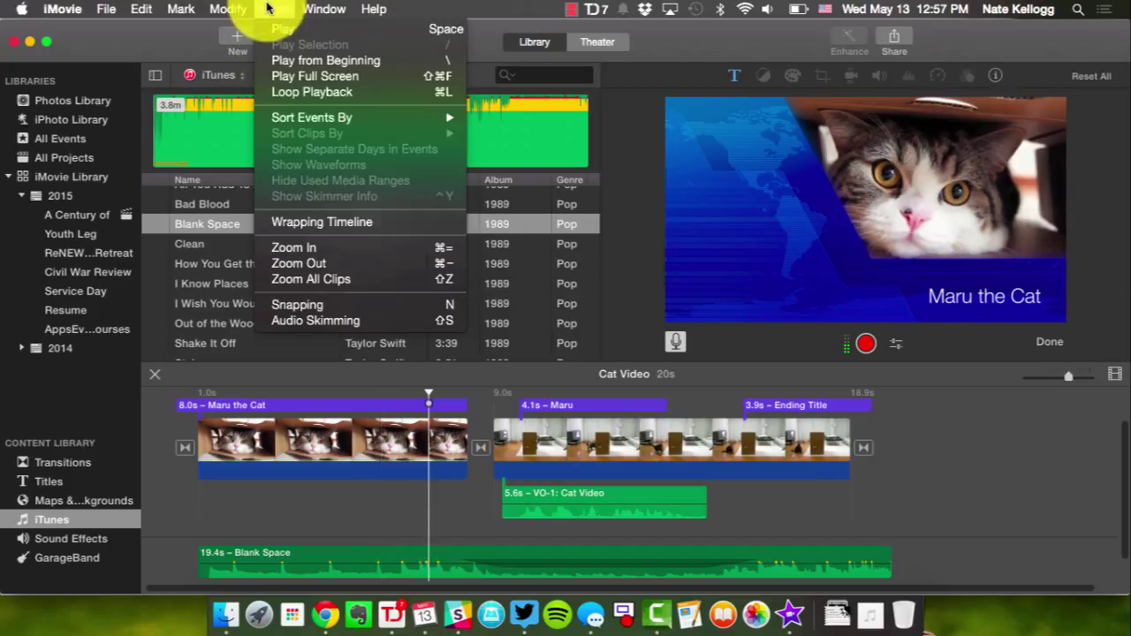
mouse_move(240, 8)
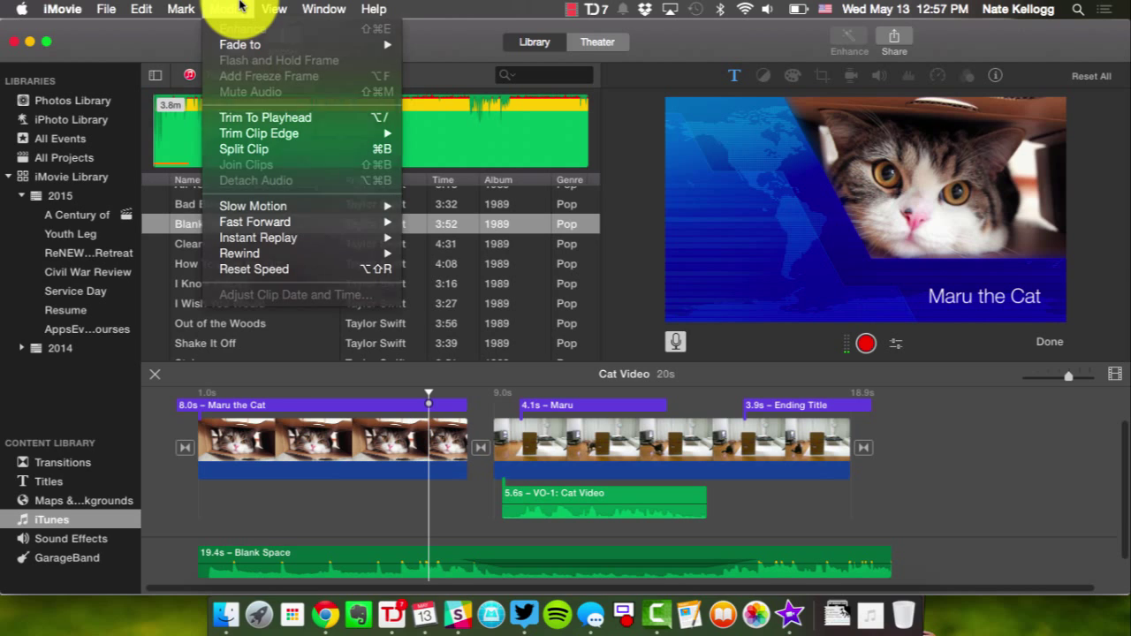
left_click(239, 7)
double_click(235, 8)
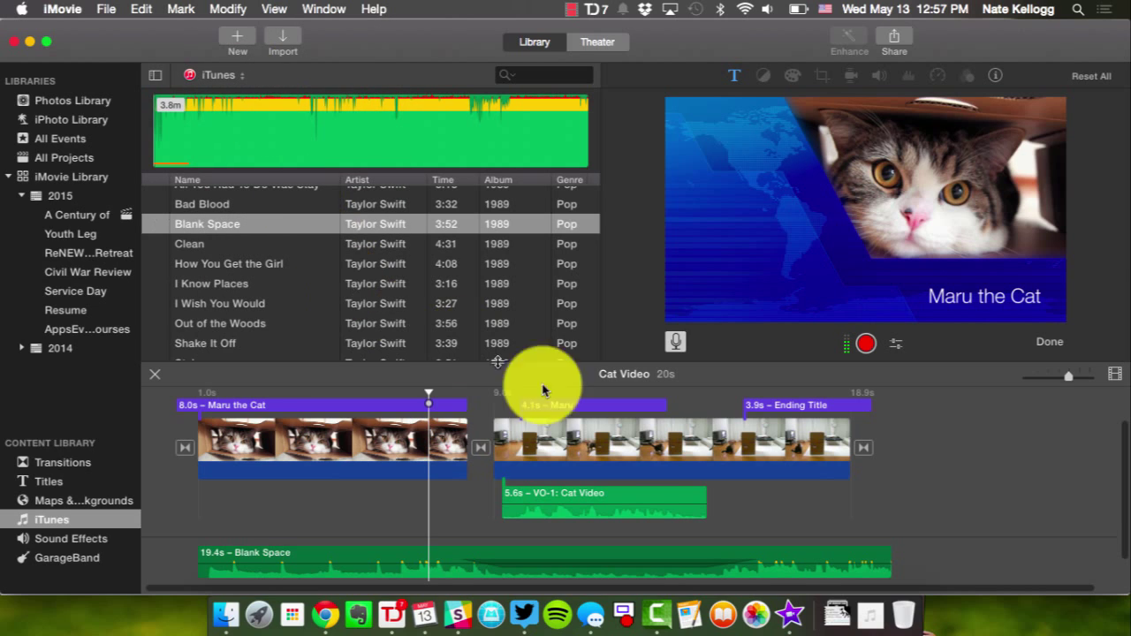
- Move the voiceover beneath the cat clip so that it starts shortly after the Maru title begins
left_click(633, 452)
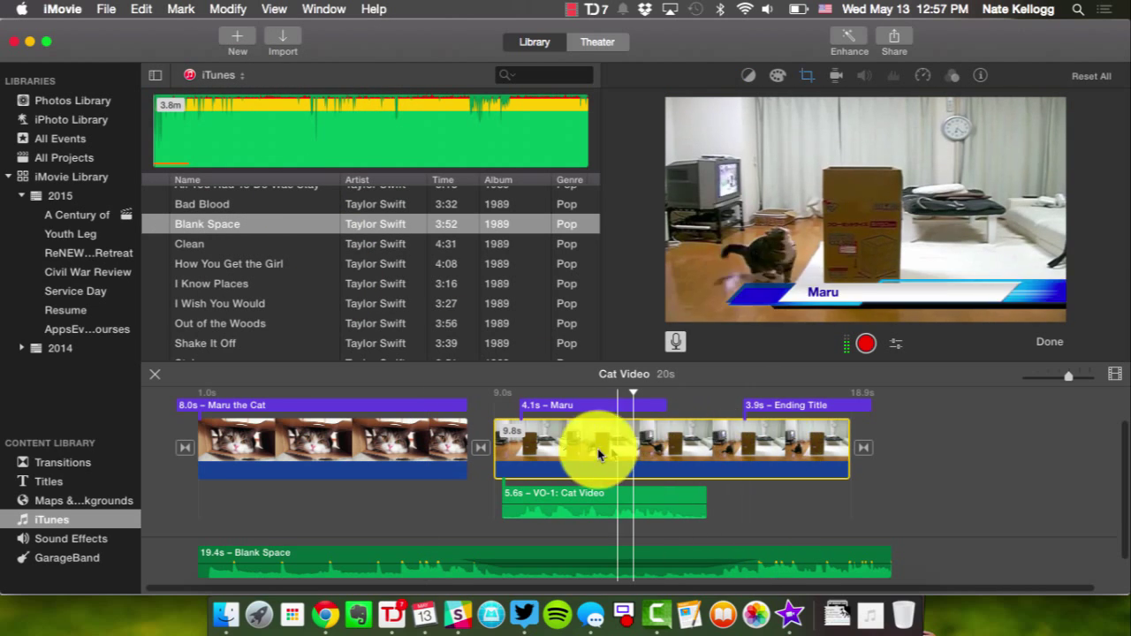
left_click_drag(519, 493, 568, 495)
- Split the cat clip near its start, just before the Maru title
left_click(517, 463)
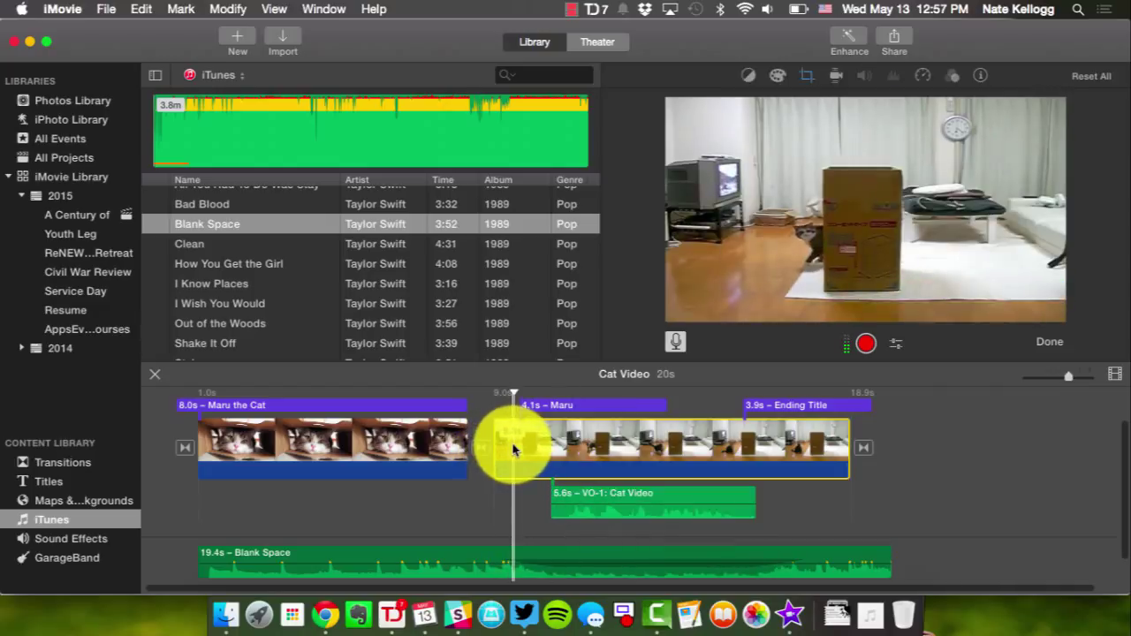
left_click(226, 8)
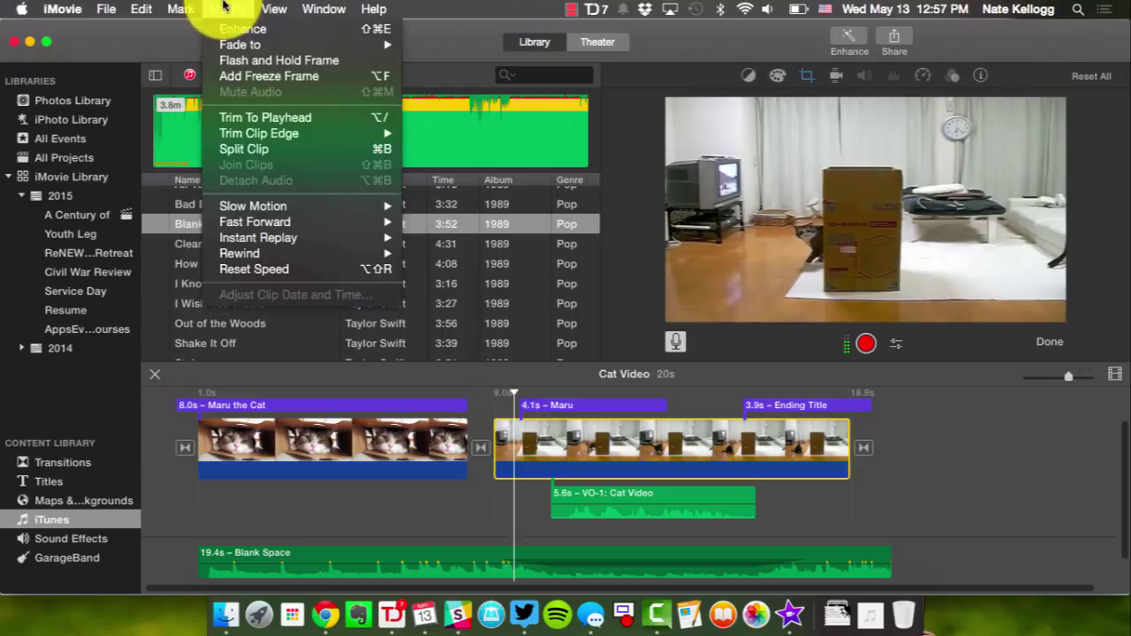
left_click(281, 151)
left_click(517, 437)
left_click(190, 8)
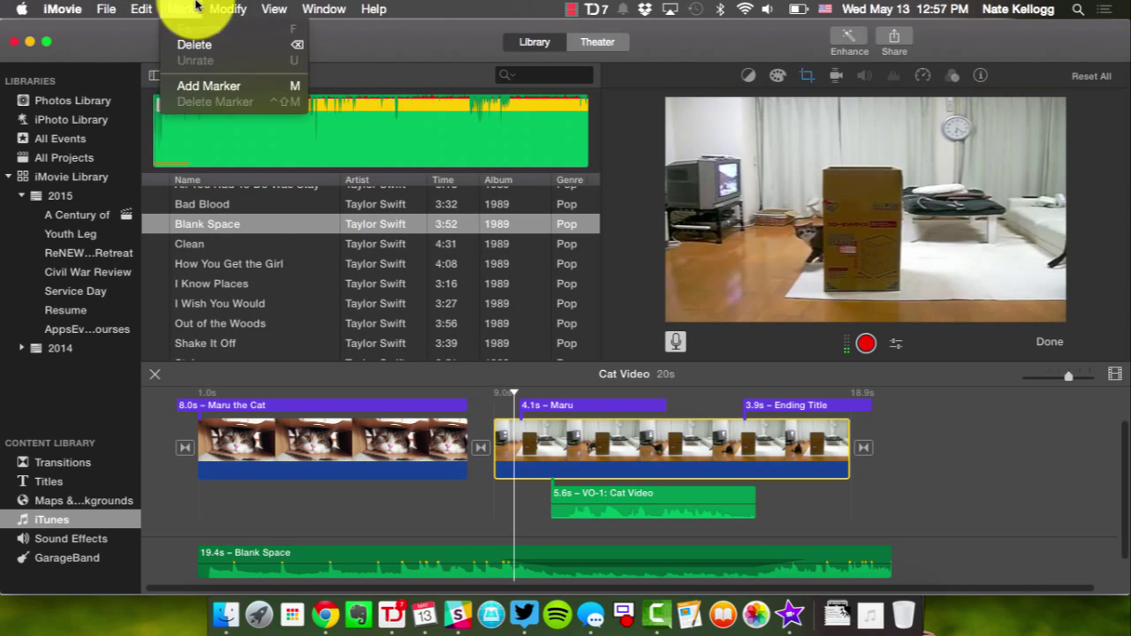
left_click(235, 119)
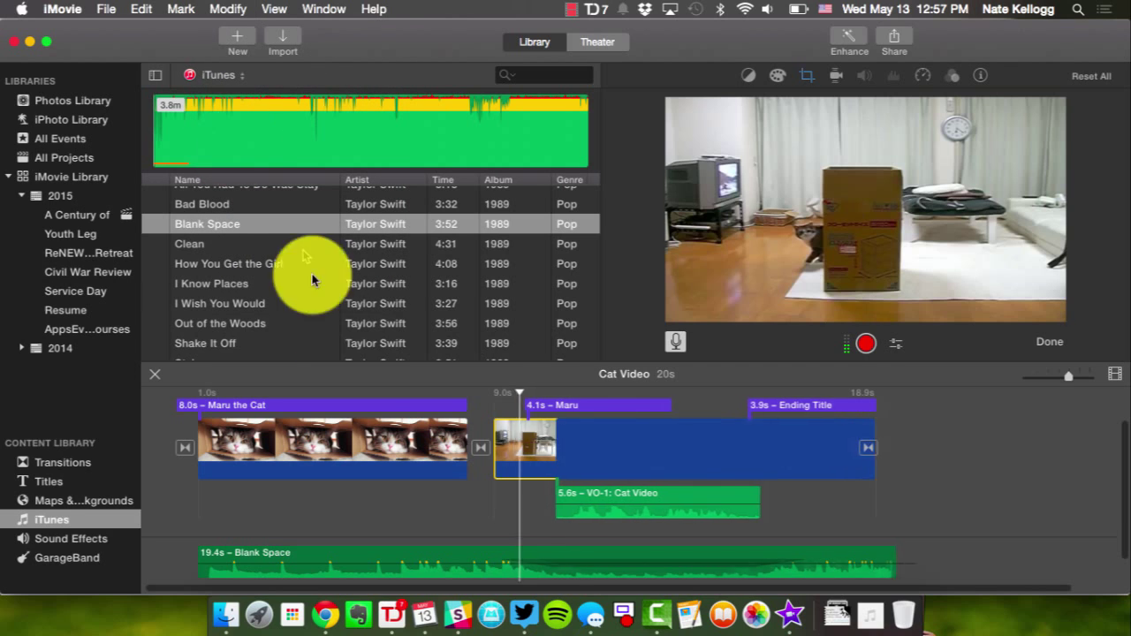
- Preview the short first piece of the split cat clip and the transitions around it
left_click_drag(555, 452, 487, 450)
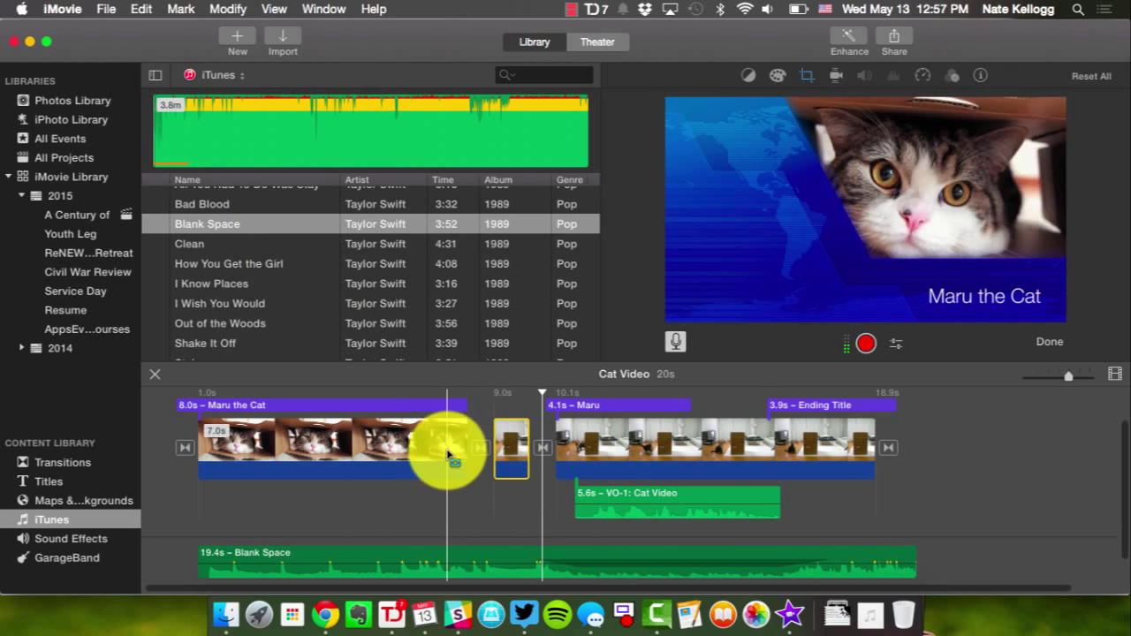
key("space")
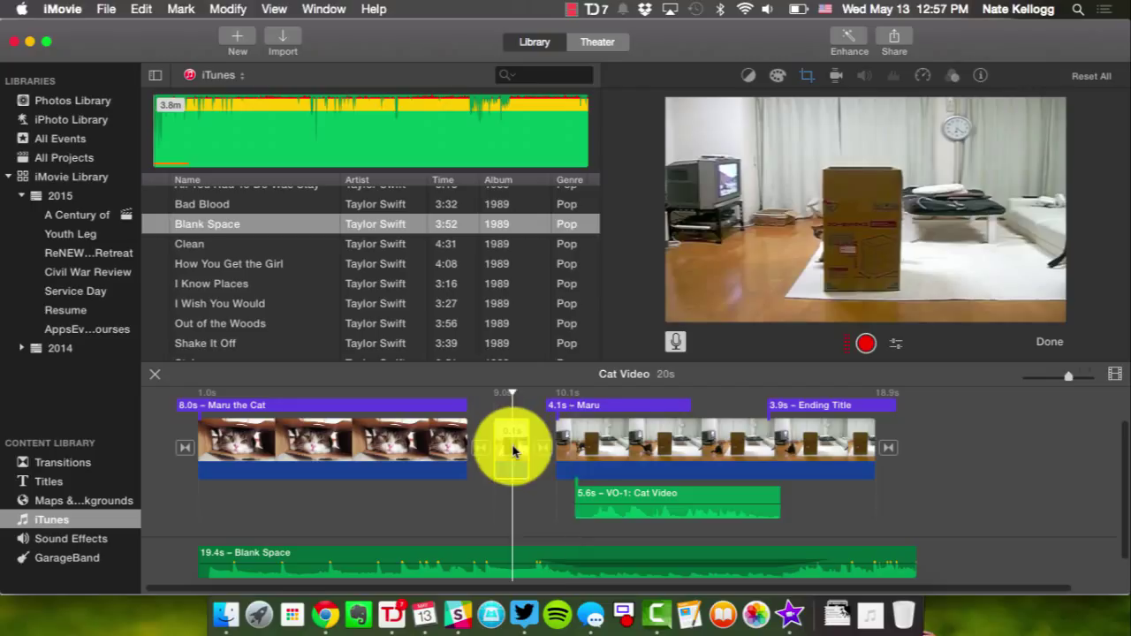
mouse_move(513, 450)
left_mouse_down()
mouse_move(504, 457)
mouse_move(536, 452)
mouse_move(493, 452)
mouse_move(532, 454)
left_mouse_up()
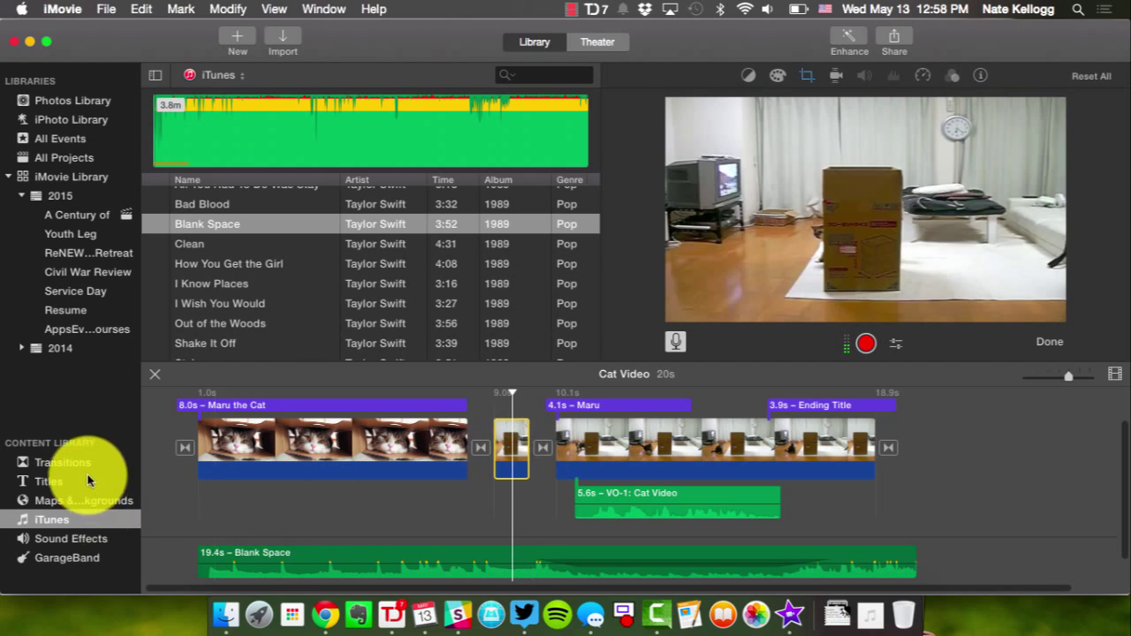
- Place the Cross Blur transition between the cat picture and the short first piece of the cat clip
left_click(86, 470)
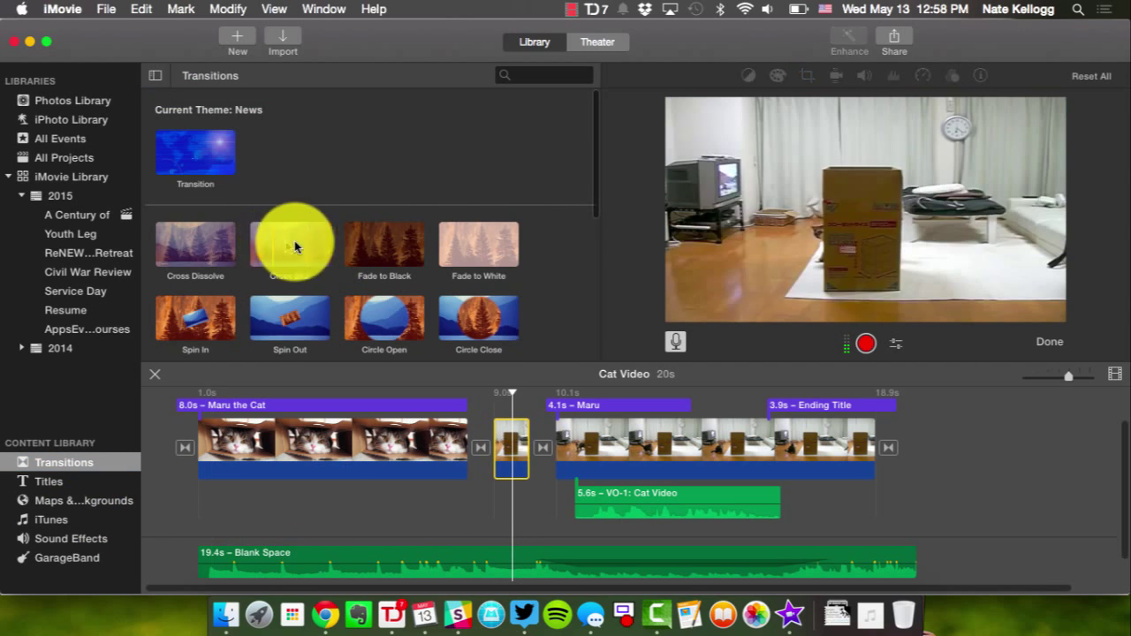
left_click_drag(322, 252, 482, 452)
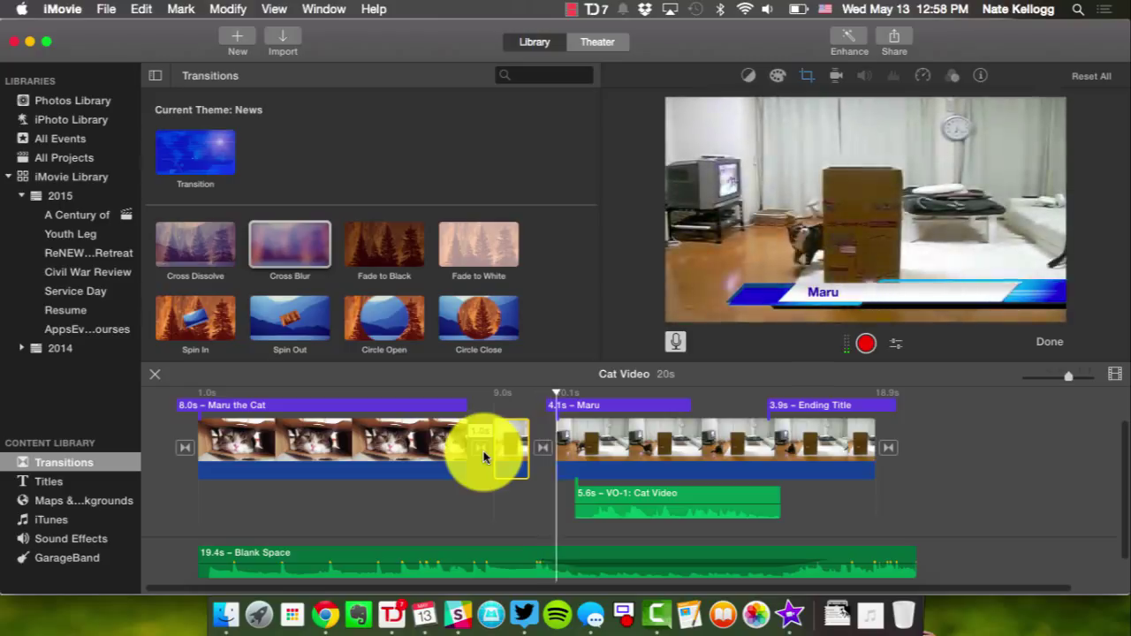
- Try to split the longer cat clip before the Ending Title and add a transition there, then cancel and undo the split
left_click_drag(755, 488, 746, 452)
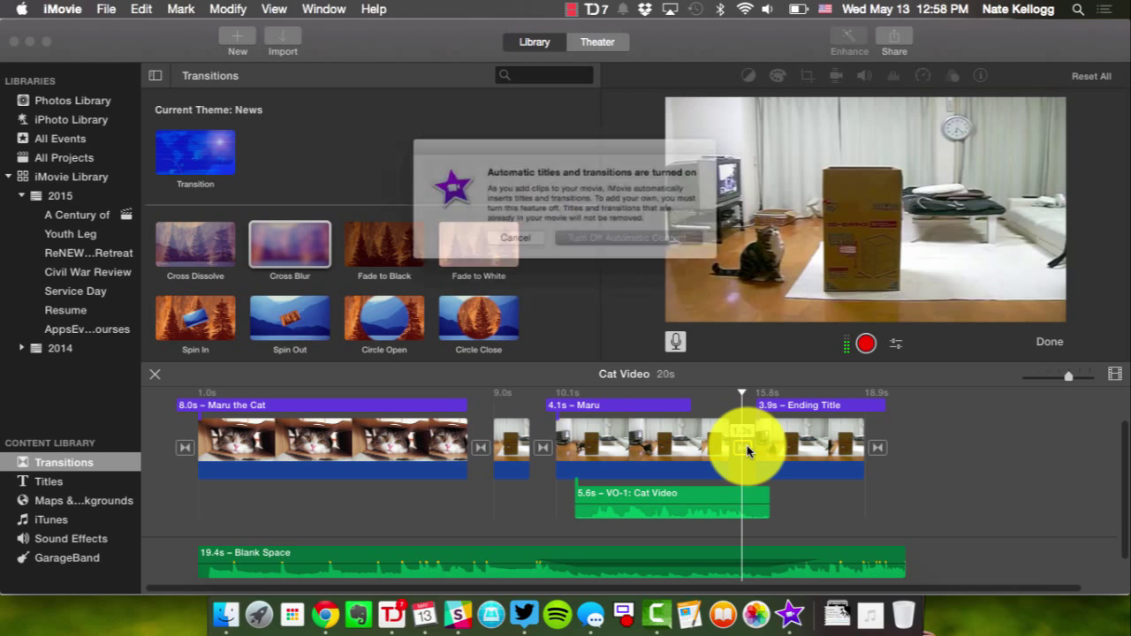
left_click(493, 244)
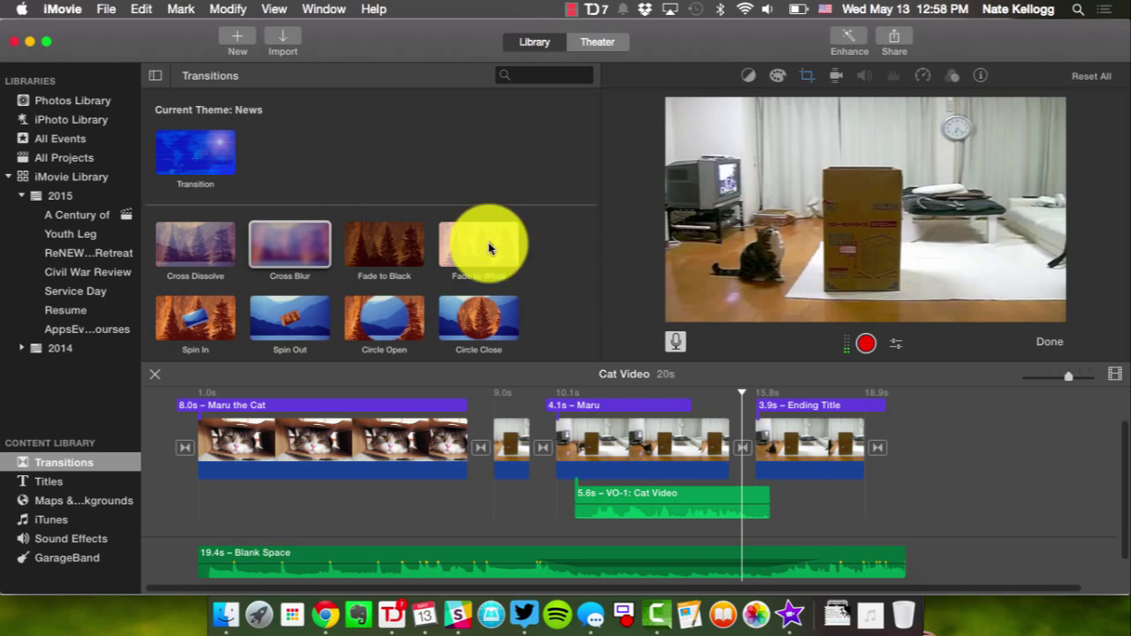
key("super+z")
left_click_drag(769, 480, 818, 479)
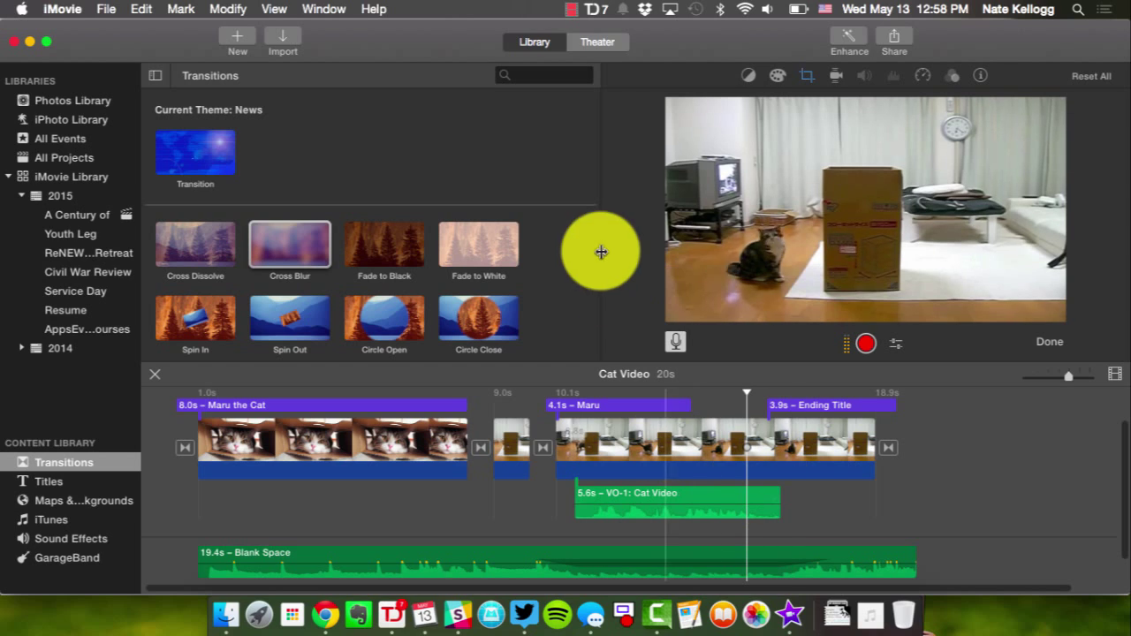
left_click(570, 8)
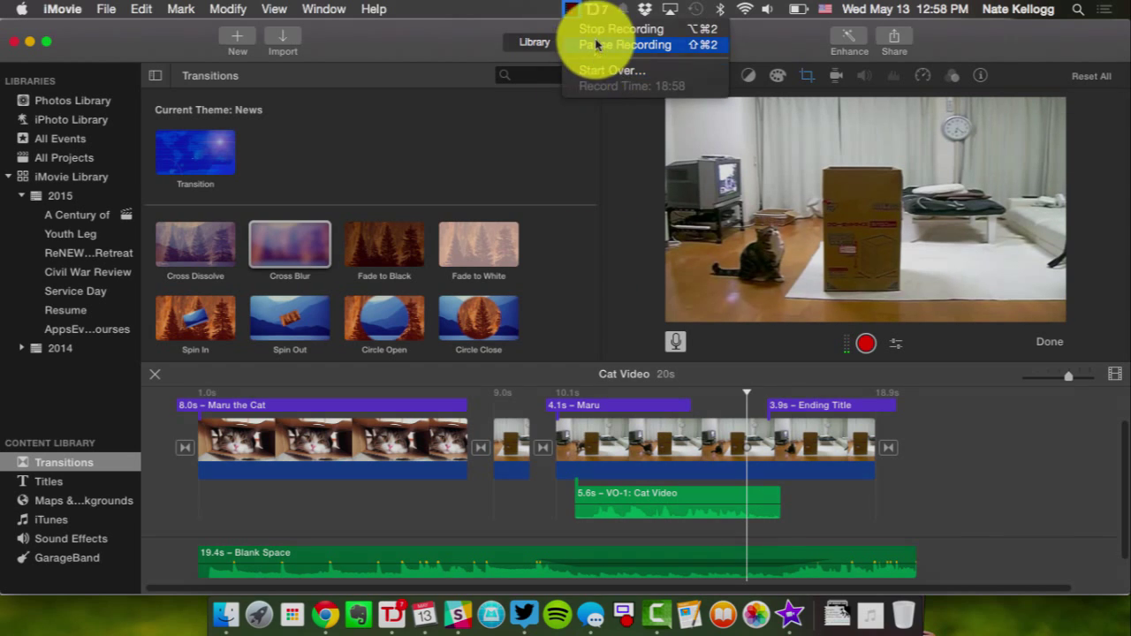